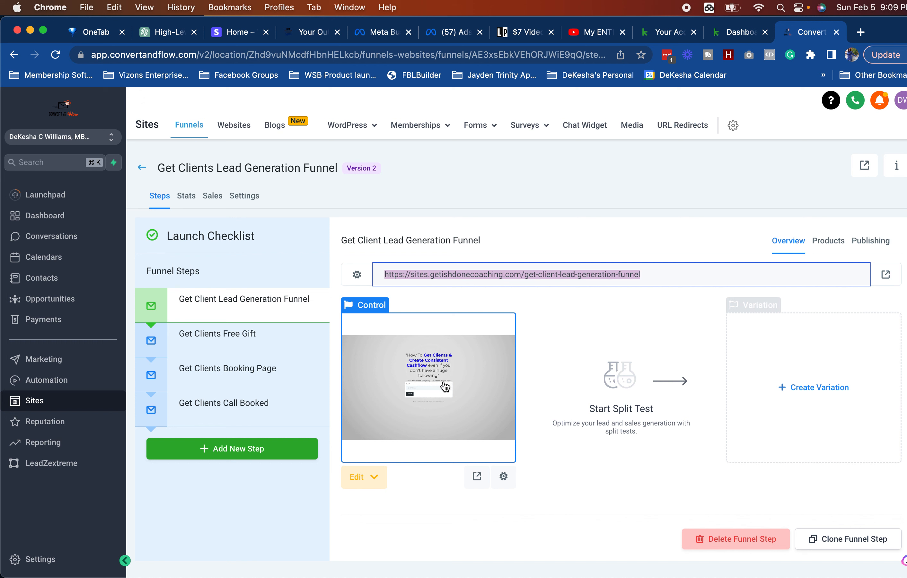
# Step: Open the original Control opt-in page in the builder, review it, then view the Get Clients funnel
pyautogui.click(369, 477)
pyautogui.click(372, 505)
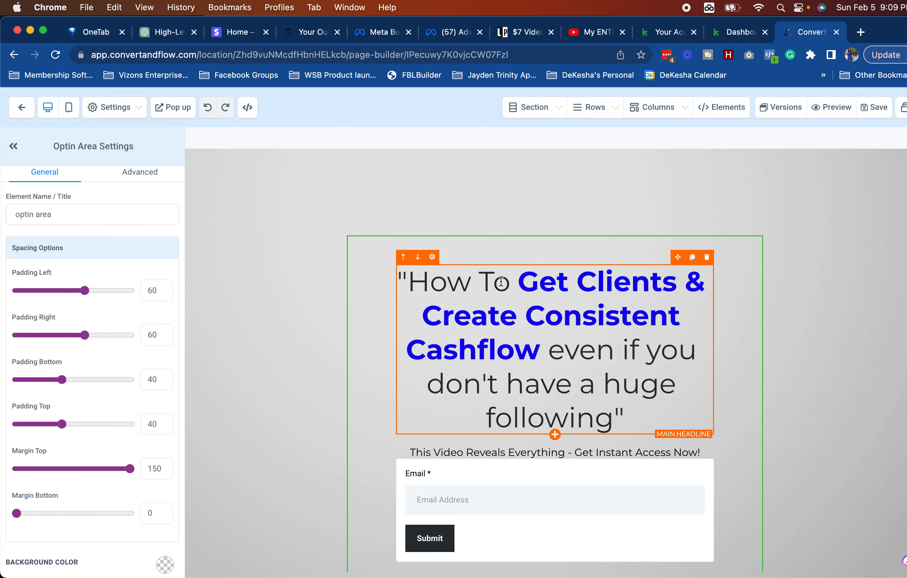
pyautogui.scroll(-1, 582, 328)
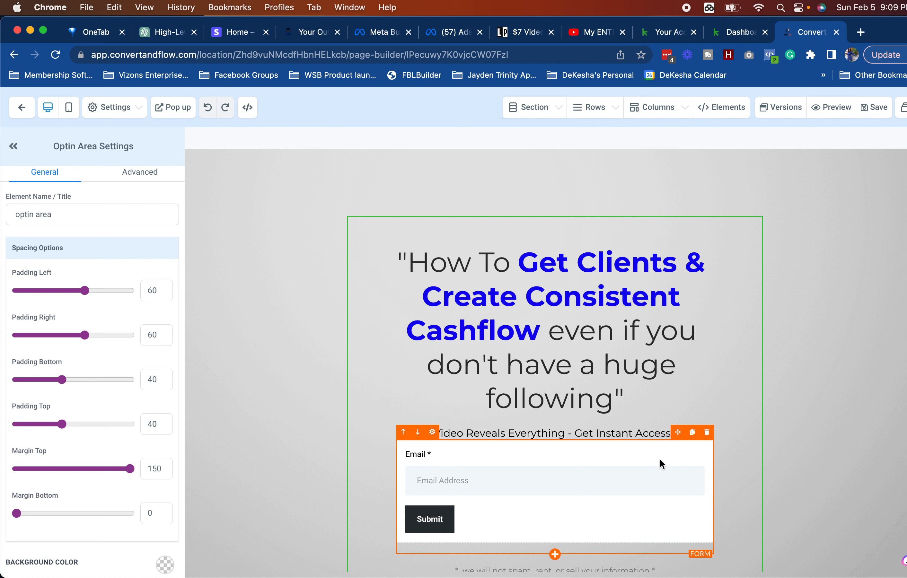
pyautogui.scroll(-3, 689, 537)
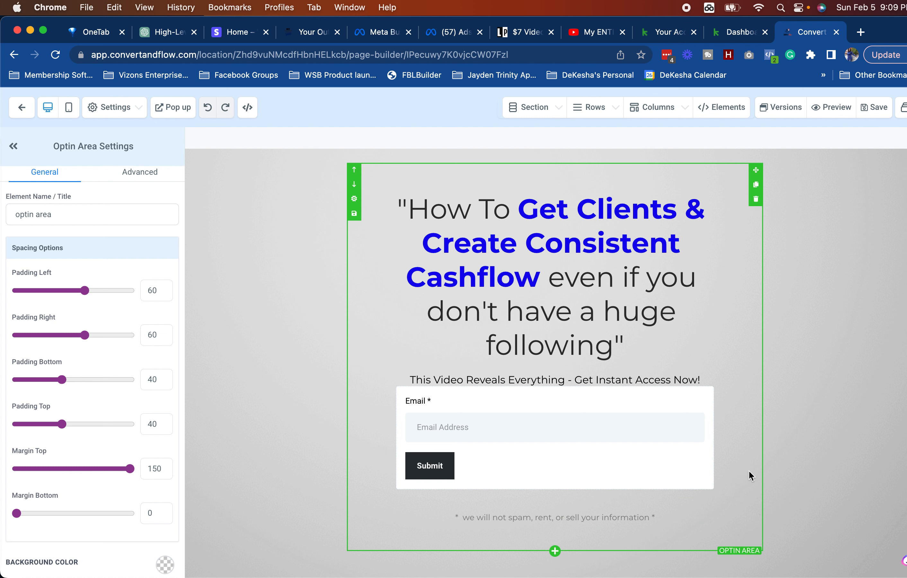
pyautogui.scroll(3, 747, 469)
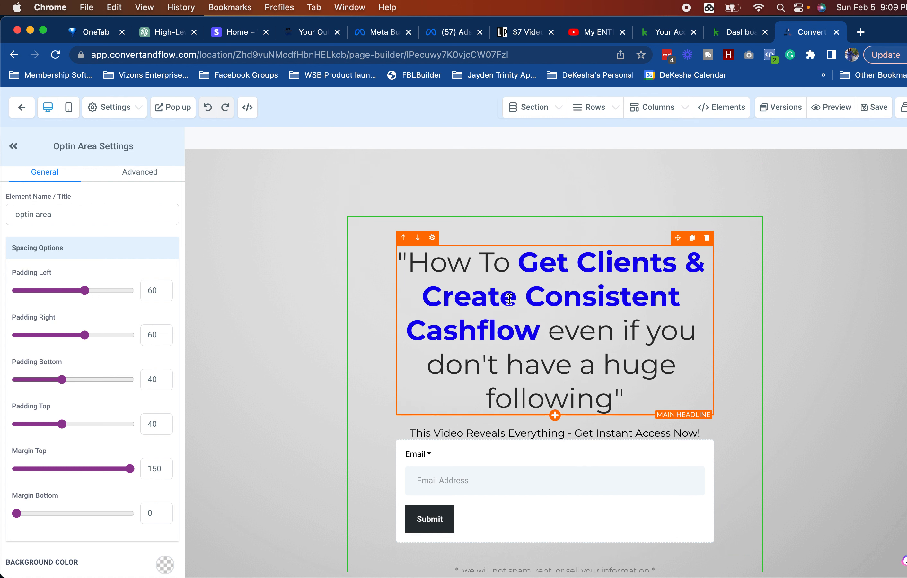
pyautogui.click(301, 33)
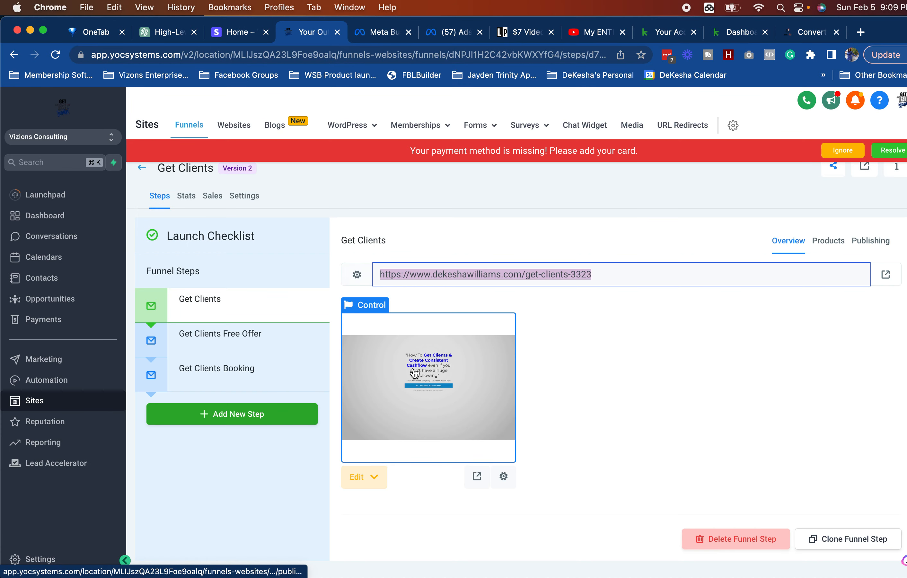
# Step: Open the Get Clients opt-in page in the builder with the original builder tab moved beside it
pyautogui.click(373, 481)
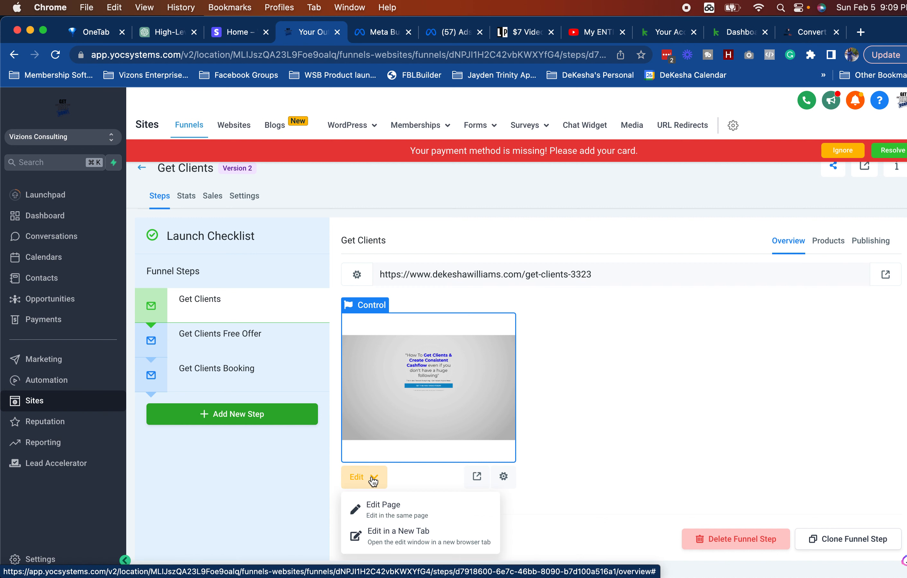
pyautogui.click(399, 511)
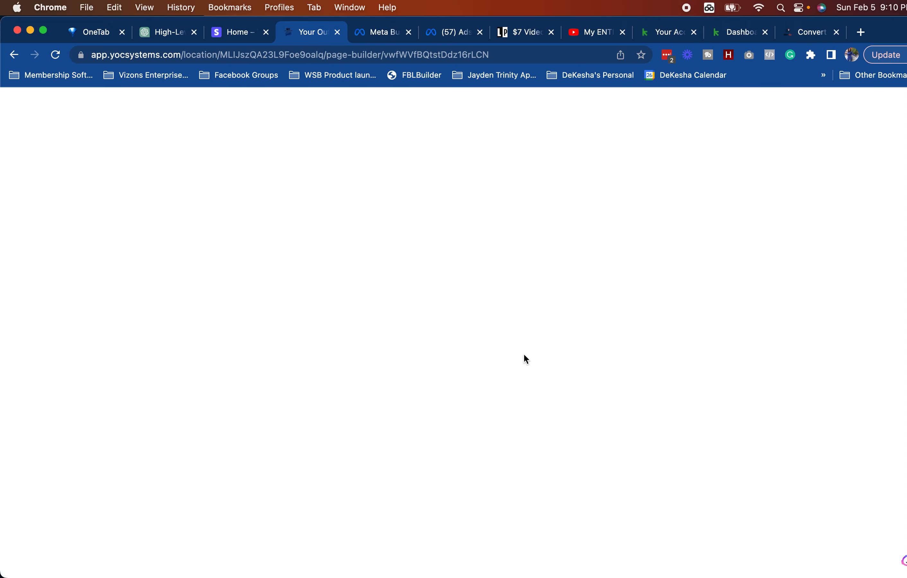
pyautogui.click(807, 33)
pyautogui.moveTo(808, 36); pyautogui.dragTo(382, 34)
pyautogui.click(307, 36)
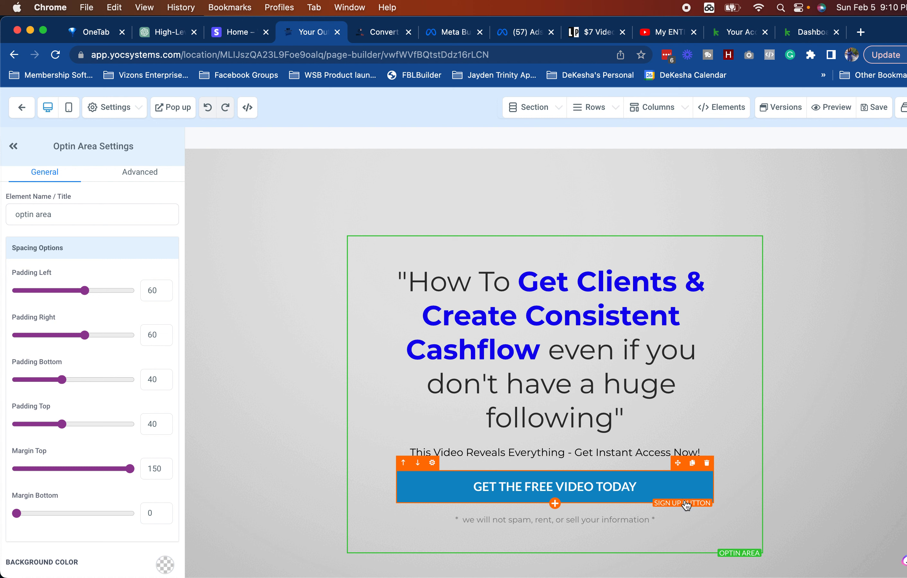
# Step: Replace the GET THE FREE VIDEO TODAY button with a Form element under the sub headline
pyautogui.click(612, 495)
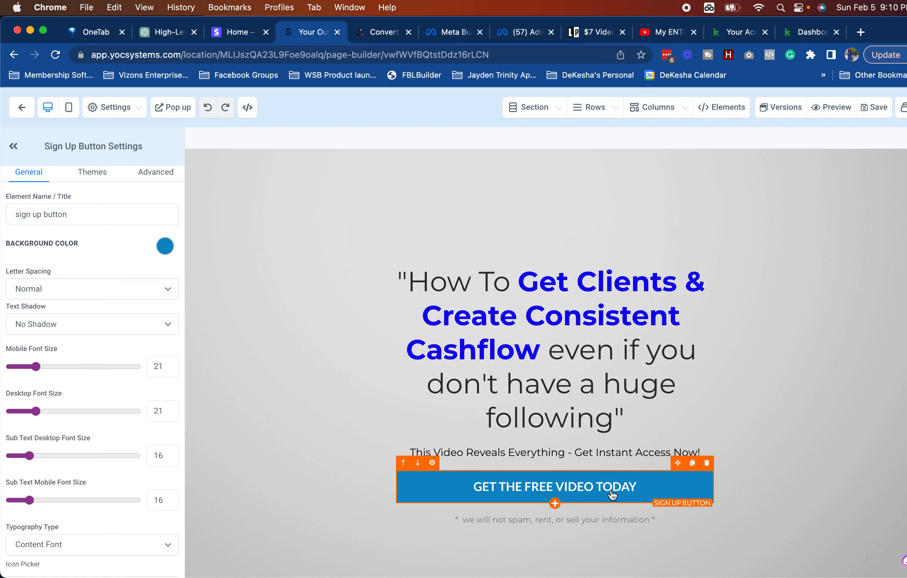
pyautogui.click(706, 462)
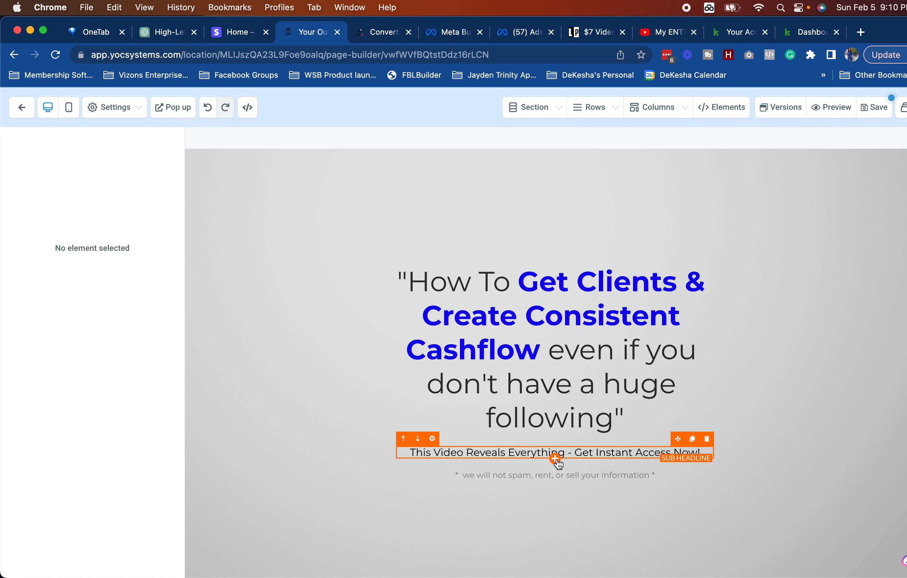
pyautogui.click(556, 459)
pyautogui.moveTo(800, 385); pyautogui.dragTo(591, 490)
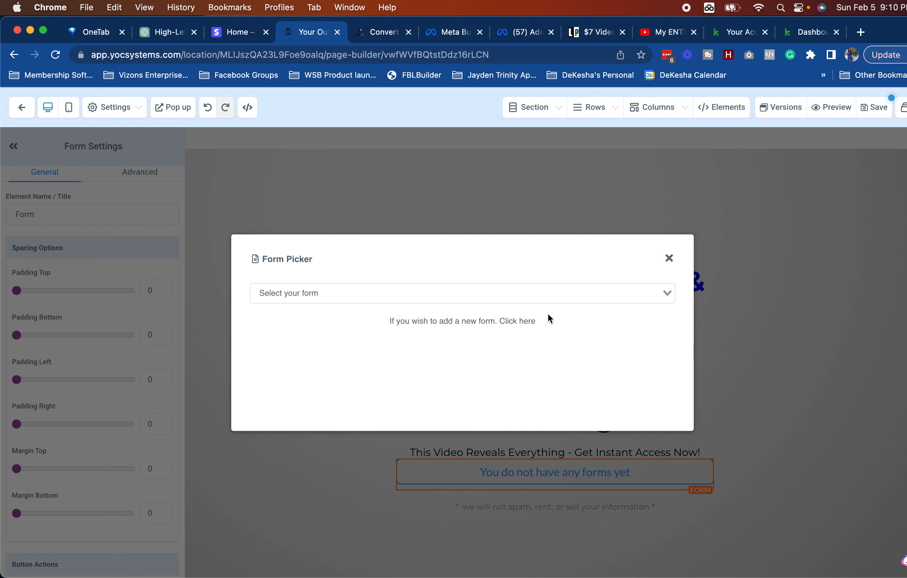
# Step: Close the Form Picker without choosing a form and compare with the original opt-in page
pyautogui.click(524, 293)
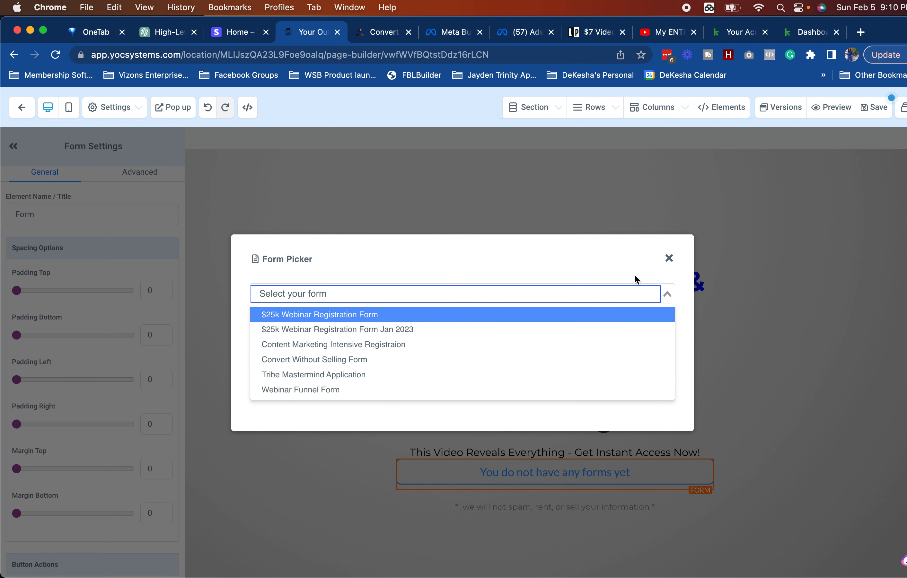
pyautogui.click(667, 259)
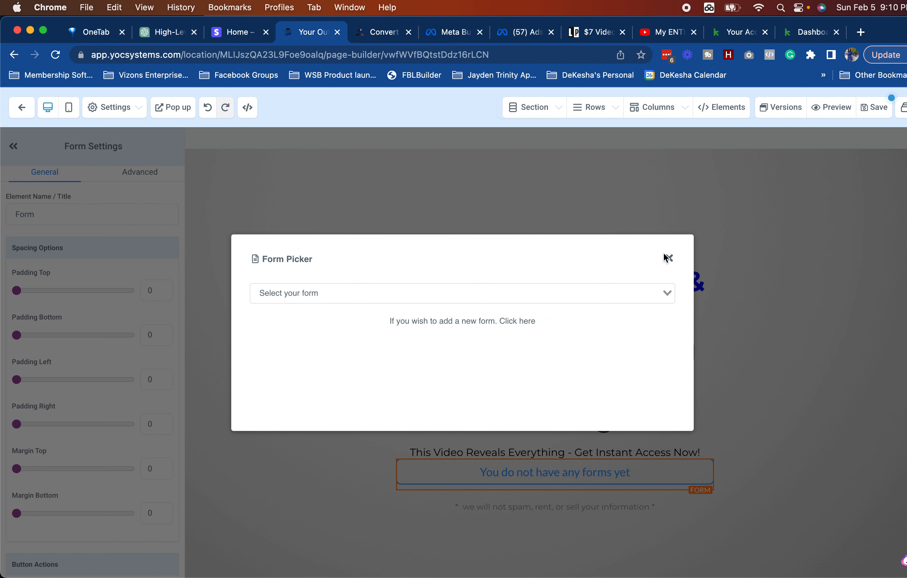
pyautogui.click(668, 258)
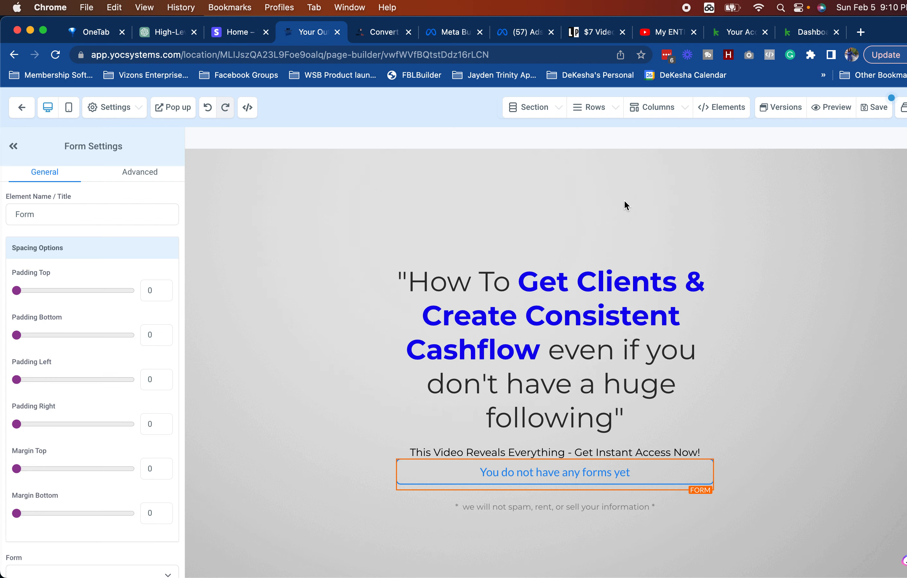
pyautogui.click(377, 32)
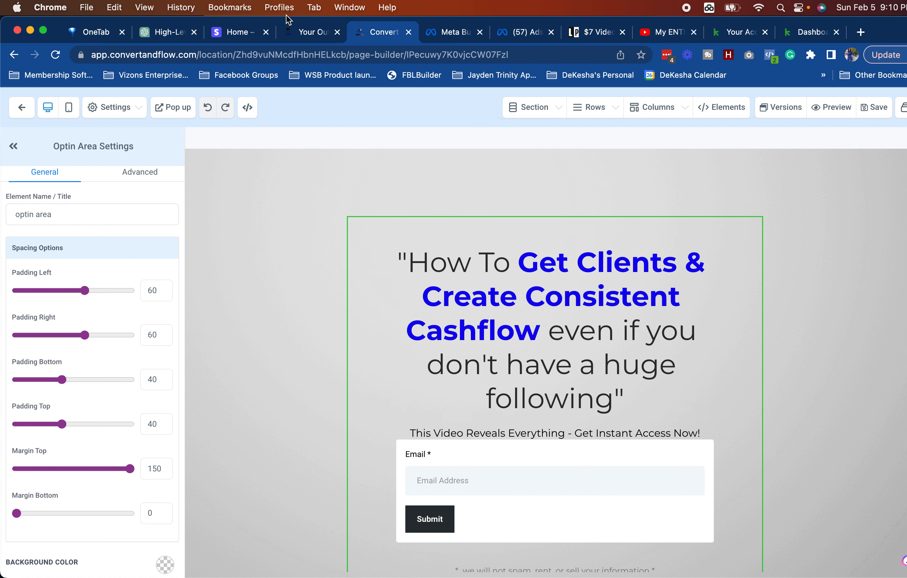
# Step: Swap the empty form for a new Button element under the sub headline
pyautogui.click(318, 34)
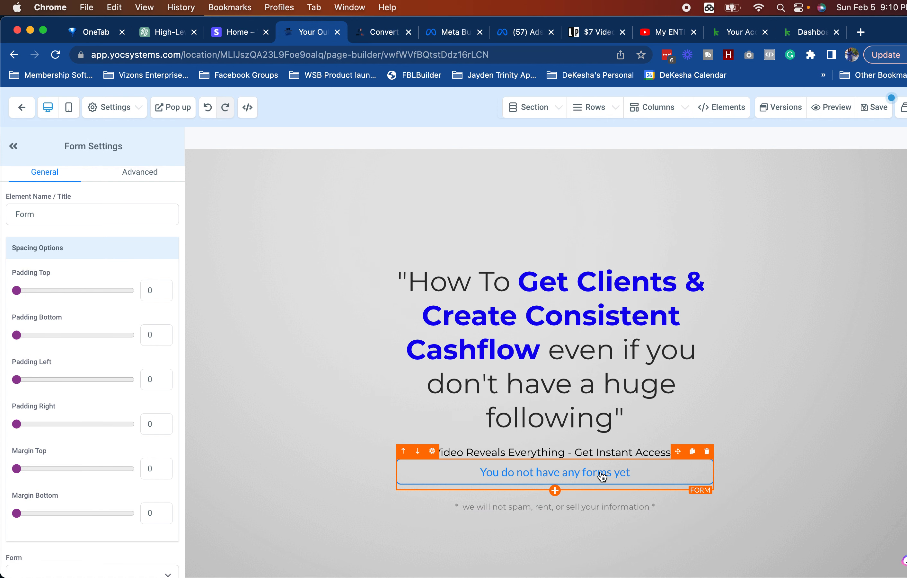
pyautogui.click(706, 452)
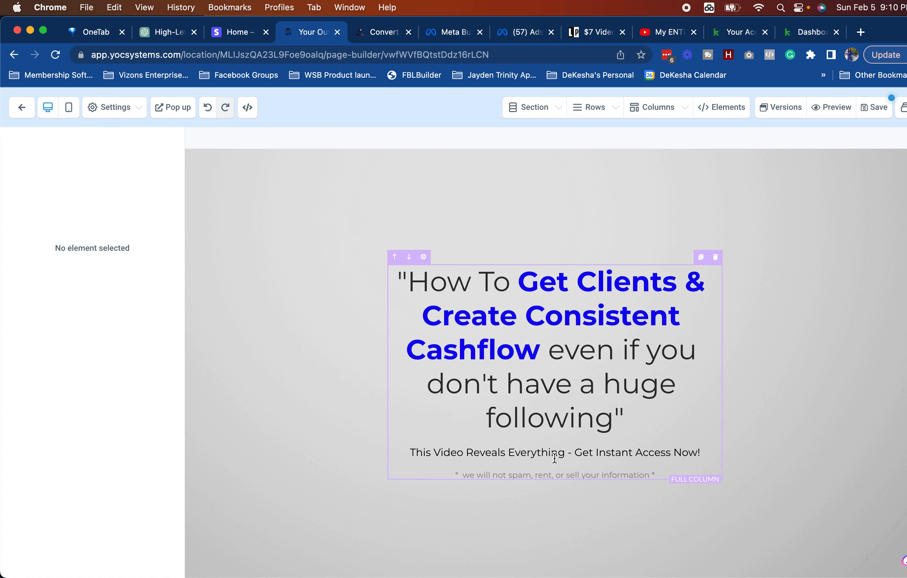
pyautogui.click(554, 458)
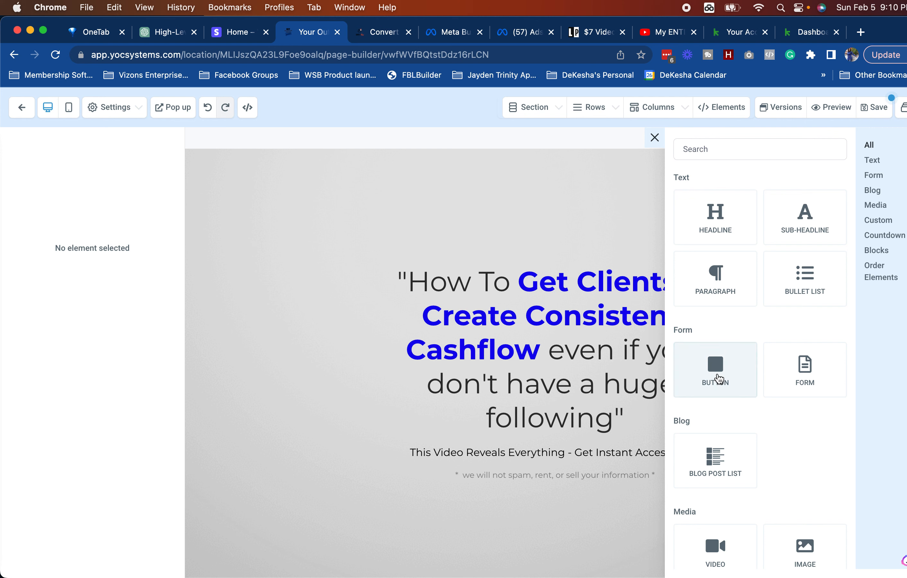
pyautogui.click(716, 377)
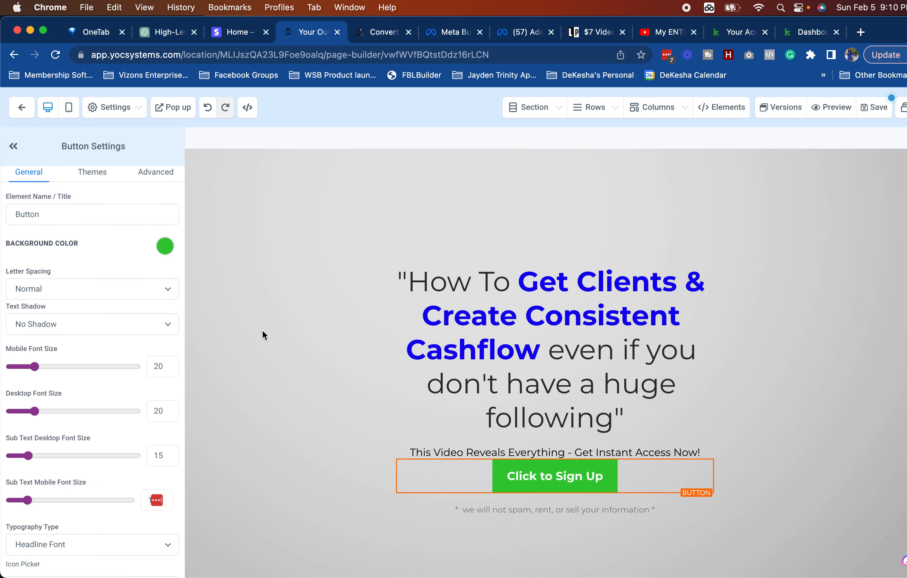
# Step: Apply the blue preset theme to the new button
pyautogui.click(111, 175)
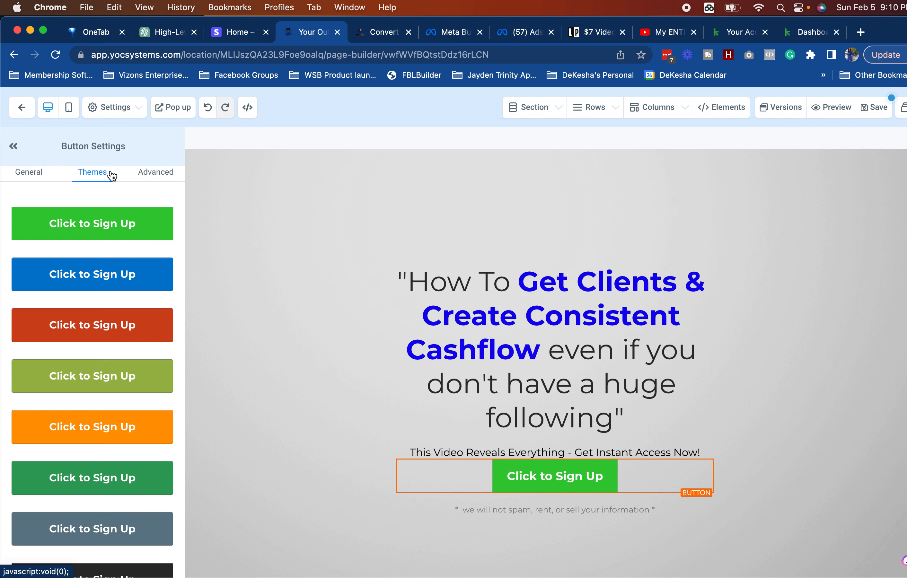
pyautogui.scroll(-10, 100, 297)
pyautogui.scroll(-7, 62, 509)
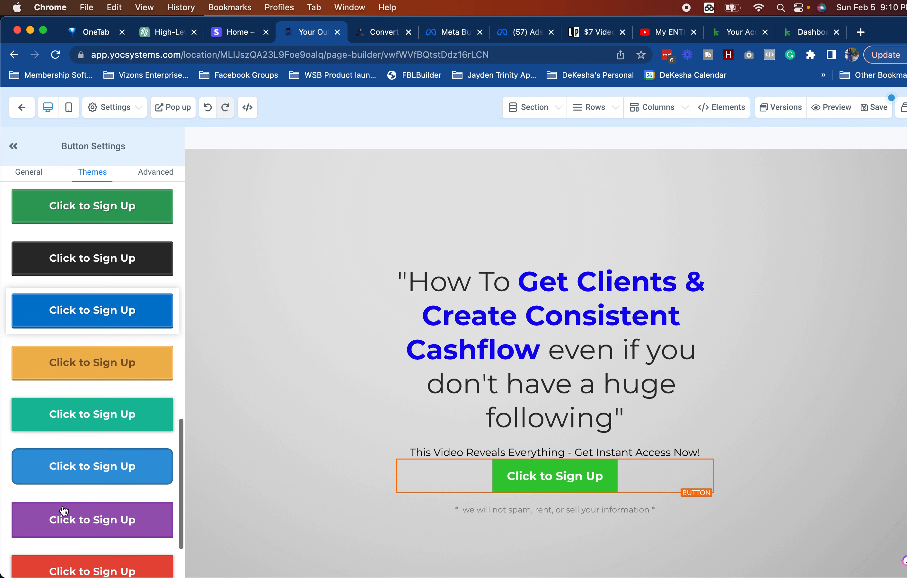
pyautogui.click(56, 402)
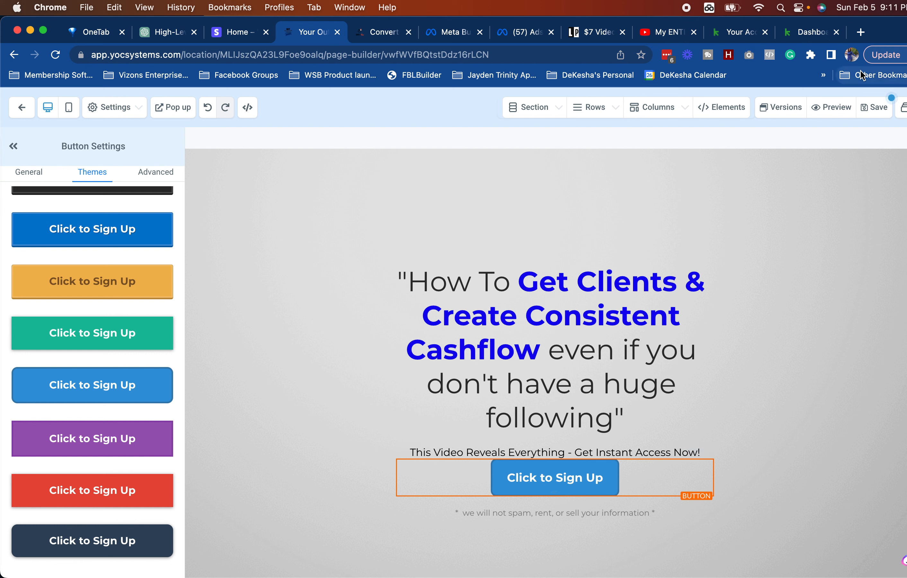
pyautogui.click(860, 32)
# Step: Load the createconsistentrevenue.com free-gift page in a new tab for reference, then return to the builder
pyautogui.click(860, 35)
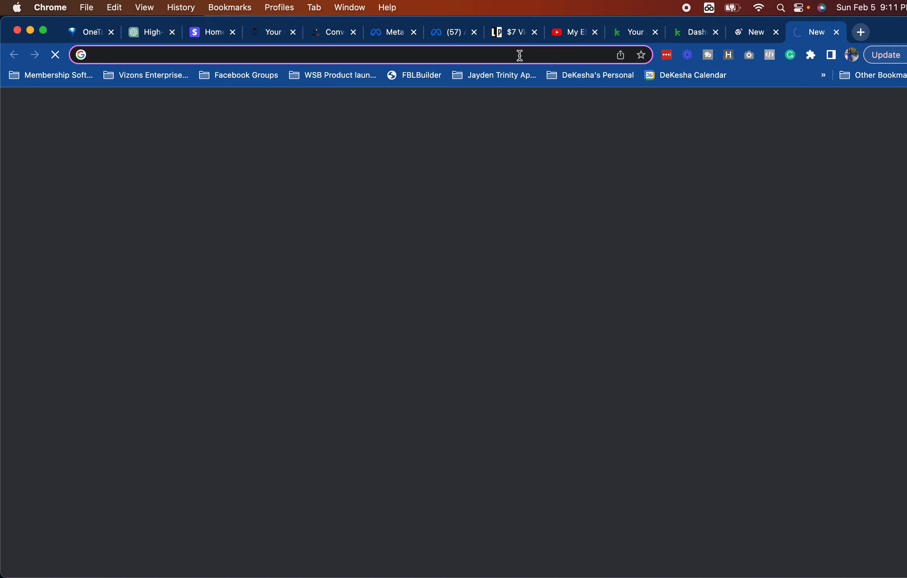
pyautogui.write('createconsistentleads.com')
pyautogui.write('creat')
pyautogui.press('BackSpace')
pyautogui.press('BackSpace')
pyautogui.press('BackSpace')
pyautogui.press('BackSpace')
pyautogui.press('BackSpace')
pyautogui.press('BackSpace')
pyautogui.press('BackSpace')
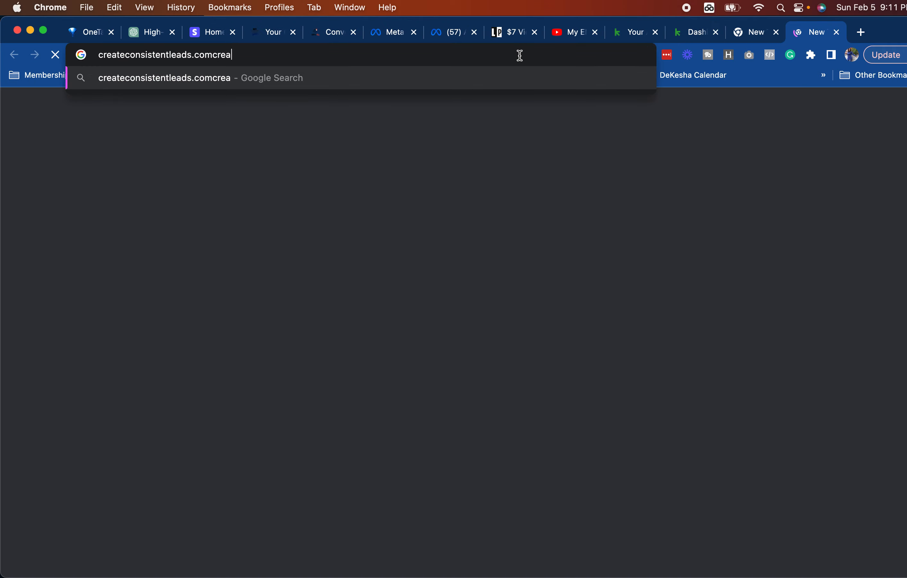
pyautogui.press('BackSpace')
pyautogui.press('BackSpace')
pyautogui.press('BackSpace')
pyautogui.press('BackSpace')
pyautogui.press('BackSpace')
pyautogui.press('BackSpace')
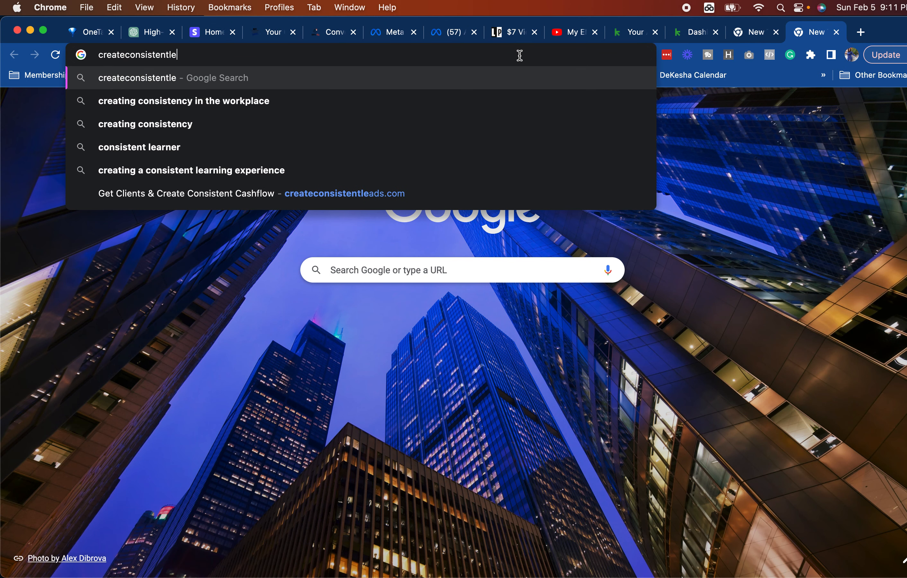
pyautogui.press('BackSpace')
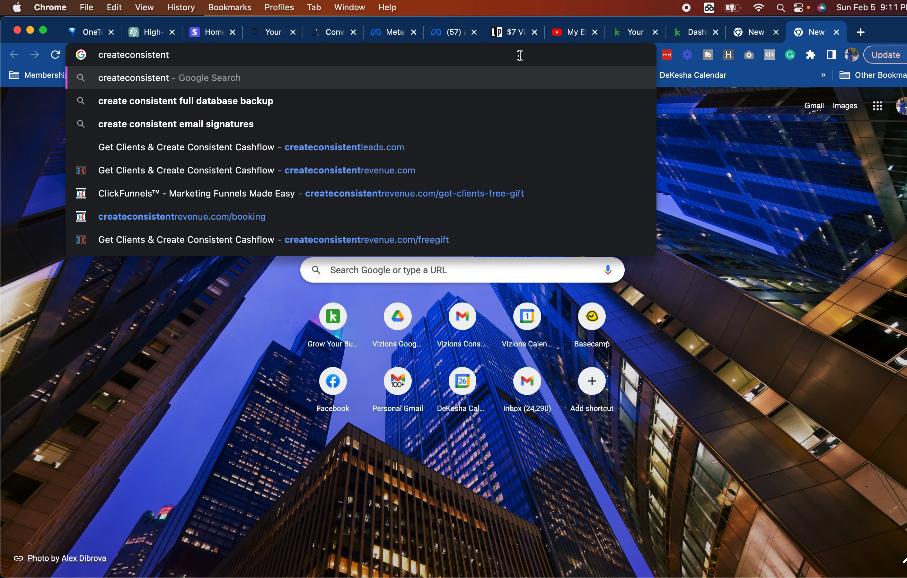
pyautogui.click(366, 171)
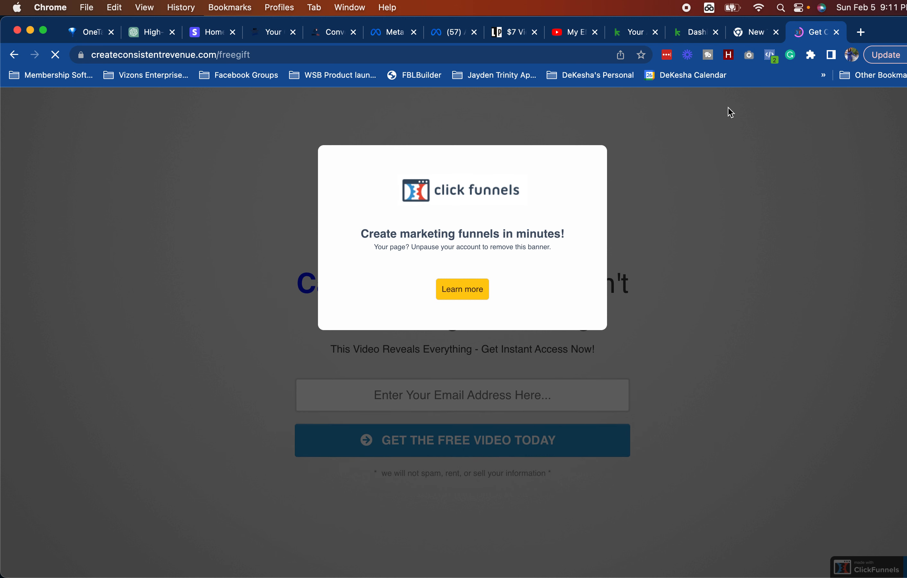
pyautogui.click(282, 35)
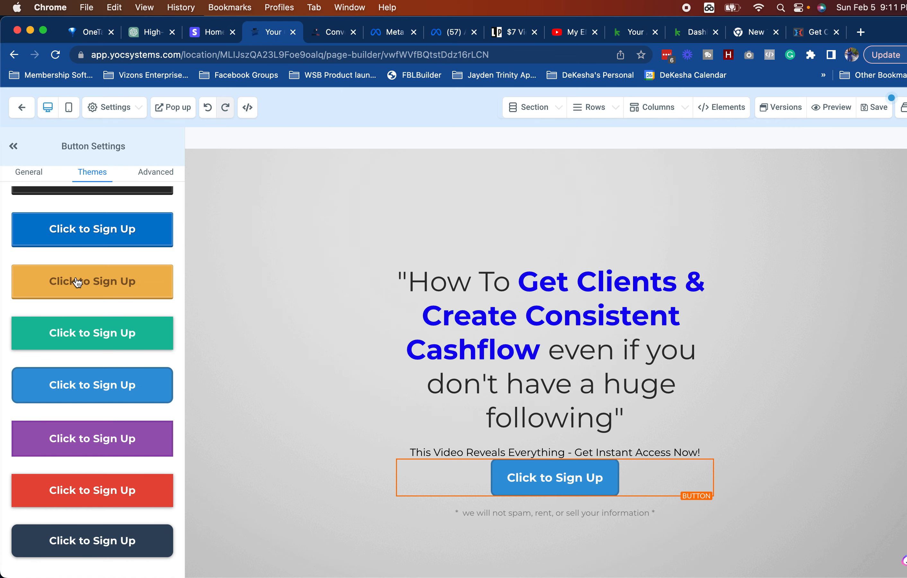
# Step: Change the button text to 'GET THE FREE VIDEO TODAY'
pyautogui.click(25, 177)
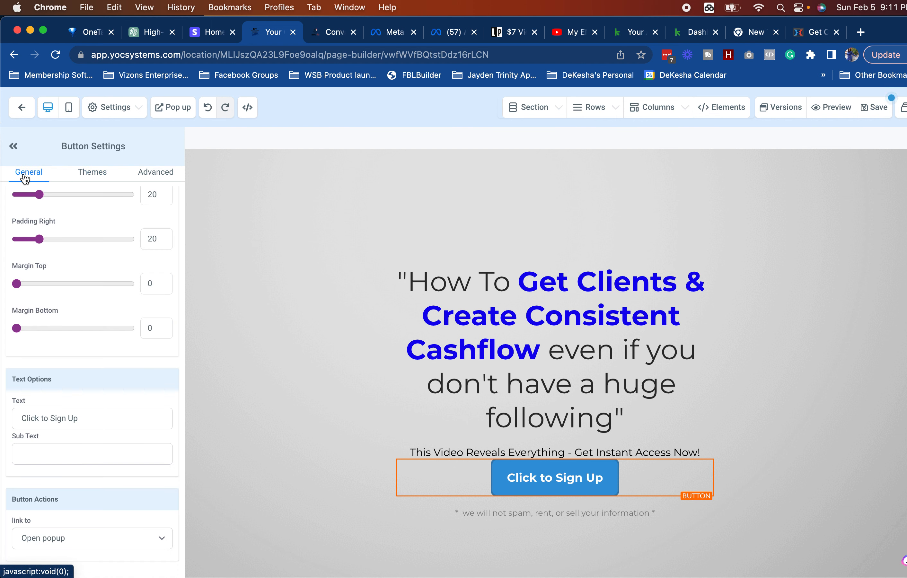
pyautogui.doubleClick(70, 419)
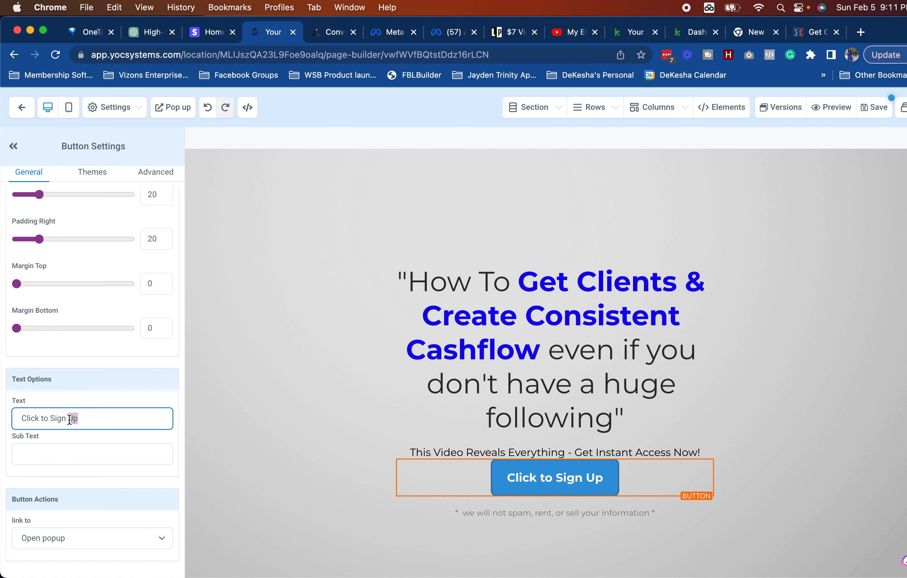
pyautogui.tripleClick(69, 420)
pyautogui.write('GRE')
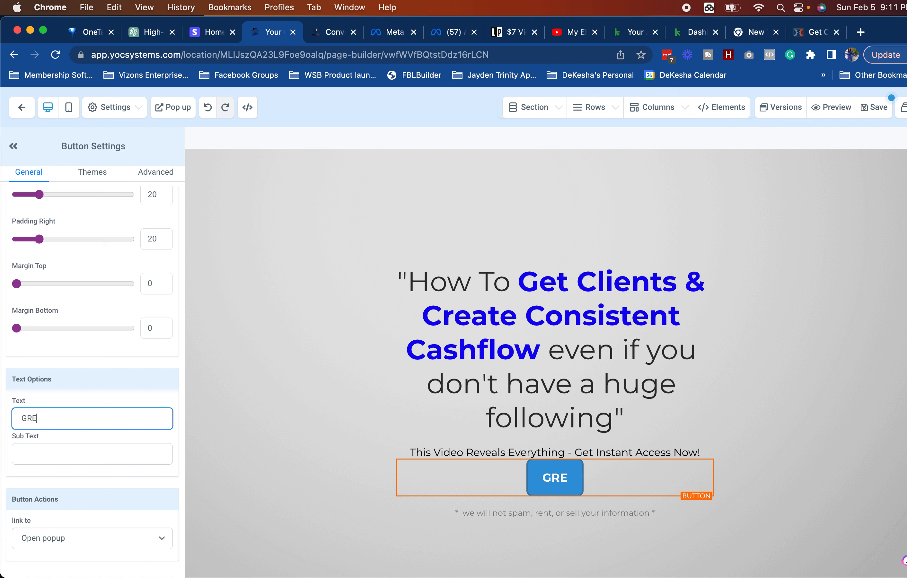
pyautogui.press('BackSpace')
pyautogui.write('ET THE F')
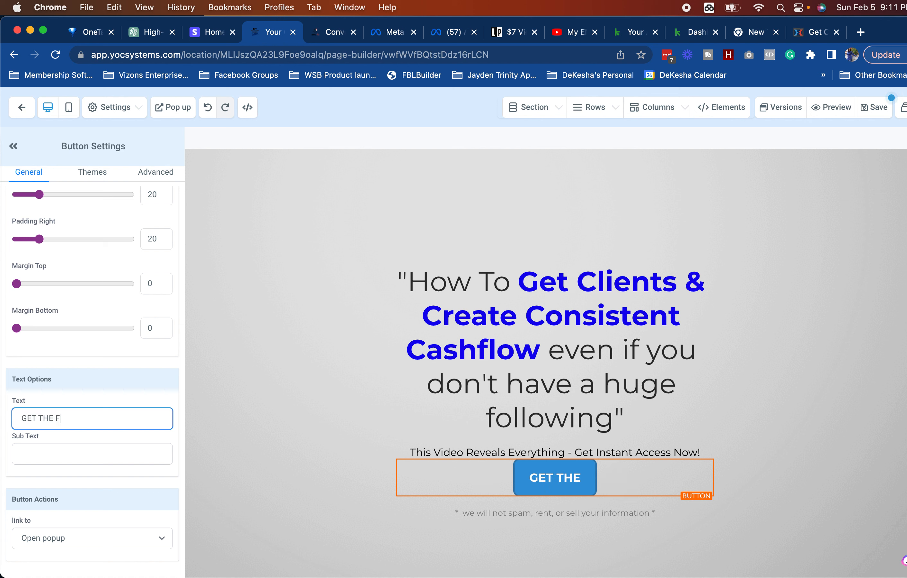
pyautogui.write('REE VIDEO TODAY')
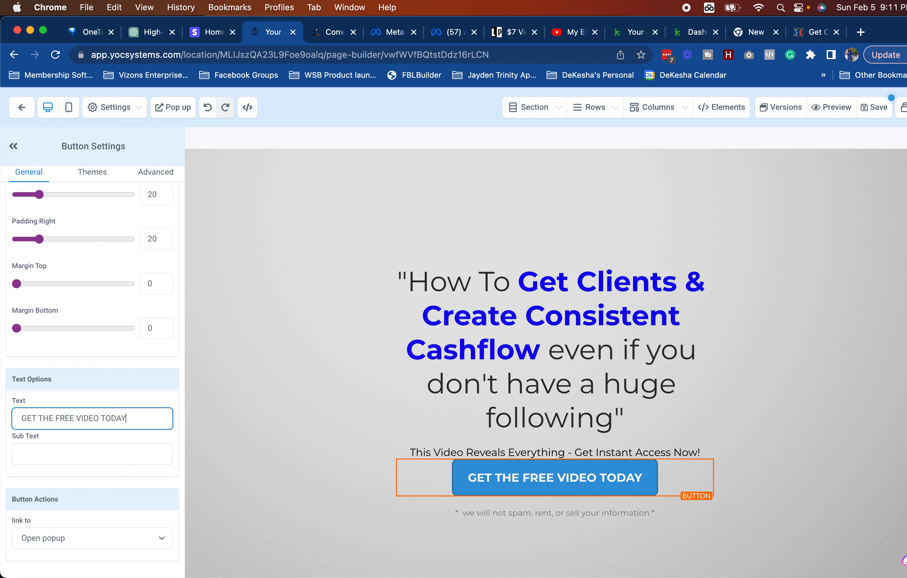
pyautogui.click(613, 420)
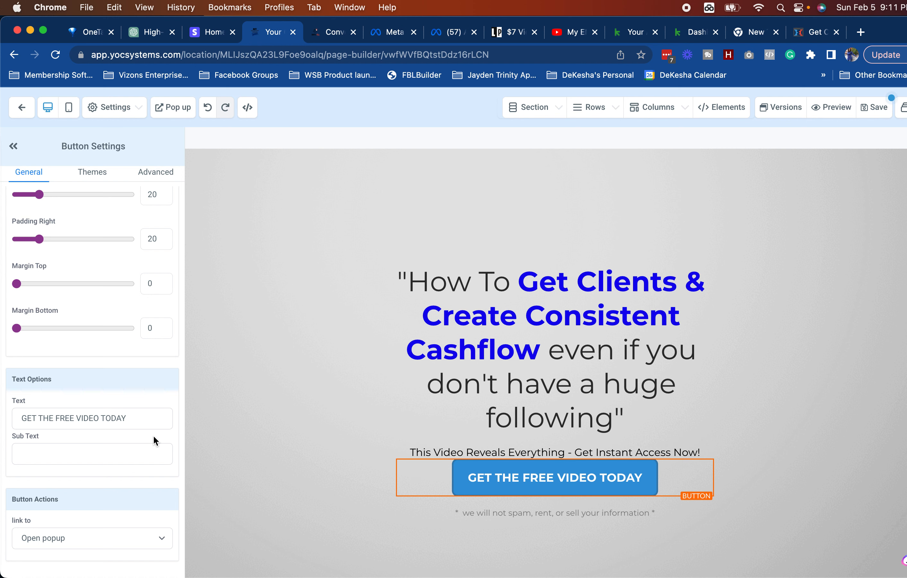
# Step: Give the button a top margin of 18
pyautogui.moveTo(19, 283); pyautogui.dragTo(37, 284)
pyautogui.click(537, 510)
pyautogui.click(532, 490)
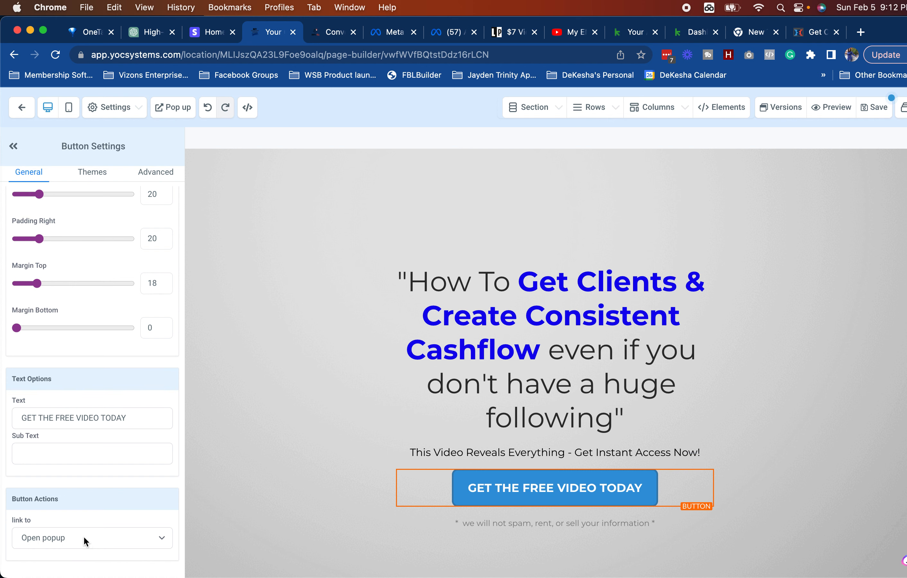
# Step: Add a one-column row with a Form element inside the button's popup
pyautogui.click(185, 114)
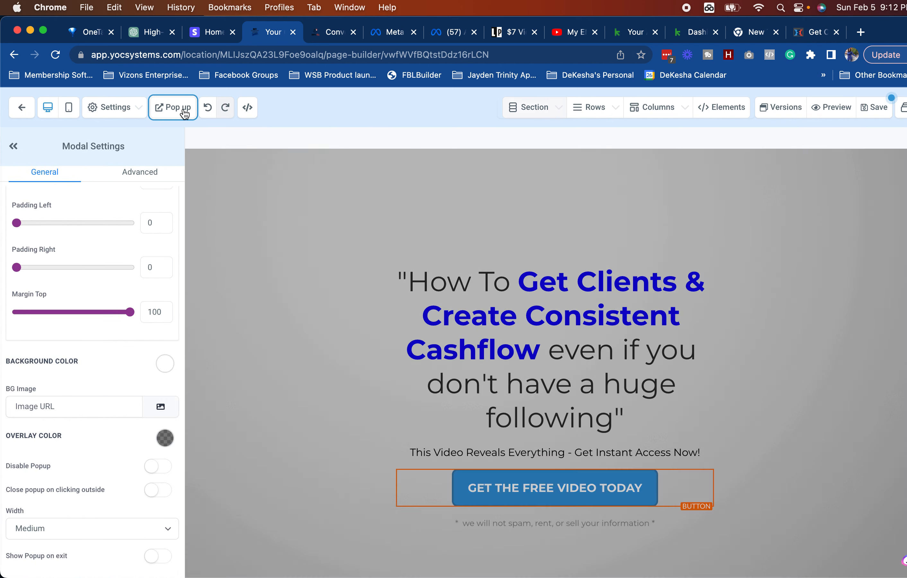
pyautogui.click(539, 303)
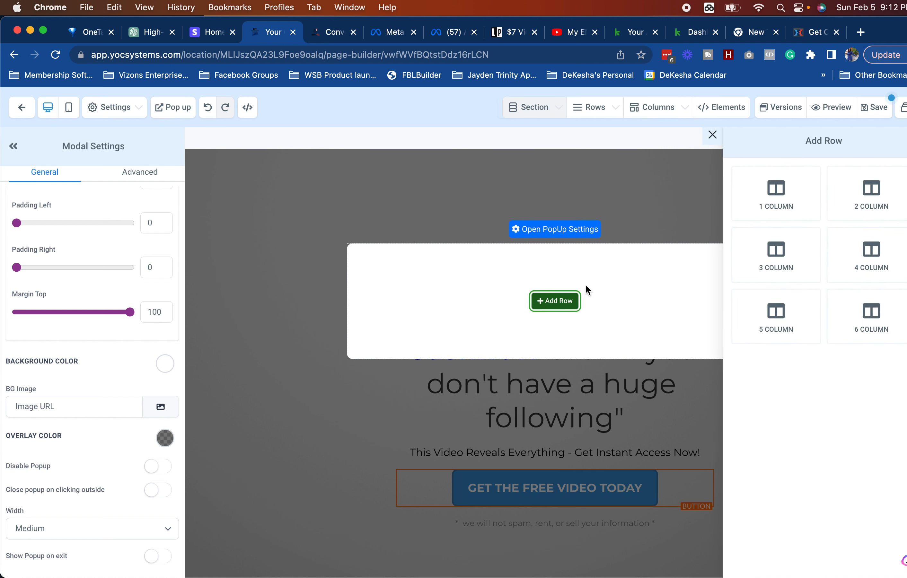
pyautogui.click(776, 191)
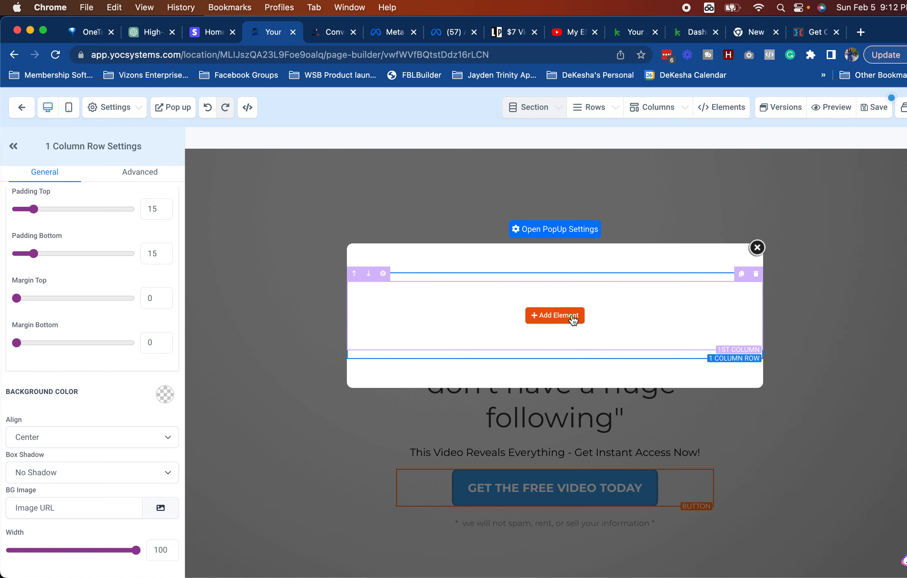
pyautogui.click(572, 319)
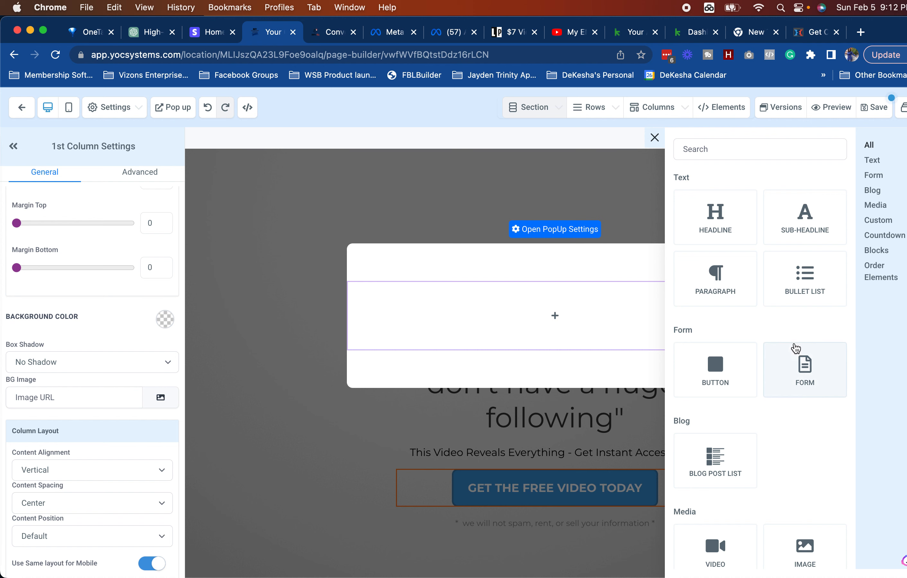
pyautogui.click(804, 365)
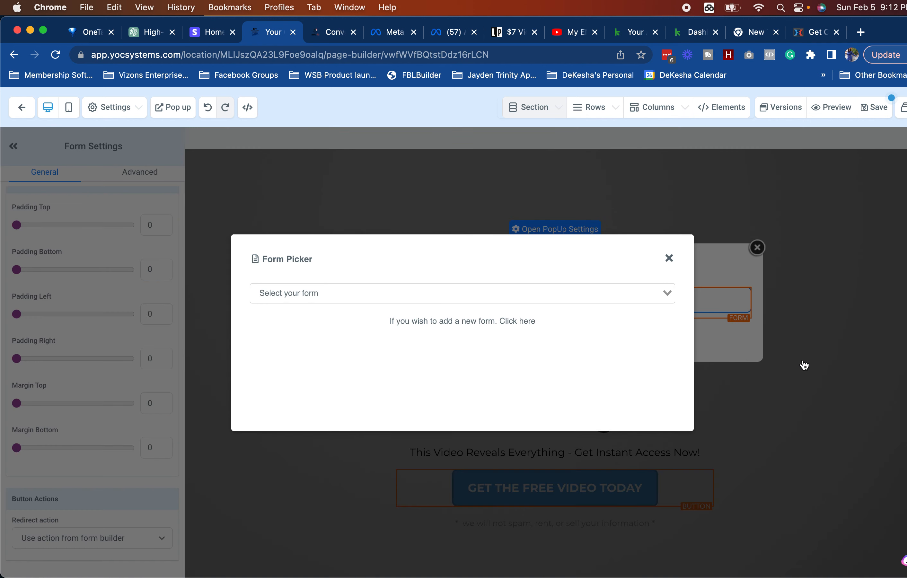
# Step: Choose the Webinar Funnel Form for the popup and save the page
pyautogui.click(547, 294)
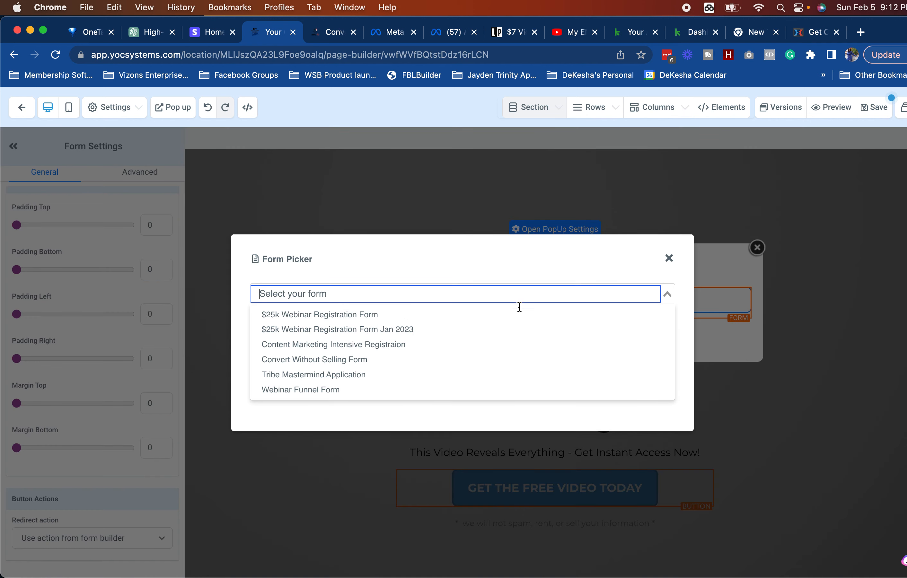
pyautogui.click(407, 391)
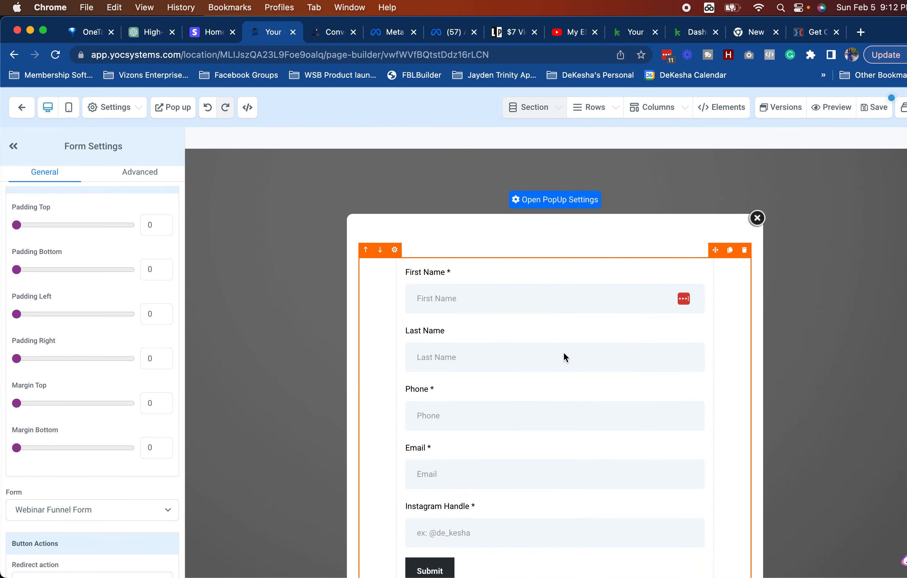
pyautogui.scroll(3, 558, 353)
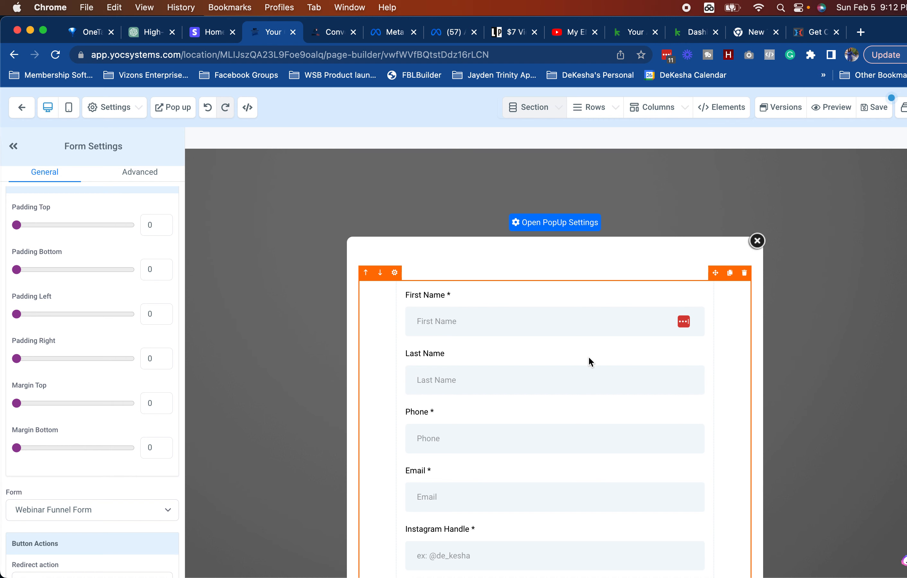
pyautogui.scroll(-3, 589, 358)
pyautogui.scroll(3, 692, 287)
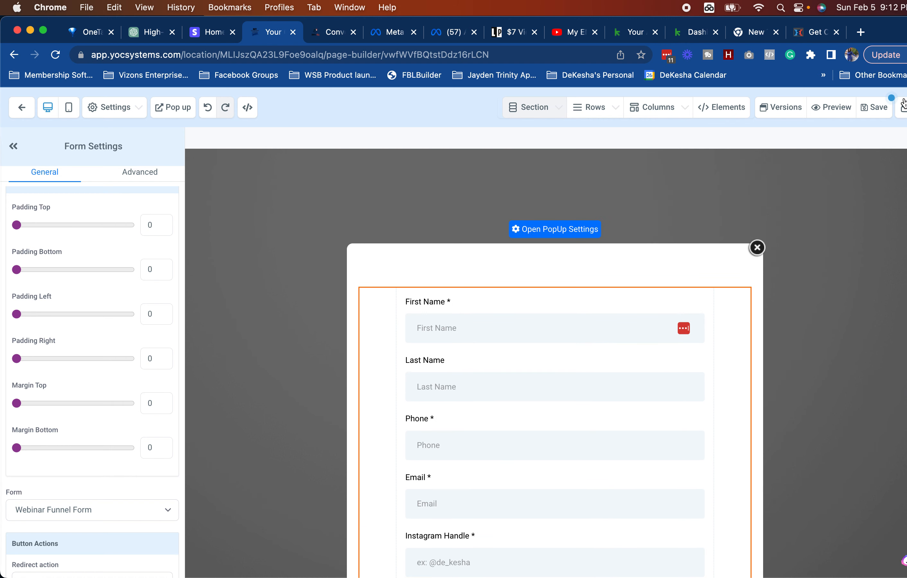
pyautogui.click(886, 108)
pyautogui.click(867, 111)
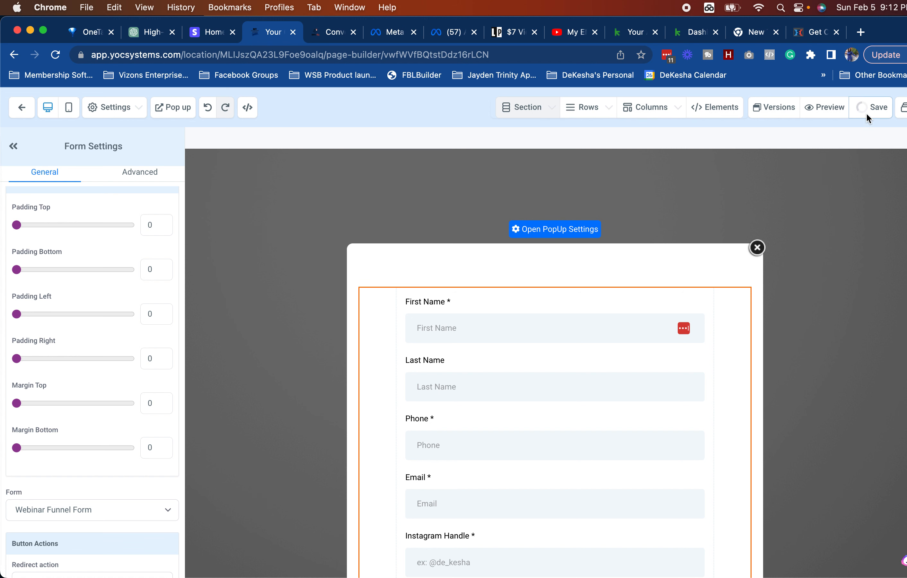
# Step: Leave the editor, open the Forms Builder list and dismiss the payment reminder
pyautogui.click(23, 114)
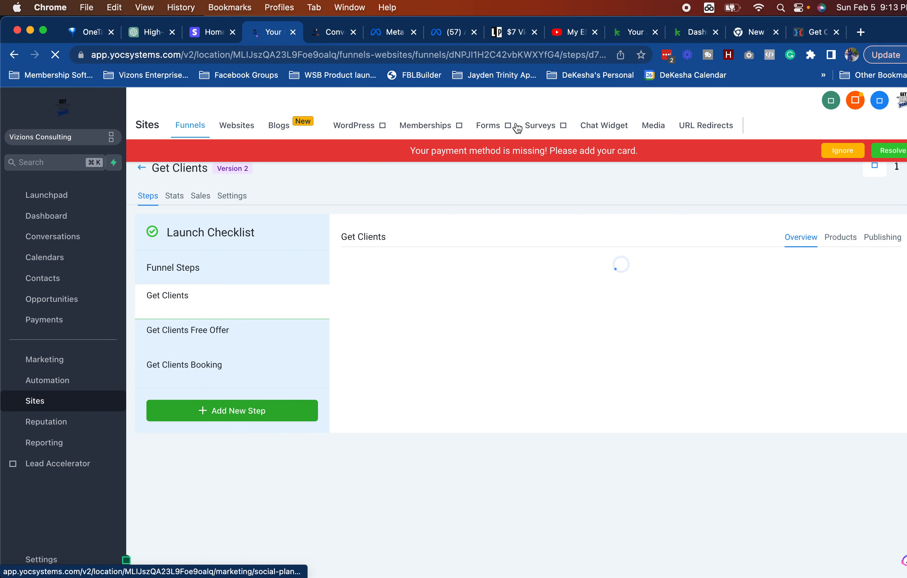
pyautogui.moveTo(501, 127)
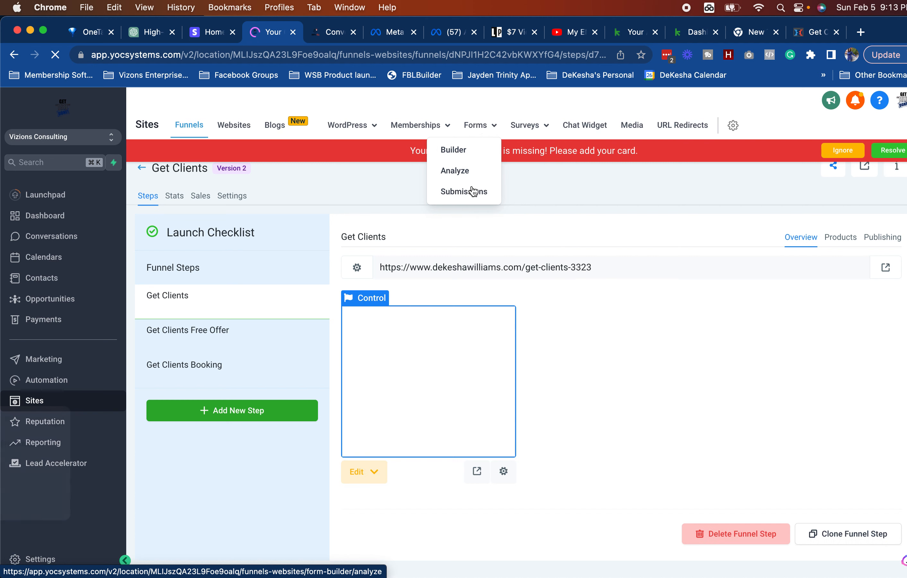
pyautogui.click(468, 151)
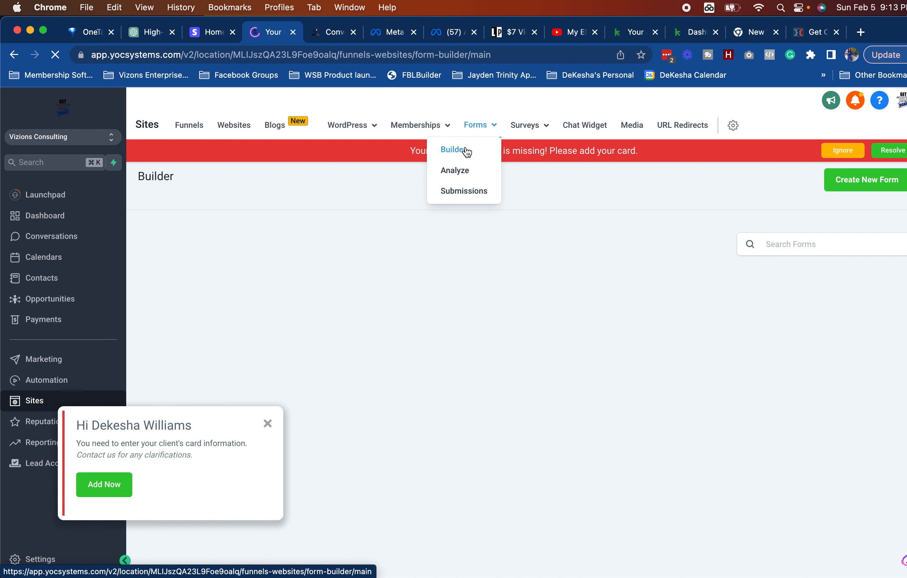
pyautogui.click(268, 424)
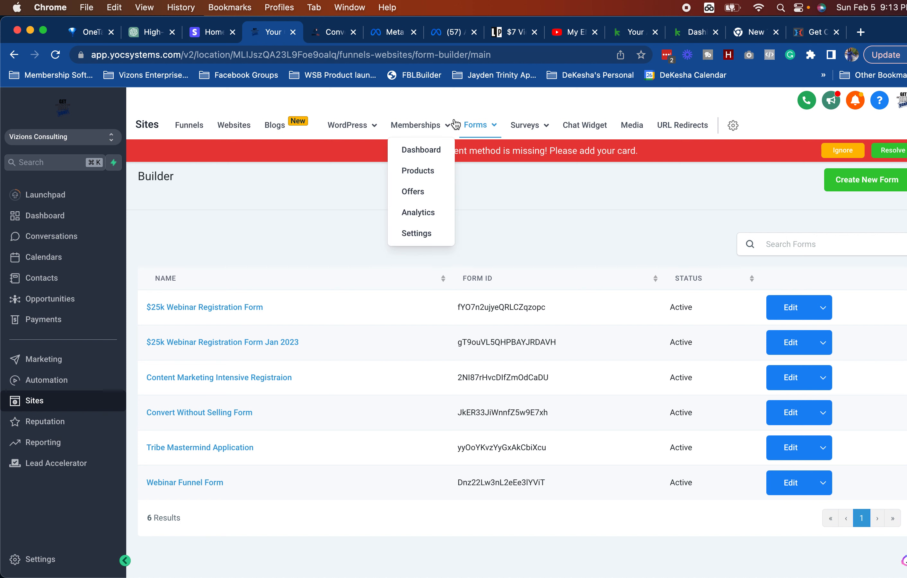
pyautogui.moveTo(489, 129)
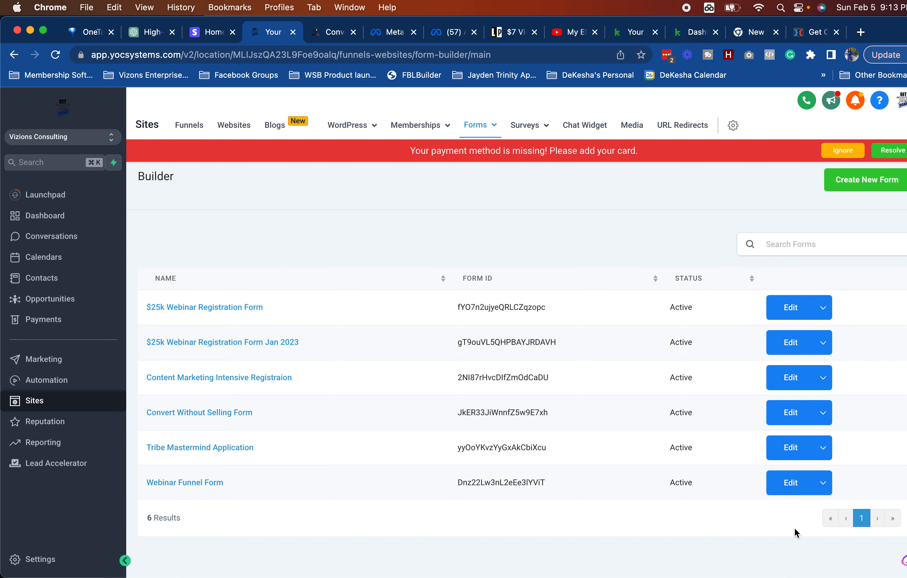
# Step: Copy the Webinar Funnel Form under the name 'GET CLIENTS FORM'
pyautogui.click(822, 483)
pyautogui.click(780, 443)
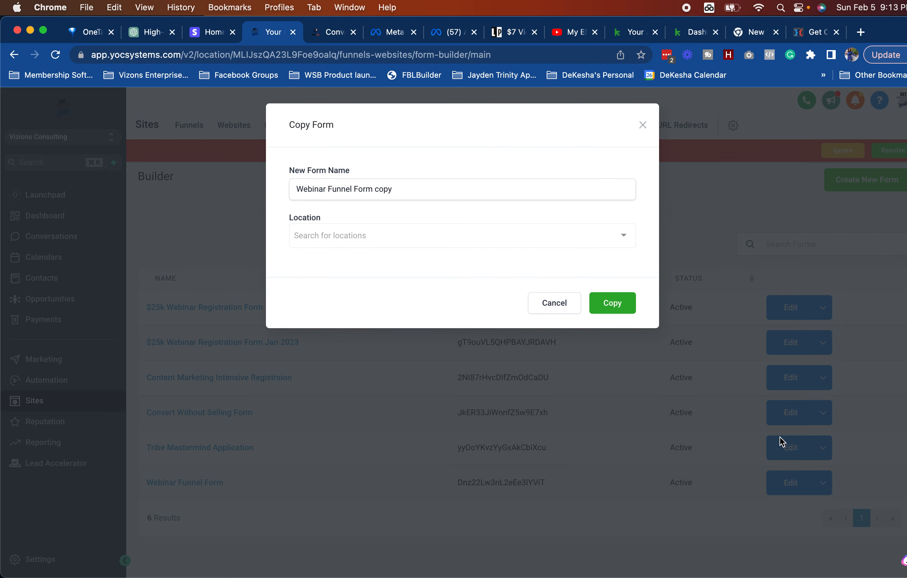
pyautogui.click(473, 193)
pyautogui.press('super+a')
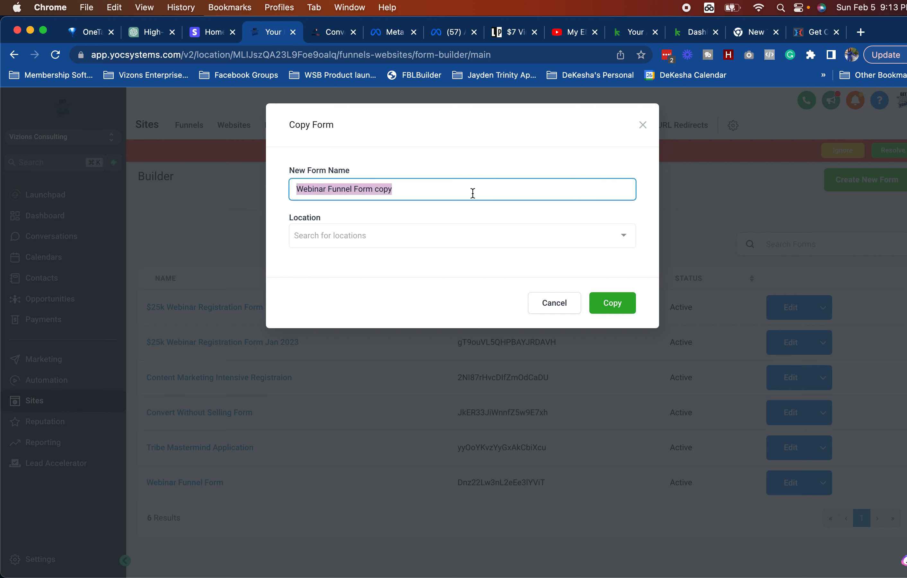
pyautogui.write('GE')
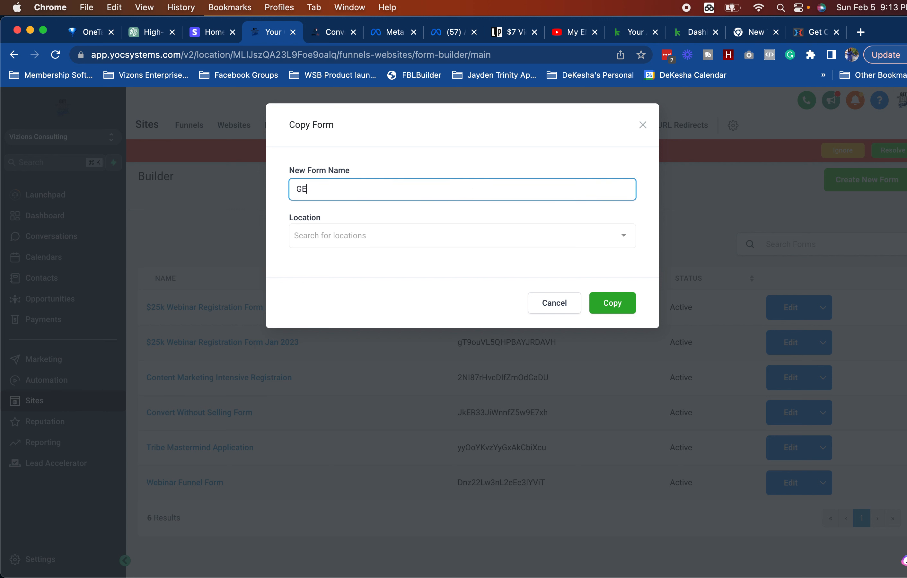
pyautogui.write('T CLIENTS FORM')
# Step: Place the copy in the Vizions Consulting location and confirm it
pyautogui.click(443, 242)
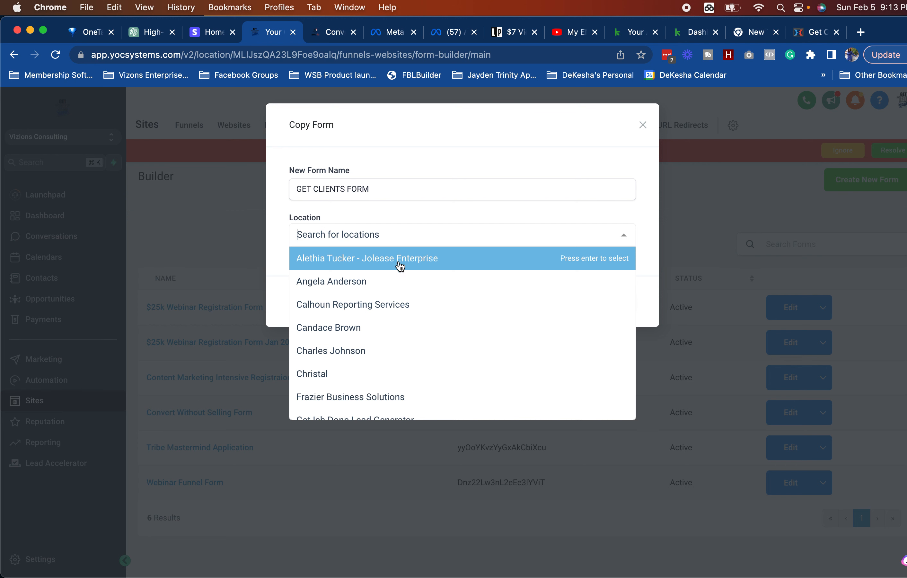
pyautogui.scroll(-5, 394, 282)
pyautogui.scroll(-3, 395, 289)
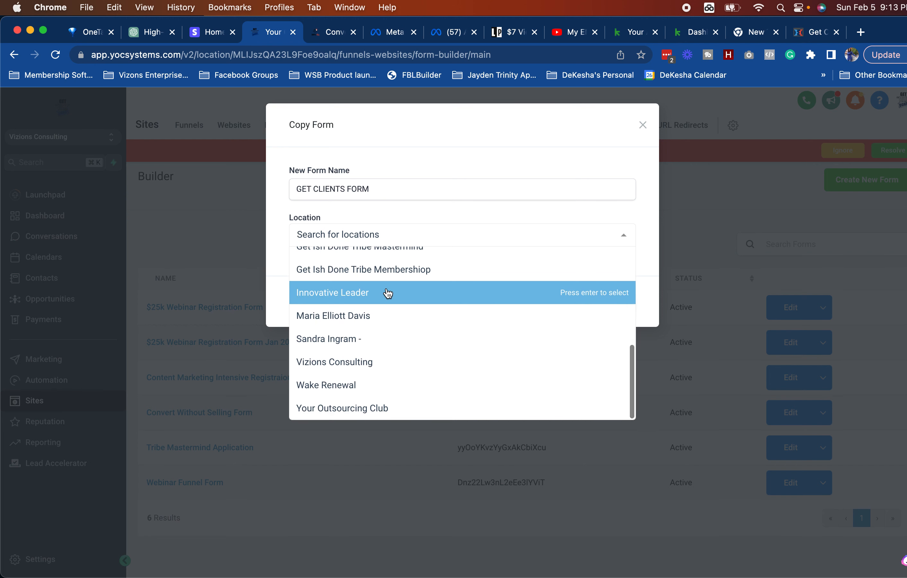
pyautogui.click(349, 364)
pyautogui.click(623, 304)
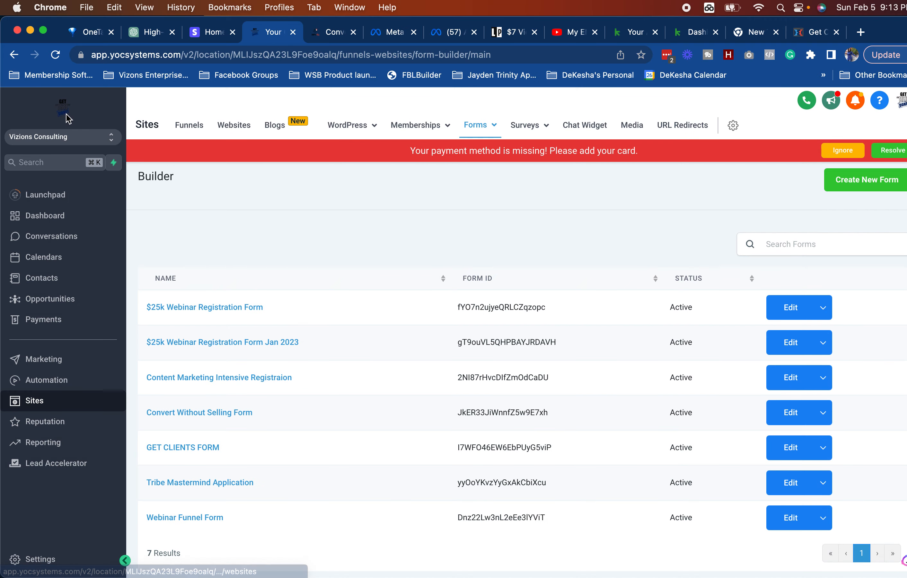
pyautogui.click(322, 36)
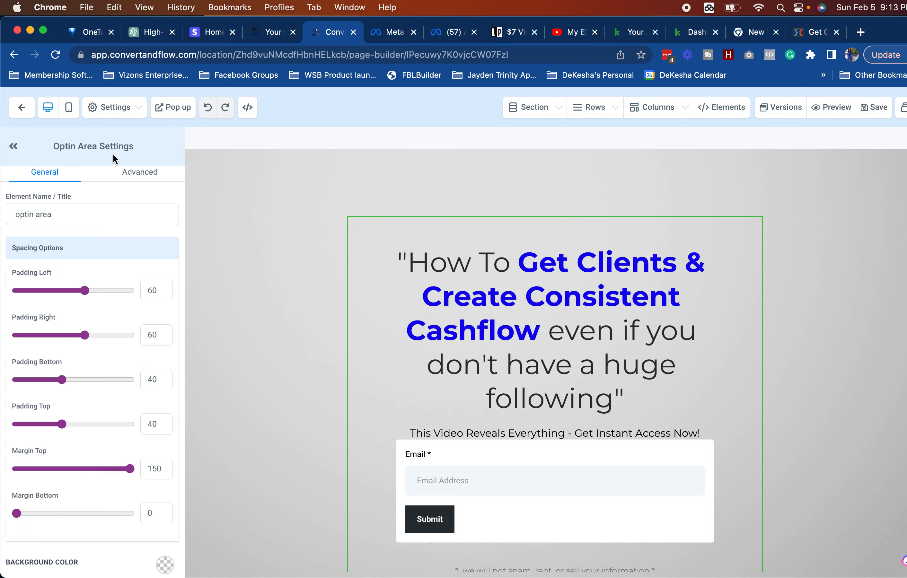
pyautogui.click(286, 35)
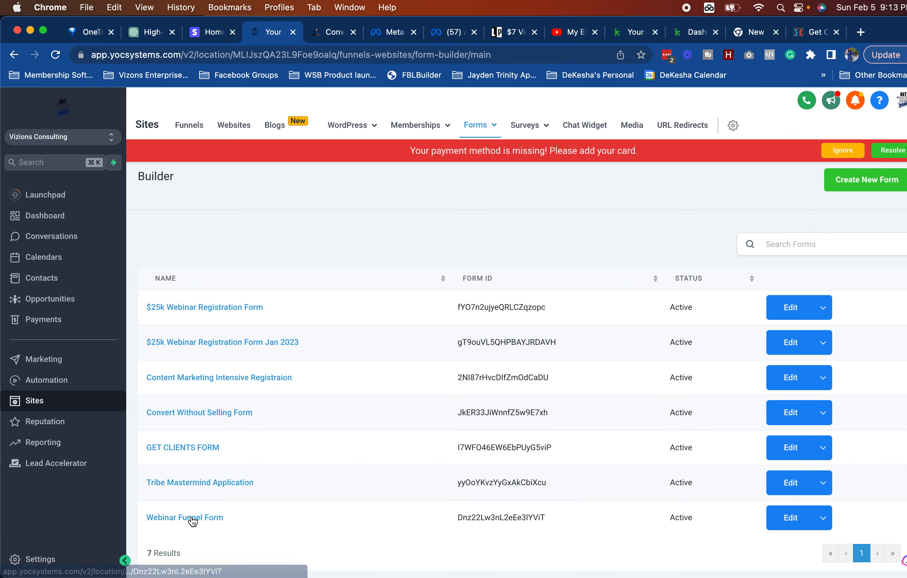
# Step: Edit GET CLIENTS FORM, deleting the Last Name, First Name, Phone and Instagram Handle fields
pyautogui.click(791, 449)
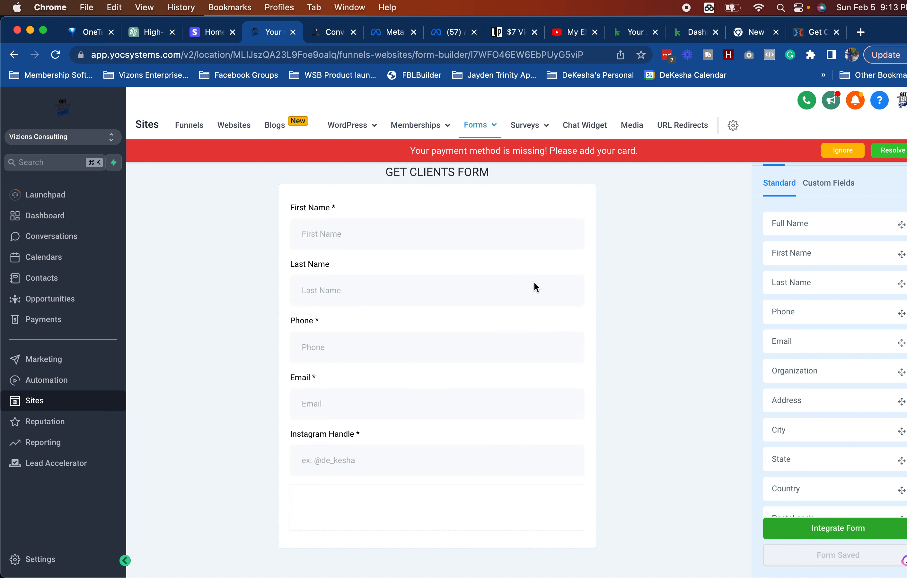
pyautogui.click(534, 286)
pyautogui.click(568, 271)
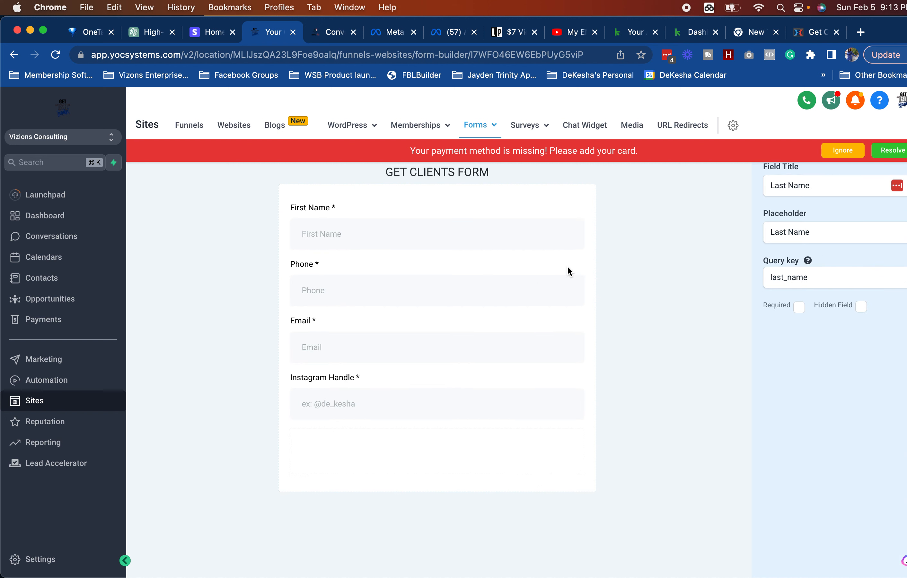
pyautogui.click(563, 234)
pyautogui.click(565, 210)
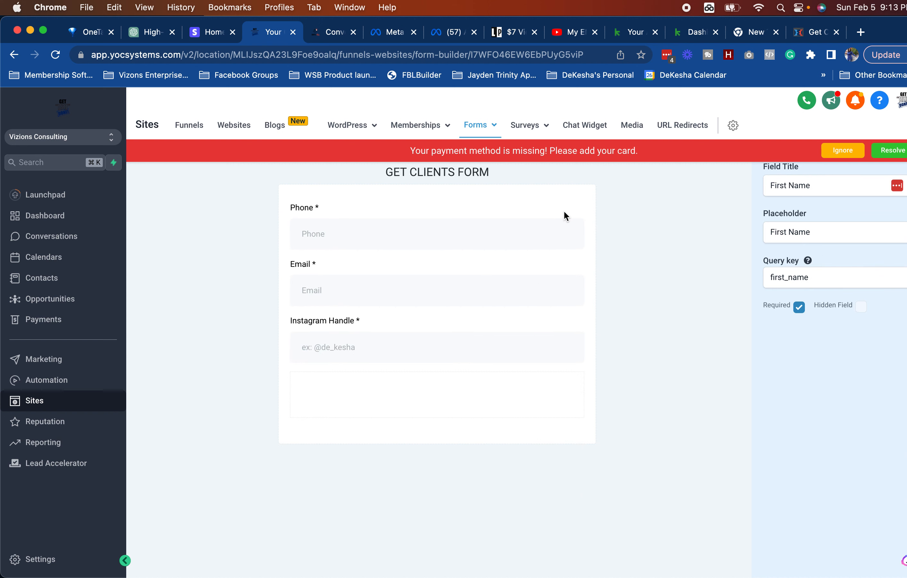
pyautogui.click(562, 234)
pyautogui.click(565, 209)
pyautogui.click(560, 290)
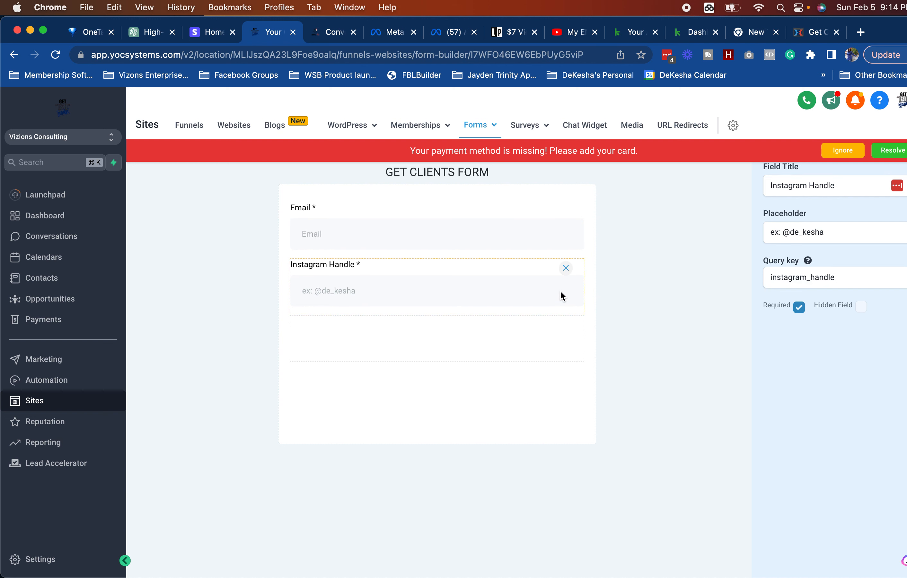
pyautogui.click(564, 267)
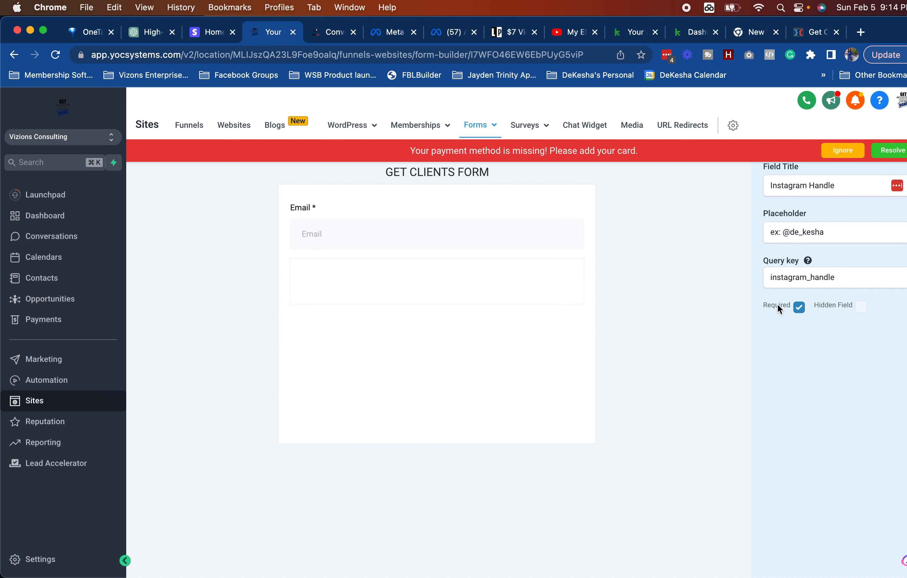
# Step: Save the Email-only GET CLIENTS FORM after emptying its On Submit redirect URL
pyautogui.click(842, 151)
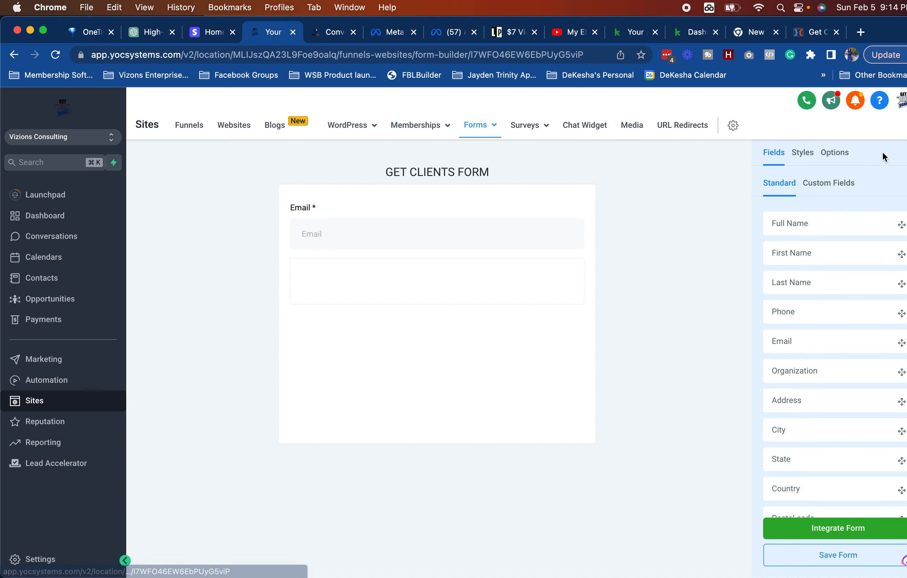
pyautogui.click(838, 555)
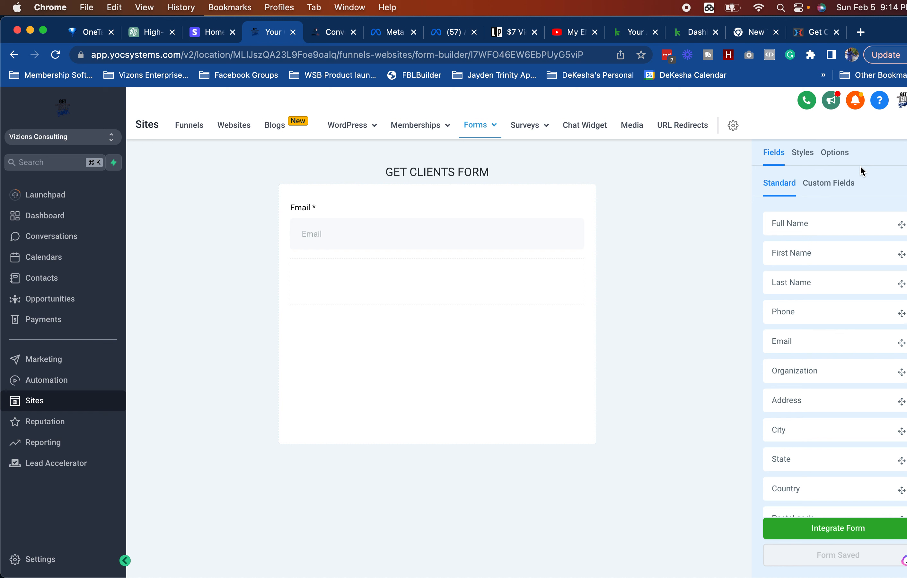
pyautogui.click(844, 155)
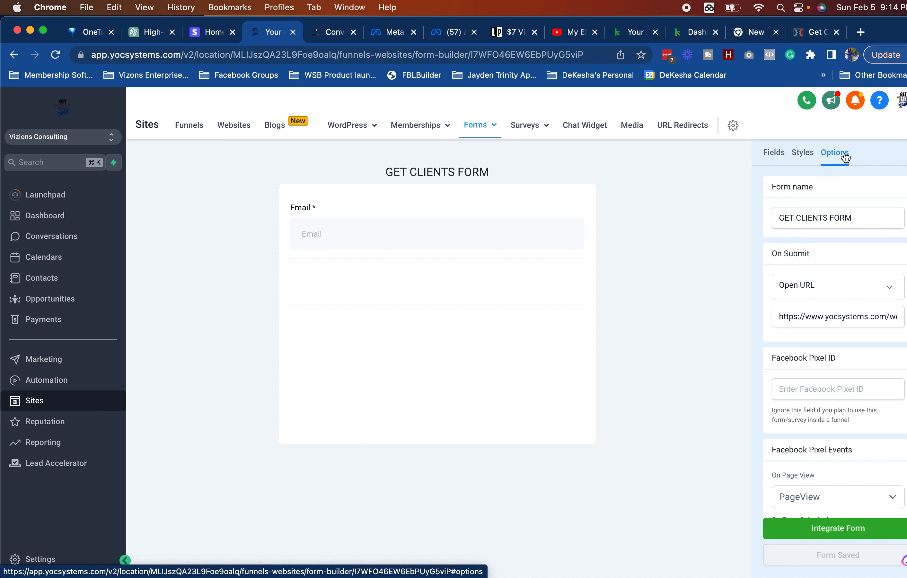
pyautogui.tripleClick(788, 316)
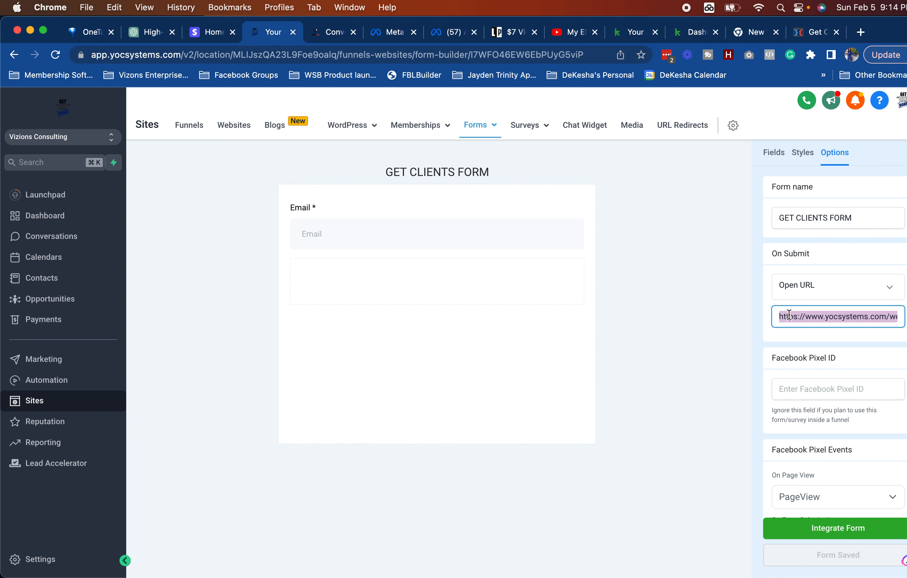
pyautogui.press('BackSpace')
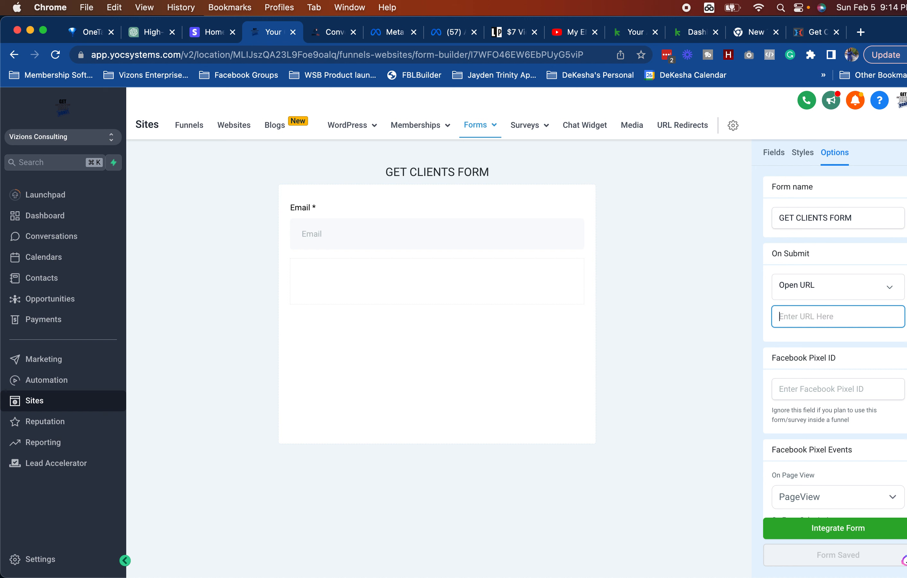
pyautogui.click(712, 422)
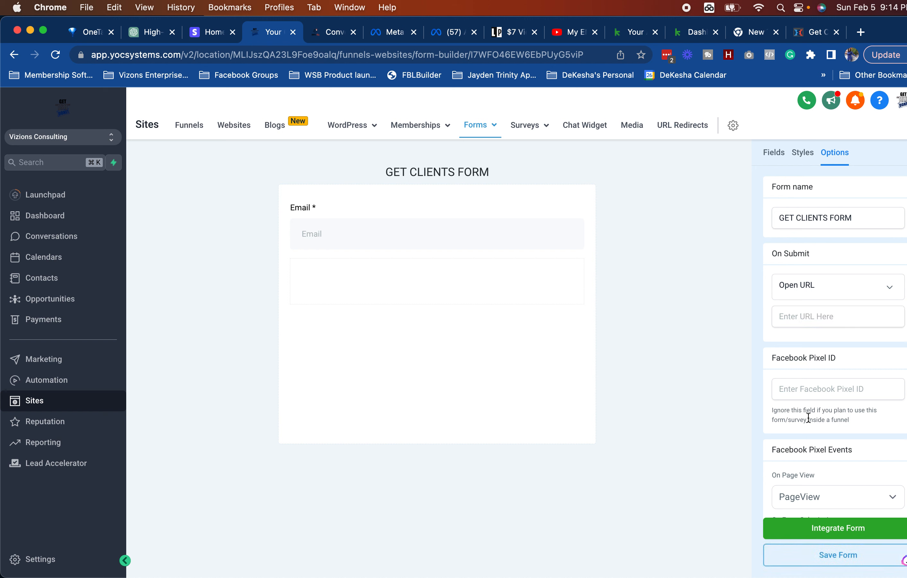
pyautogui.scroll(-2, 825, 509)
pyautogui.click(857, 556)
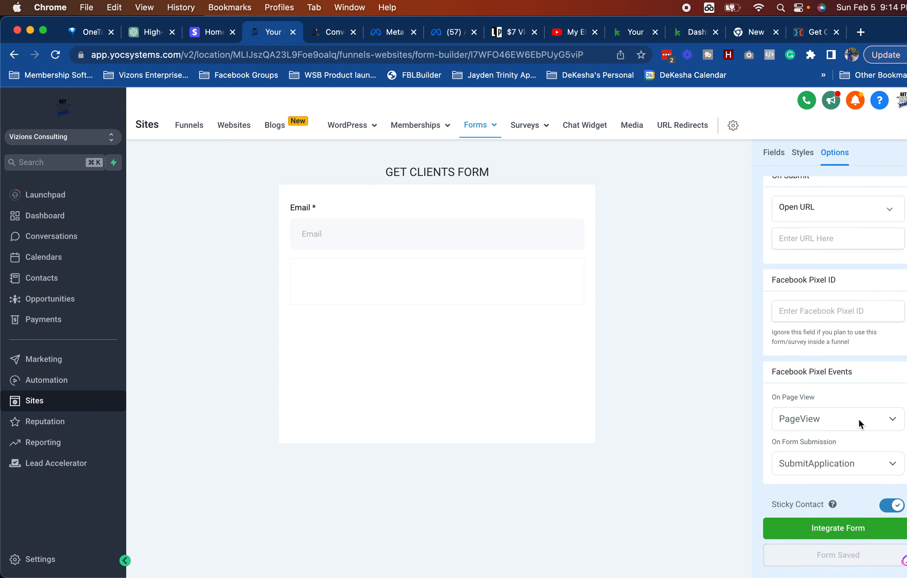
pyautogui.scroll(3, 819, 275)
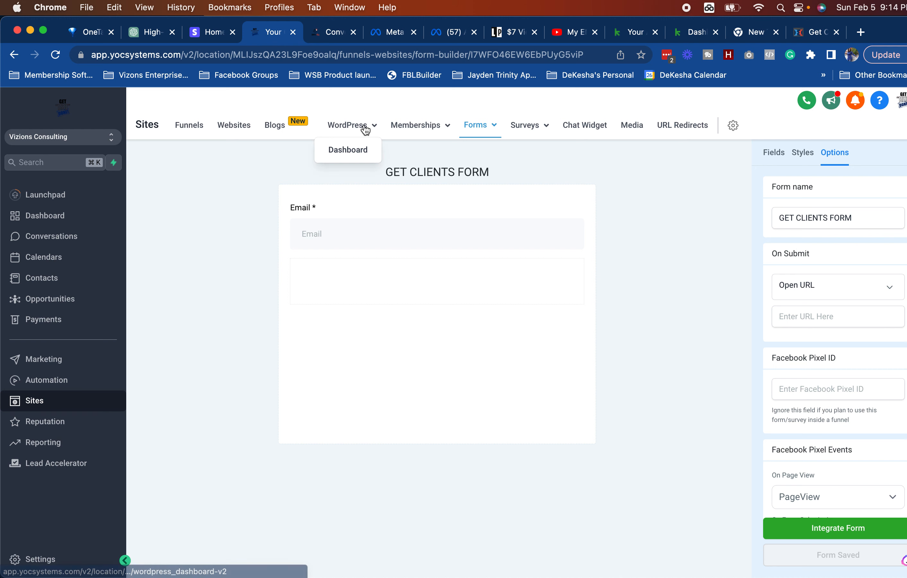
# Step: Open the Get Clients funnel and edit its Get Clients page
pyautogui.click(189, 126)
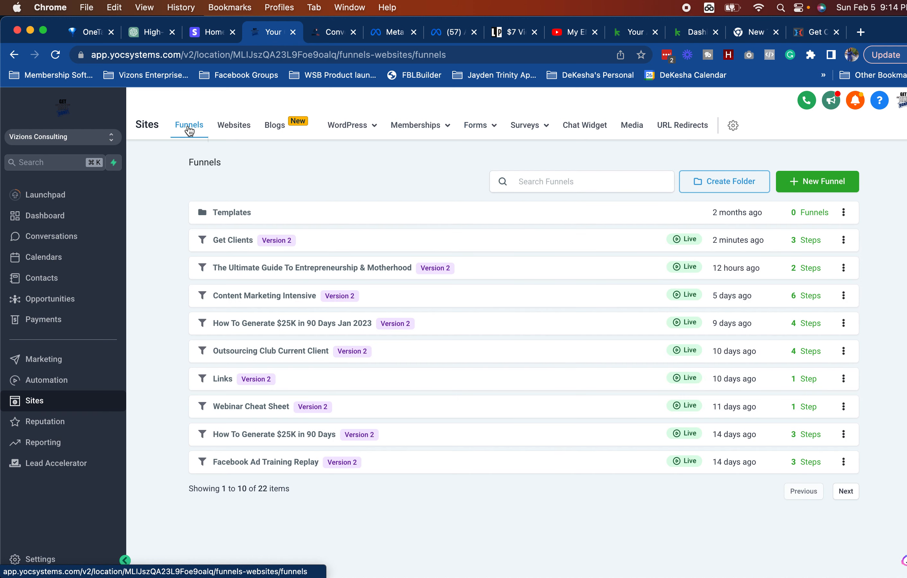
pyautogui.click(235, 238)
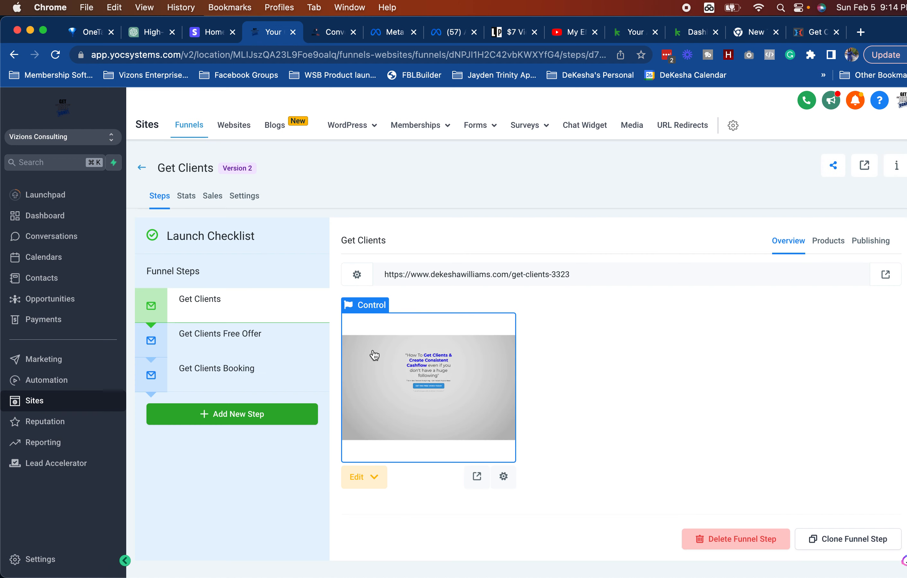
pyautogui.moveTo(354, 483)
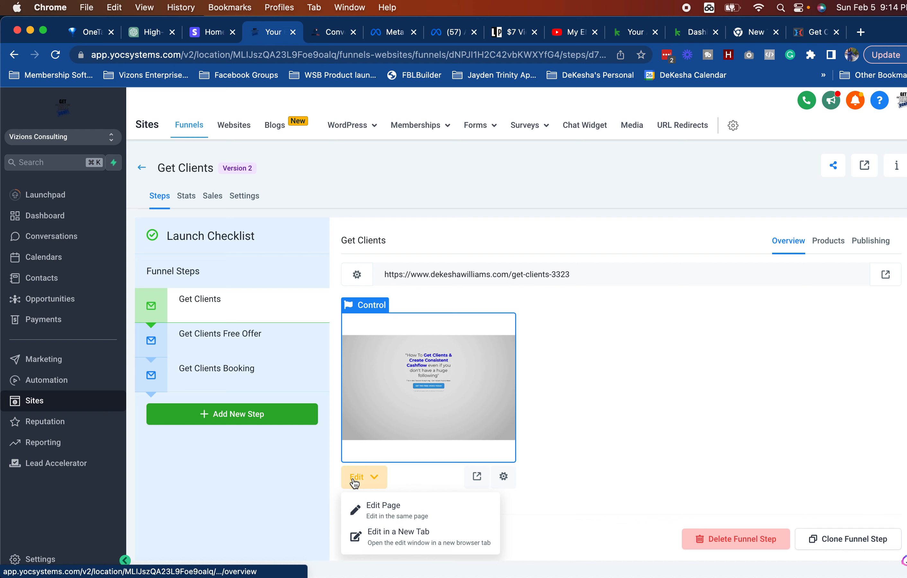
pyautogui.click(388, 507)
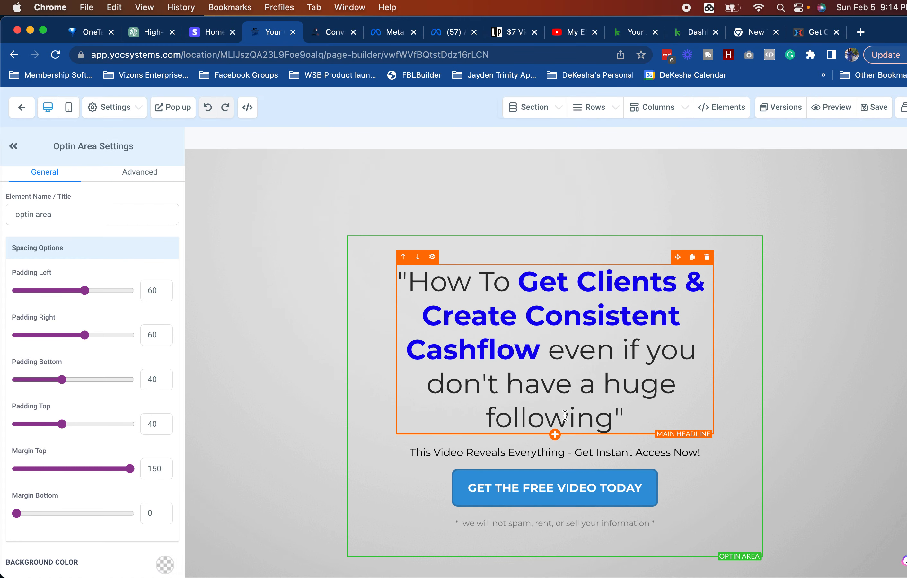
# Step: Open the page's popup and delete its old webinar form
pyautogui.click(547, 501)
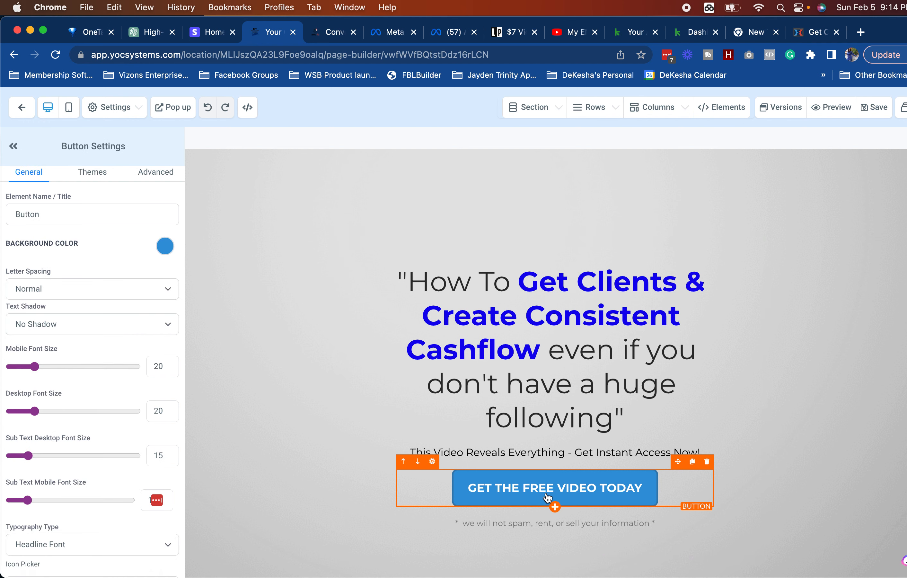
pyautogui.click(182, 111)
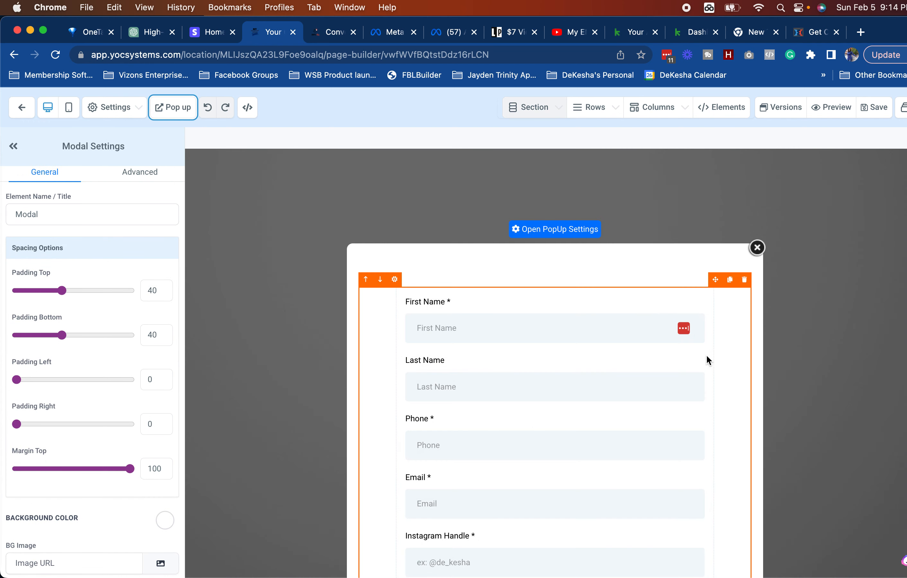
pyautogui.click(690, 352)
pyautogui.scroll(-3, 695, 346)
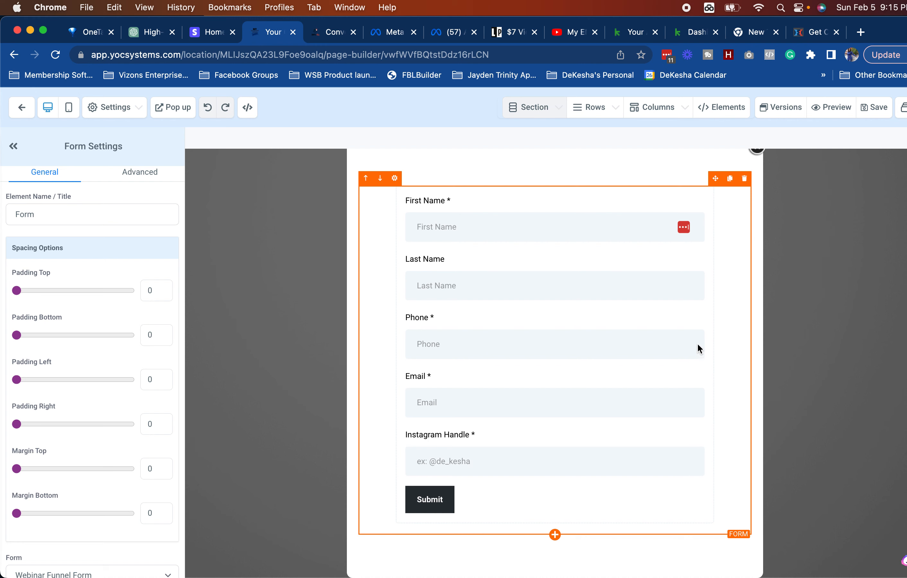
pyautogui.click(743, 180)
# Step: Add a form element set to GET CLIENTS FORM in the popup and save the page
pyautogui.click(556, 315)
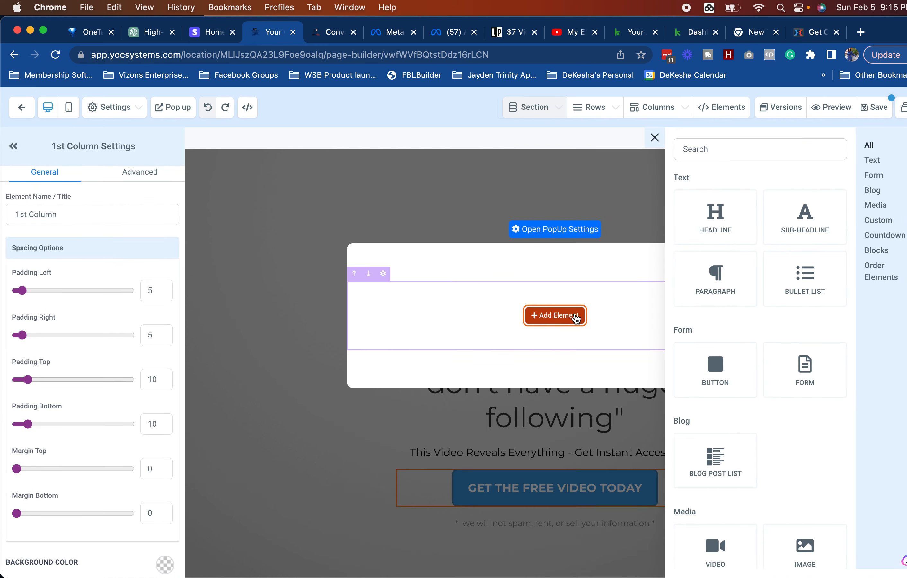
pyautogui.click(803, 371)
pyautogui.click(553, 301)
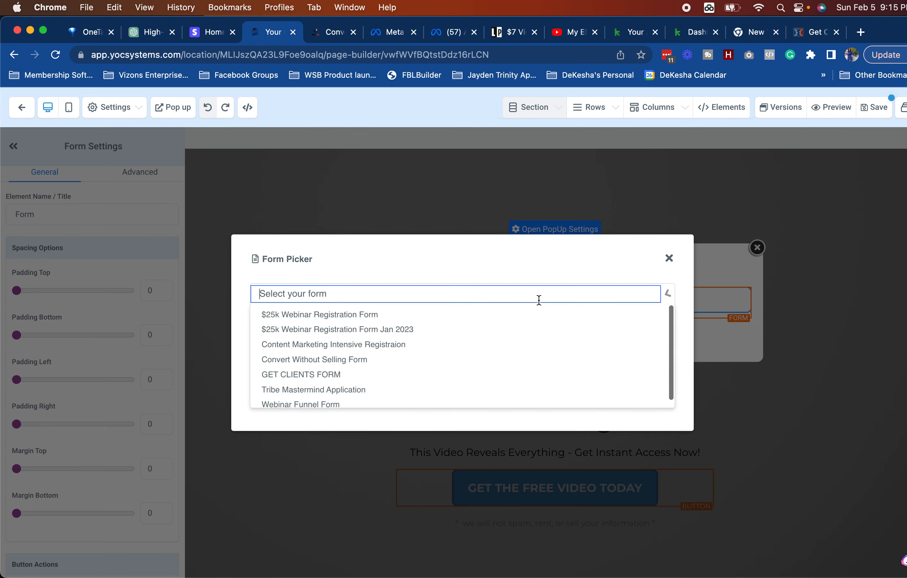
pyautogui.click(413, 373)
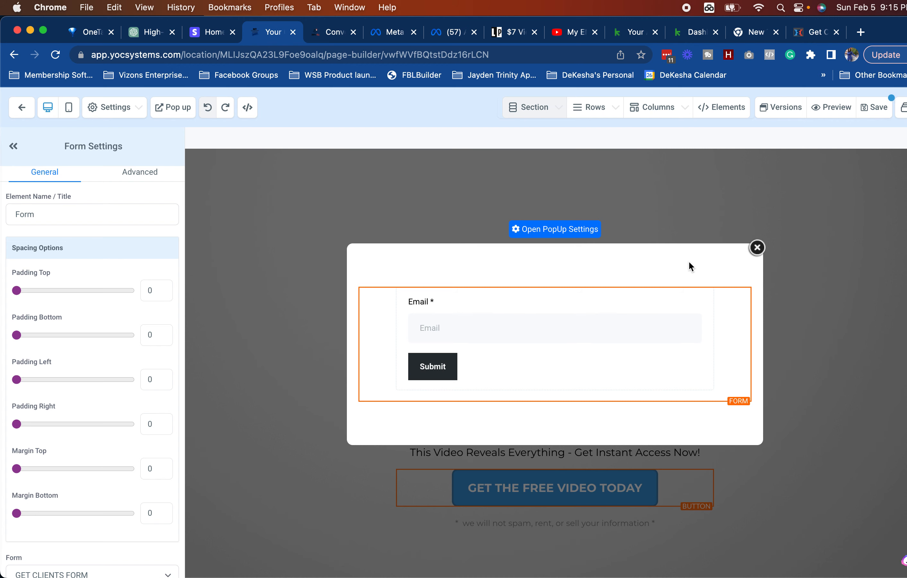
pyautogui.click(756, 249)
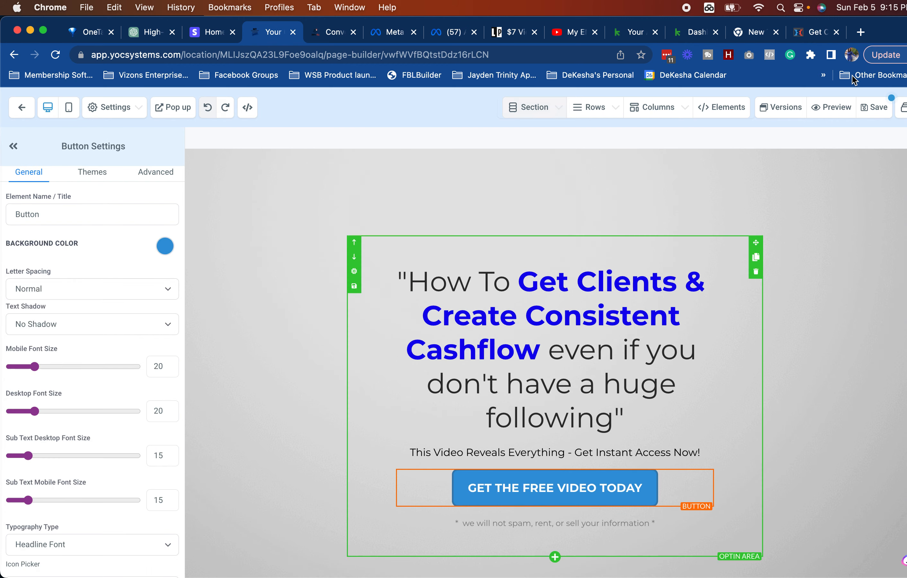
pyautogui.click(883, 108)
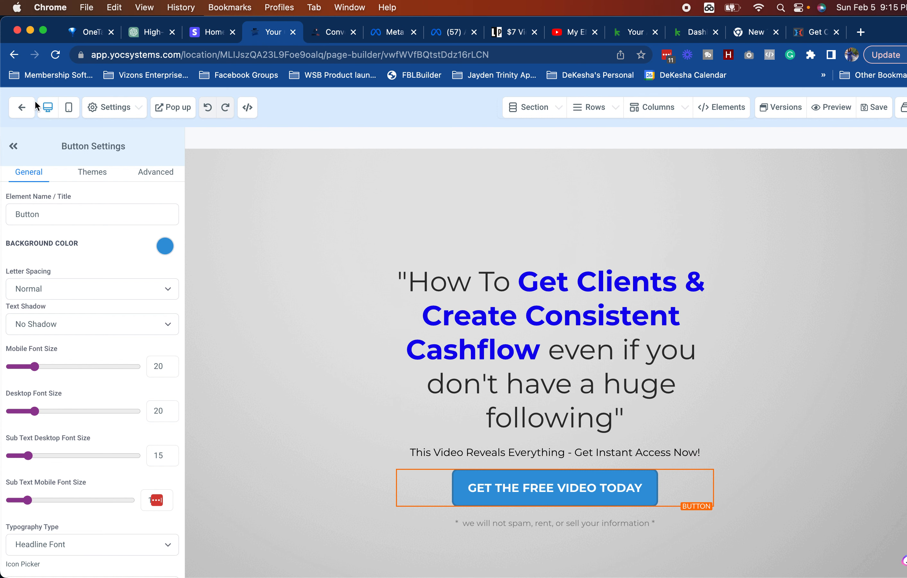
# Step: Copy the Get Clients Free Offer step's URL, then go to the Forms Builder list
pyautogui.click(21, 108)
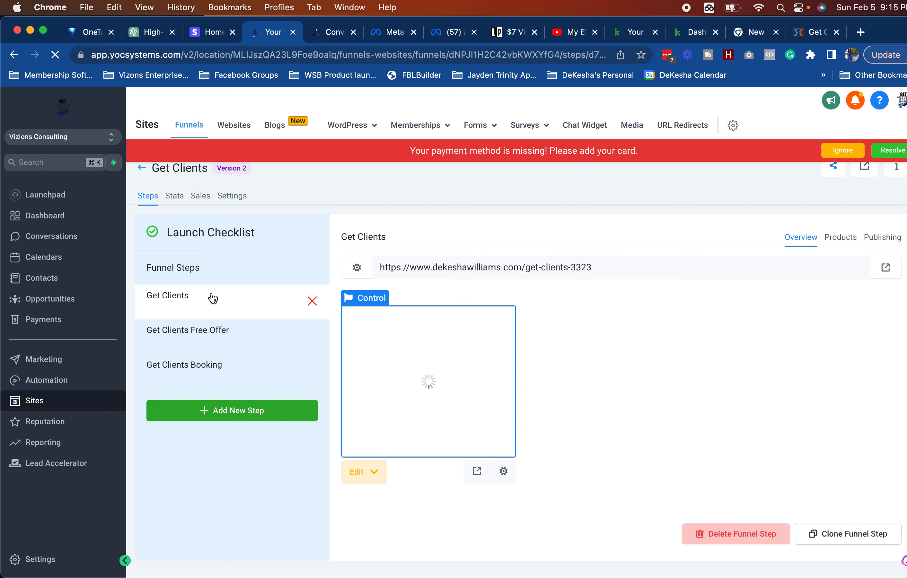
pyautogui.click(207, 343)
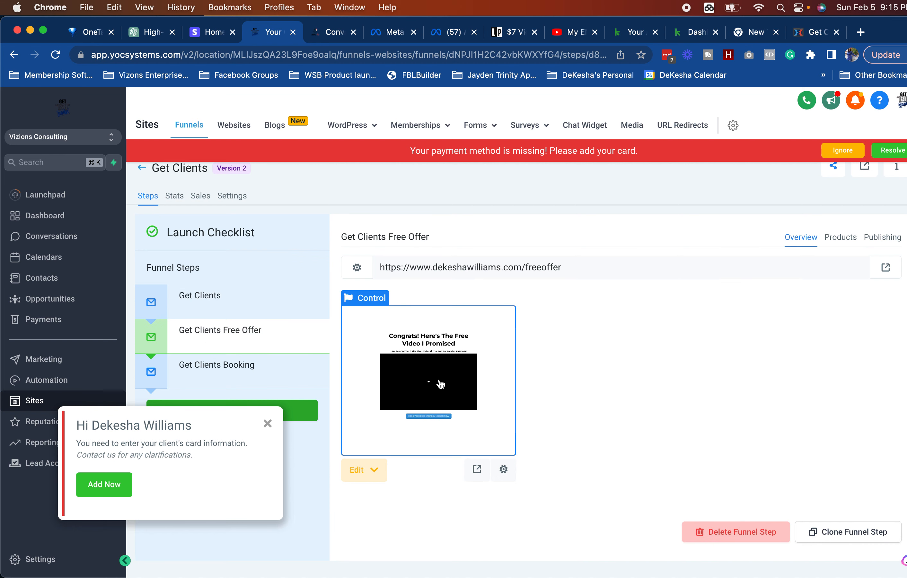
pyautogui.tripleClick(446, 267)
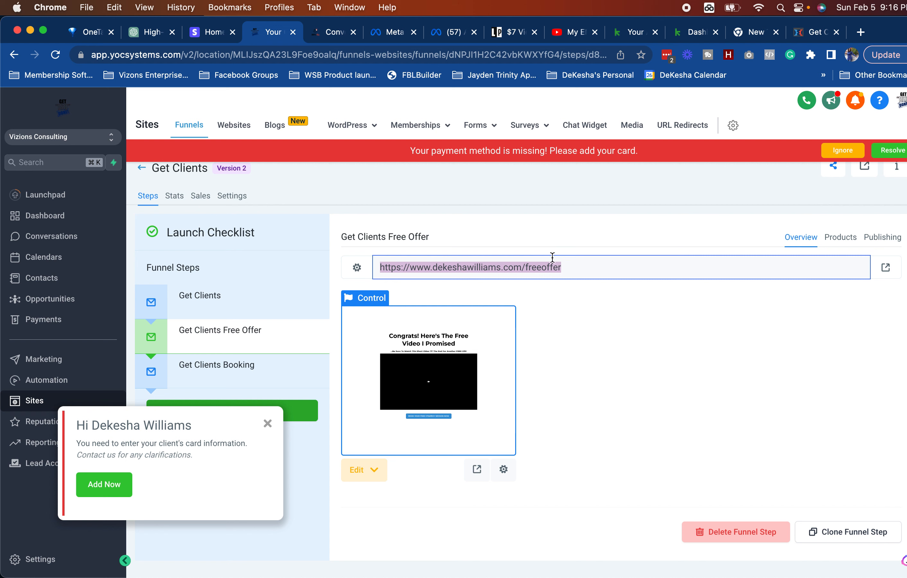
pyautogui.click(480, 129)
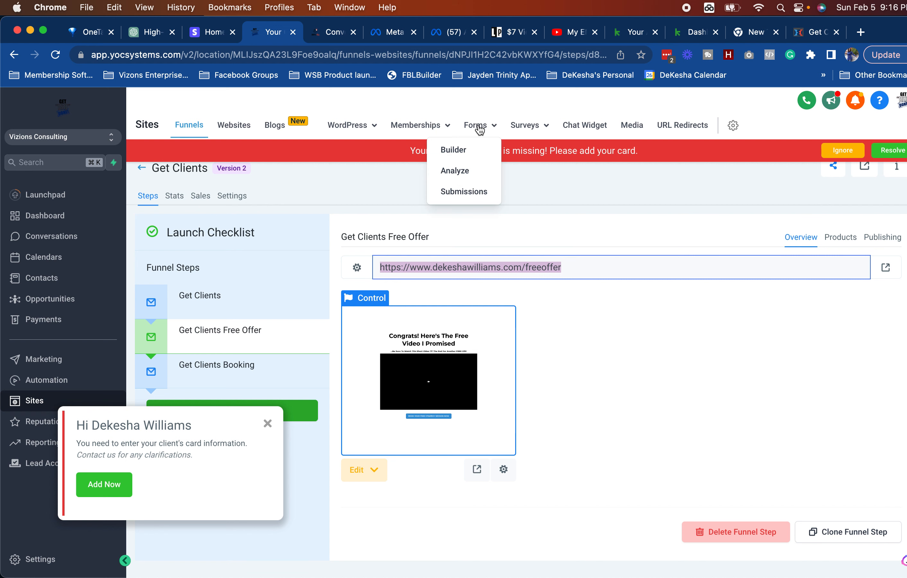
pyautogui.click(459, 150)
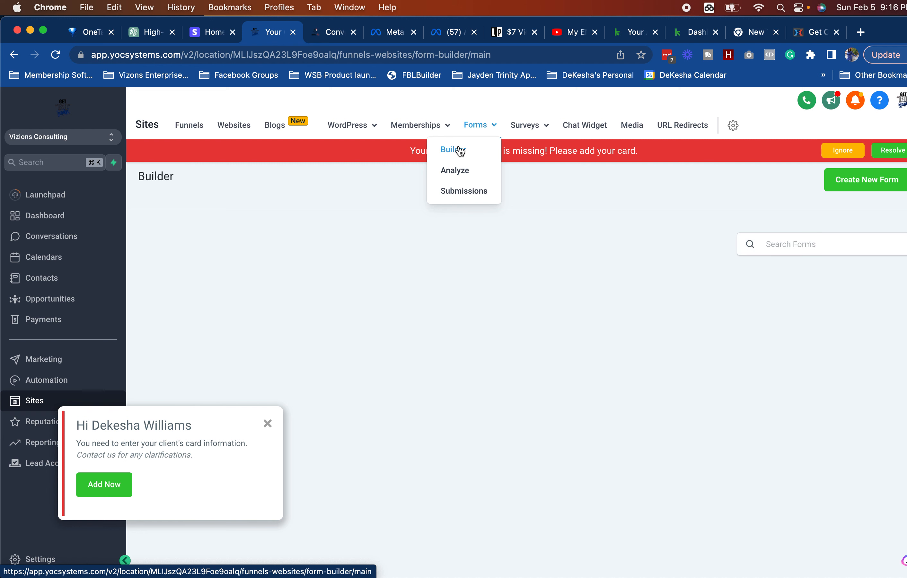
# Step: Paste the free offer page URL as GET CLIENTS FORM's On Submit redirect and save
pyautogui.click(267, 423)
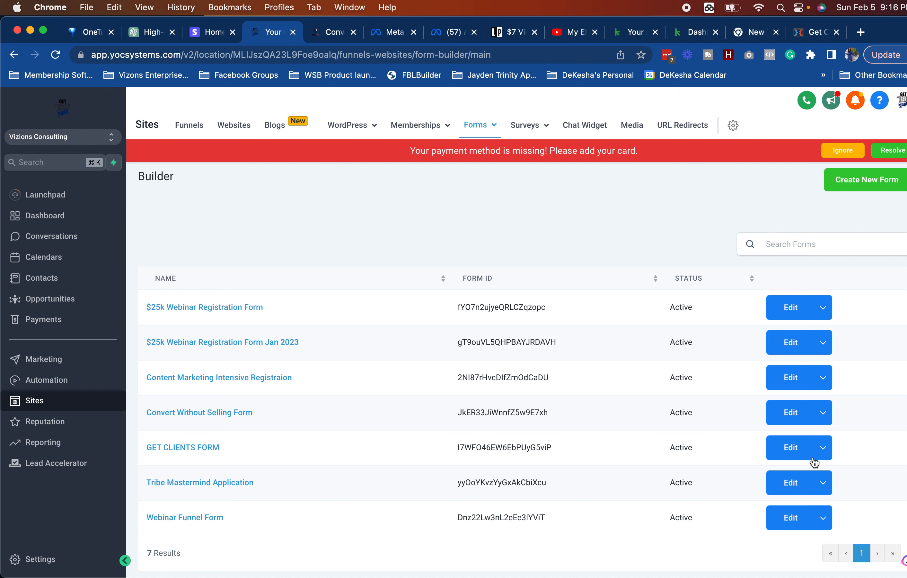
pyautogui.click(800, 454)
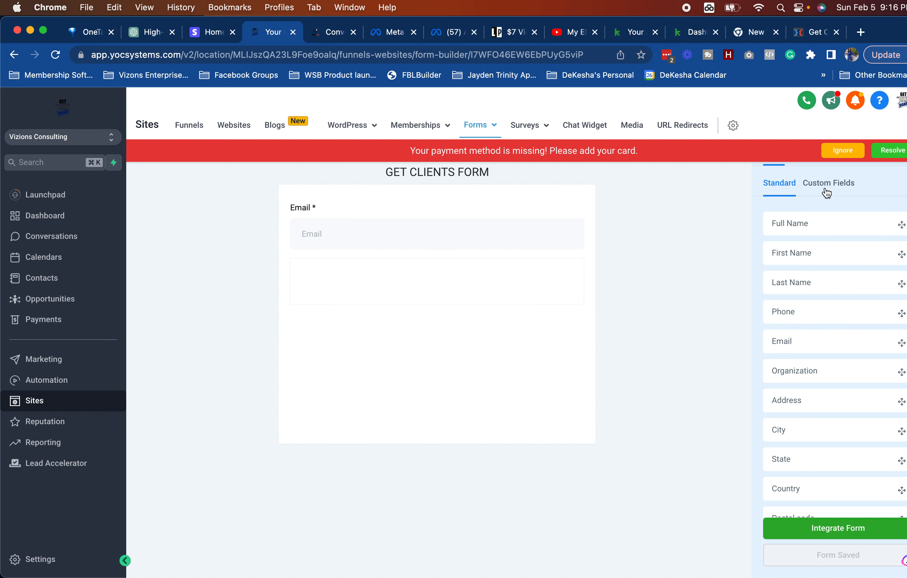
pyautogui.click(857, 157)
pyautogui.click(833, 151)
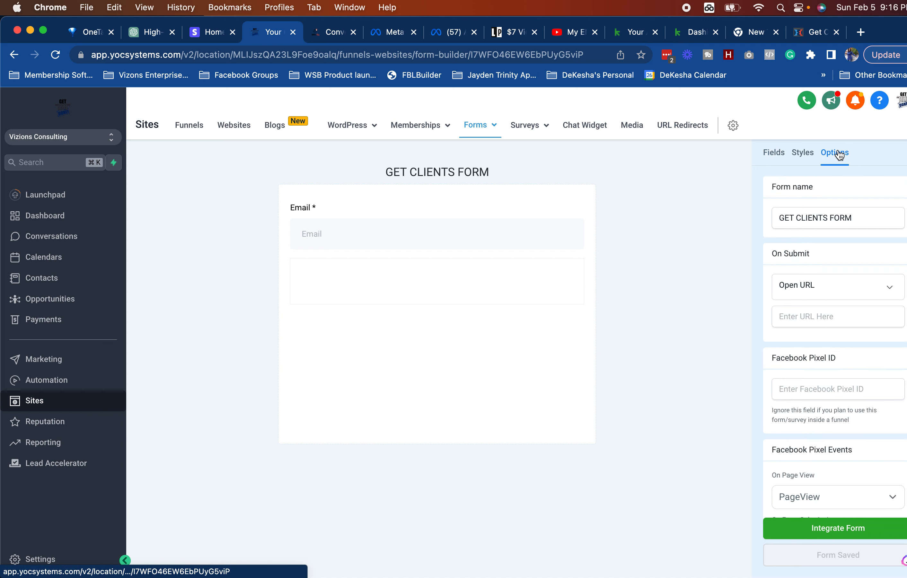
pyautogui.click(804, 316)
pyautogui.press('cmd+v')
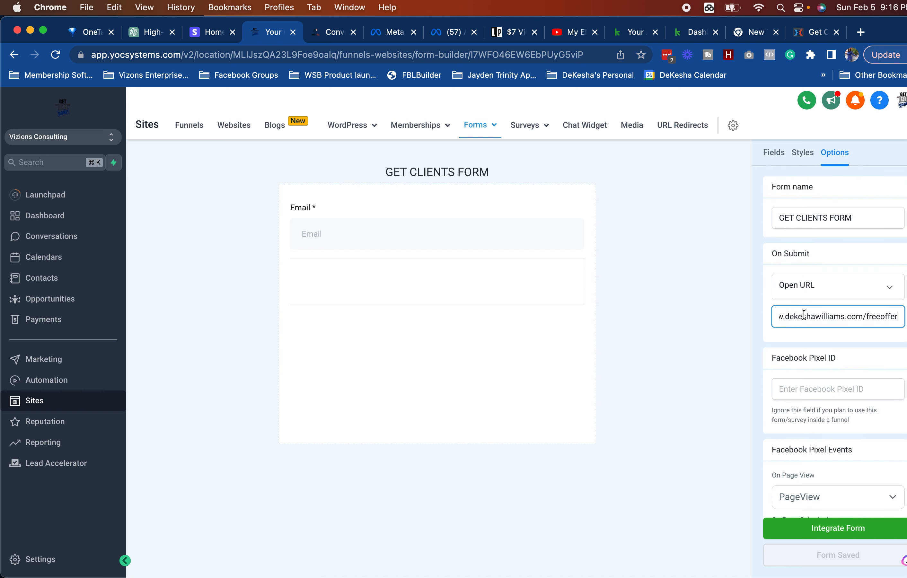
pyautogui.click(843, 561)
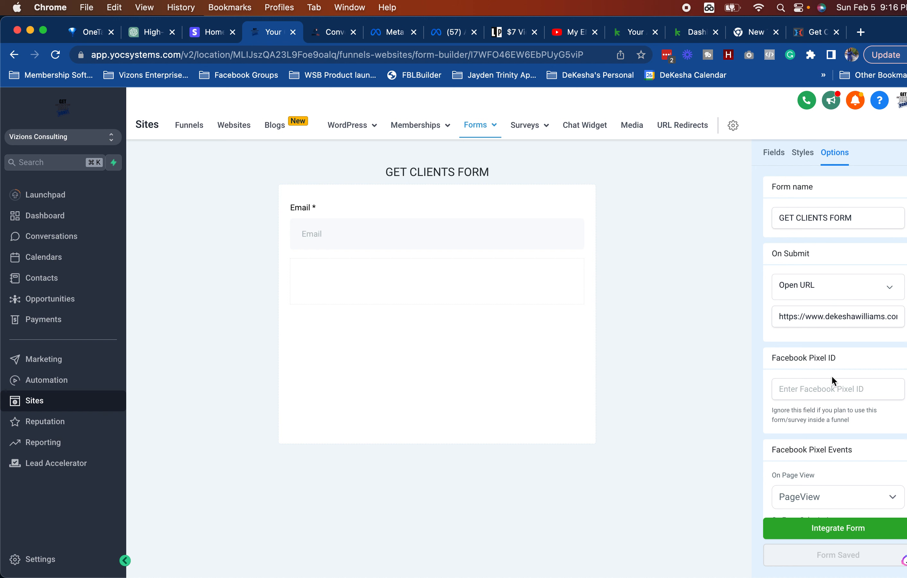
pyautogui.scroll(-3, 831, 381)
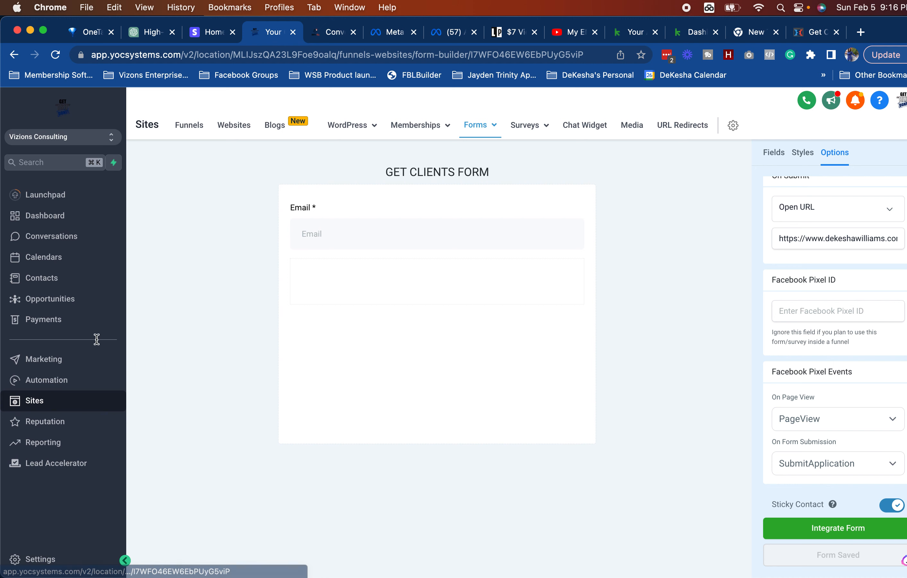
pyautogui.click(189, 125)
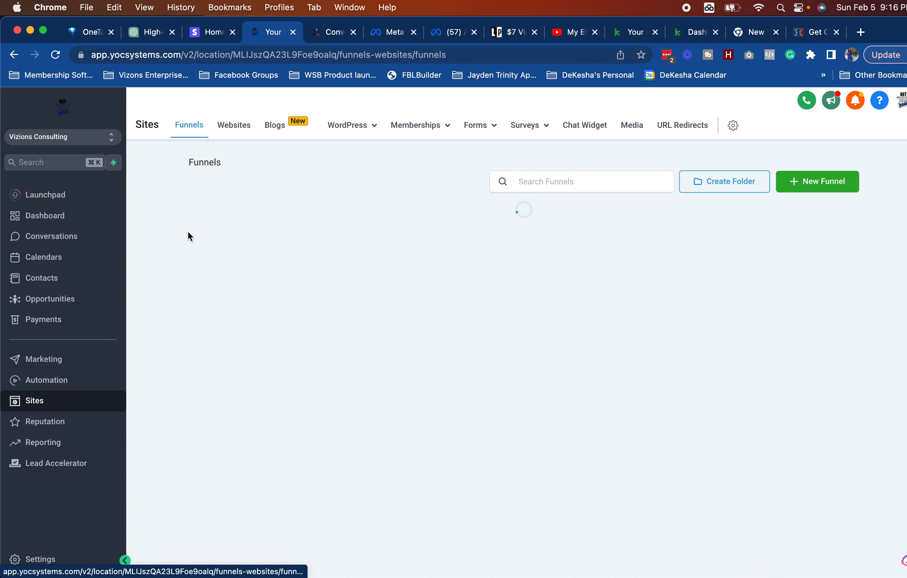
# Step: Preview the Get Clients opt-in page and submit a test email through its popup
pyautogui.click(225, 241)
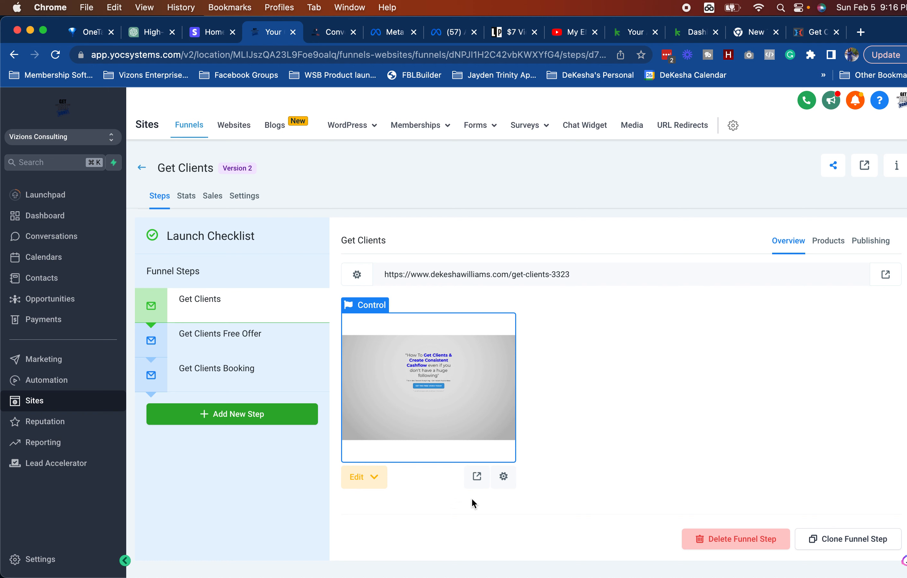
pyautogui.click(477, 477)
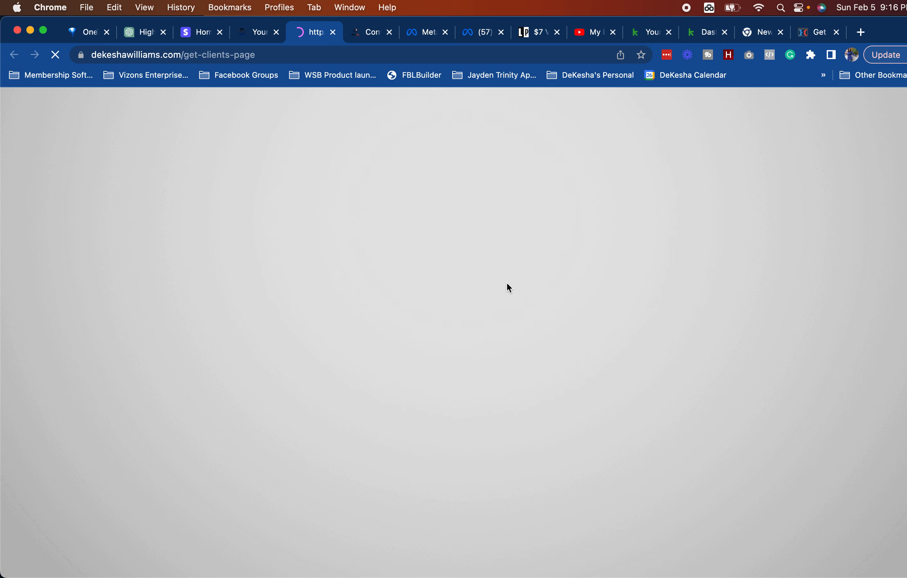
pyautogui.click(455, 427)
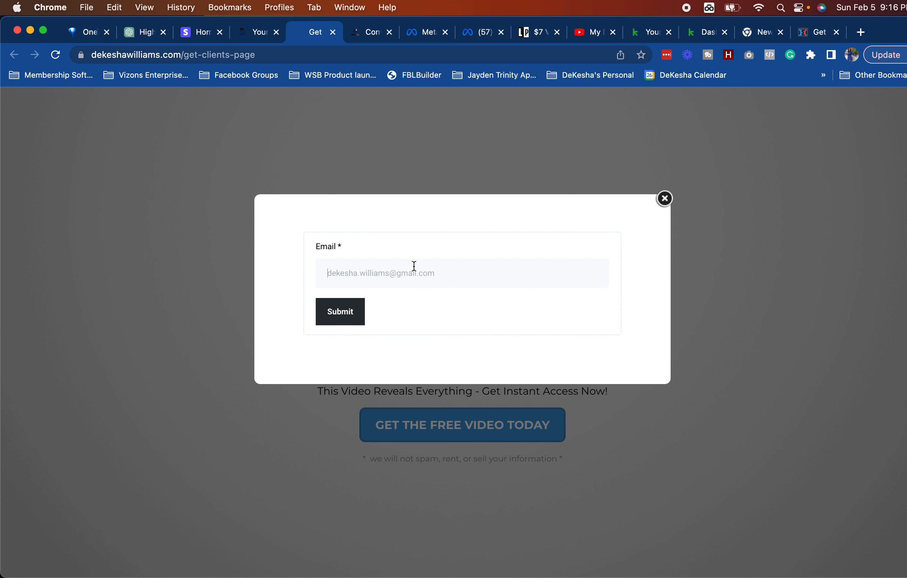
pyautogui.write('INFO')
pyautogui.hotkey('alt', 'shift', 'Right')
pyautogui.hotkey('alt', 'shift', 'Right')
pyautogui.hotkey('alt', 'shift', 'Right')
pyautogui.hotkey('alt', 'shift', 'Right')
pyautogui.click(342, 320)
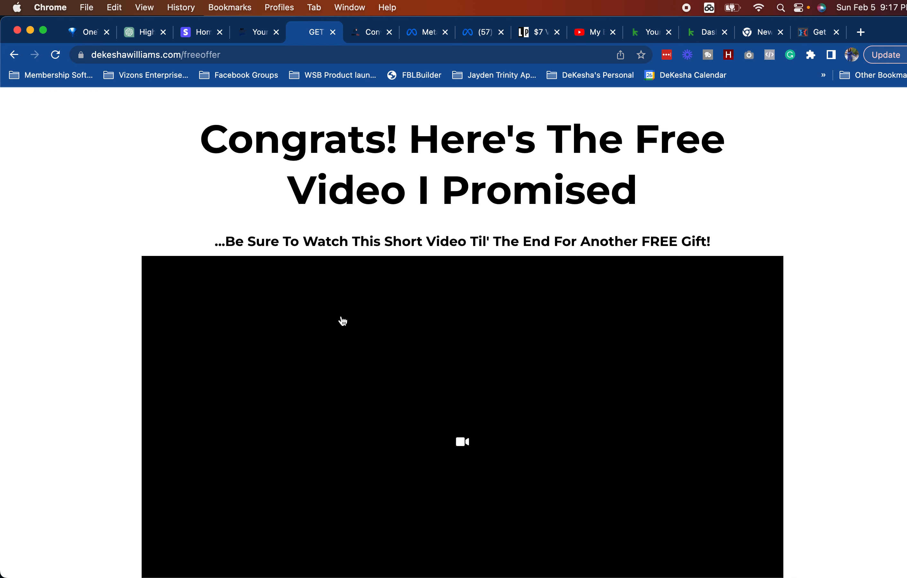
# Step: Check that the free offer page appears, then return to the funnel tab
pyautogui.scroll(-5, 343, 320)
pyautogui.scroll(4, 343, 319)
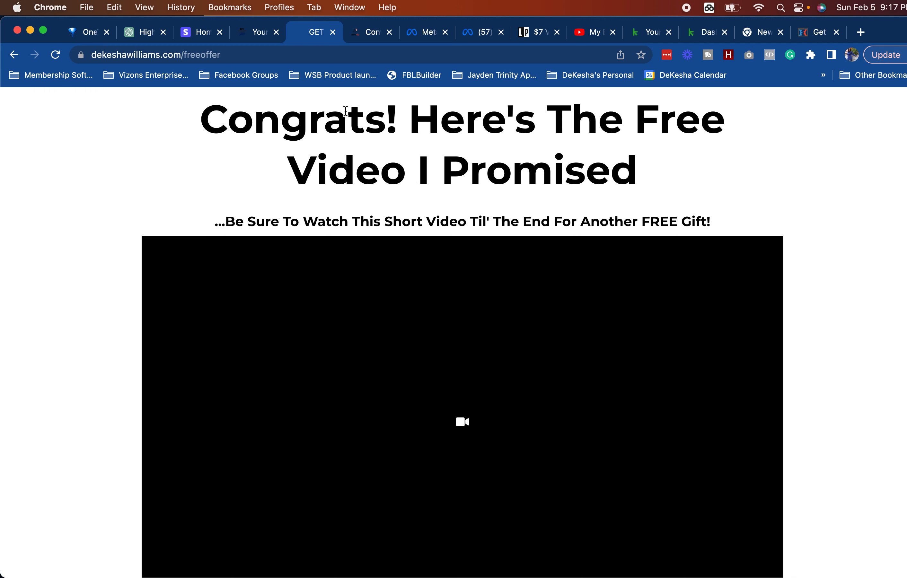
pyautogui.scroll(-6, 437, 202)
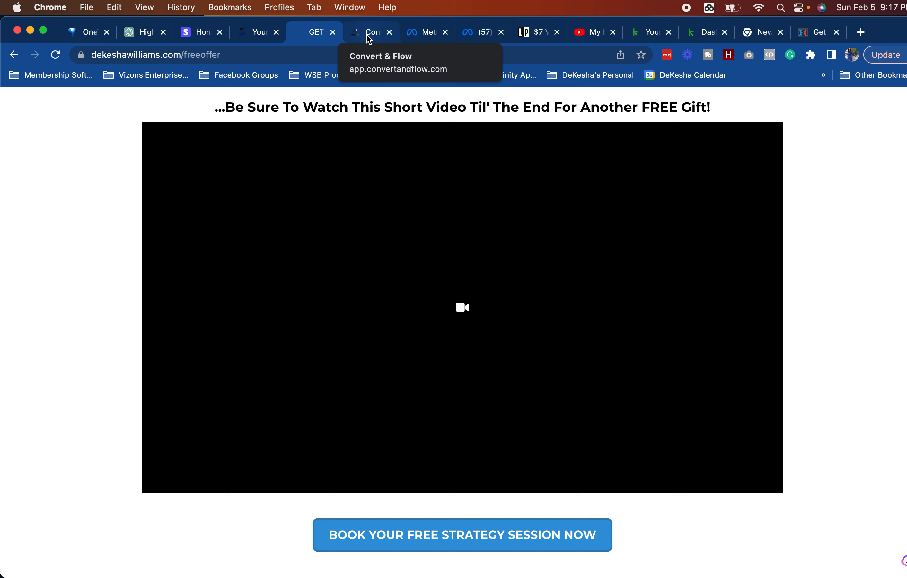
pyautogui.click(257, 32)
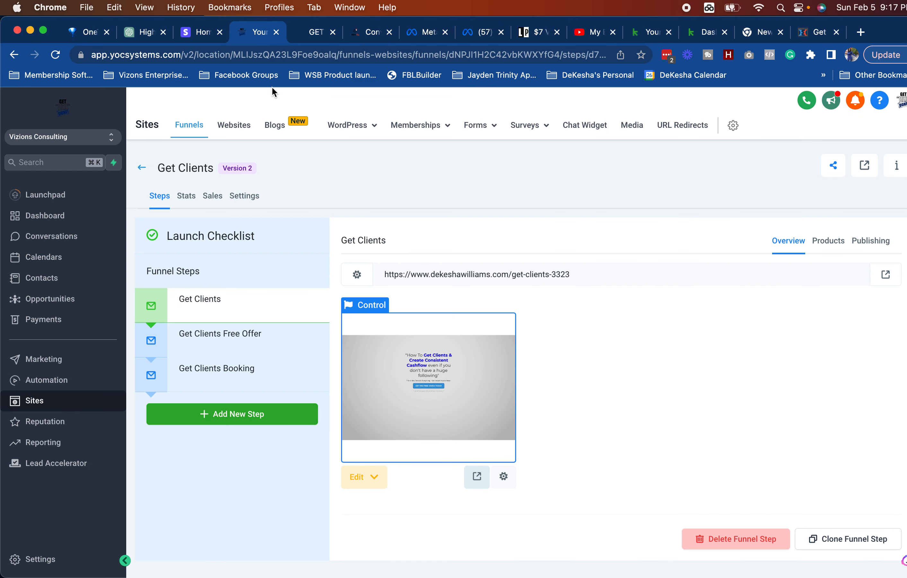
# Step: Create a new Round Robin Booking calendar from Calendar Settings
pyautogui.click(230, 334)
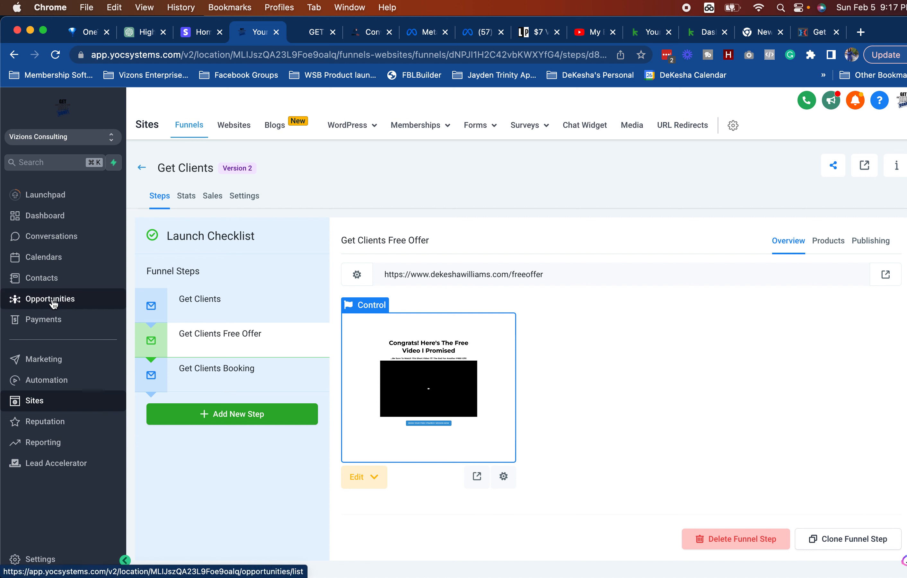
pyautogui.click(46, 257)
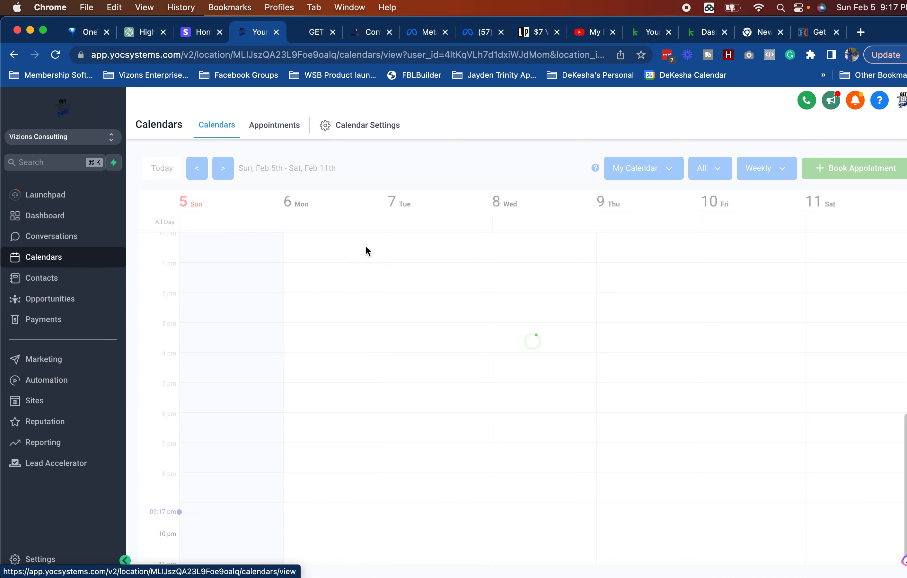
pyautogui.click(365, 129)
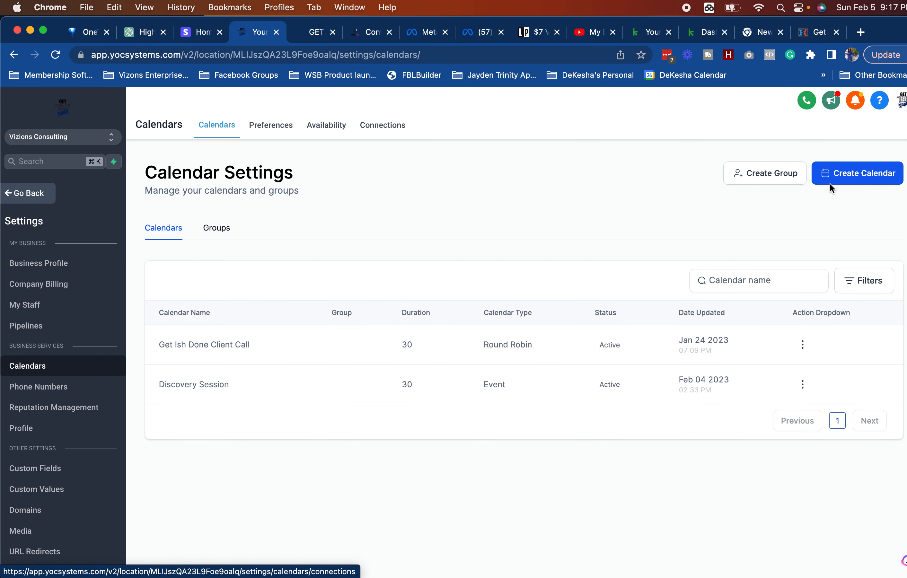
pyautogui.click(861, 178)
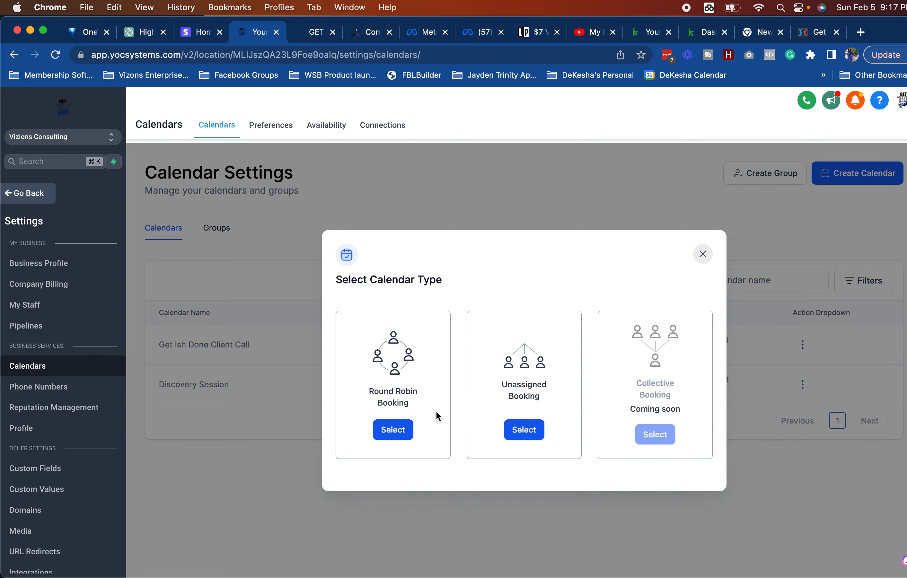
pyautogui.click(410, 430)
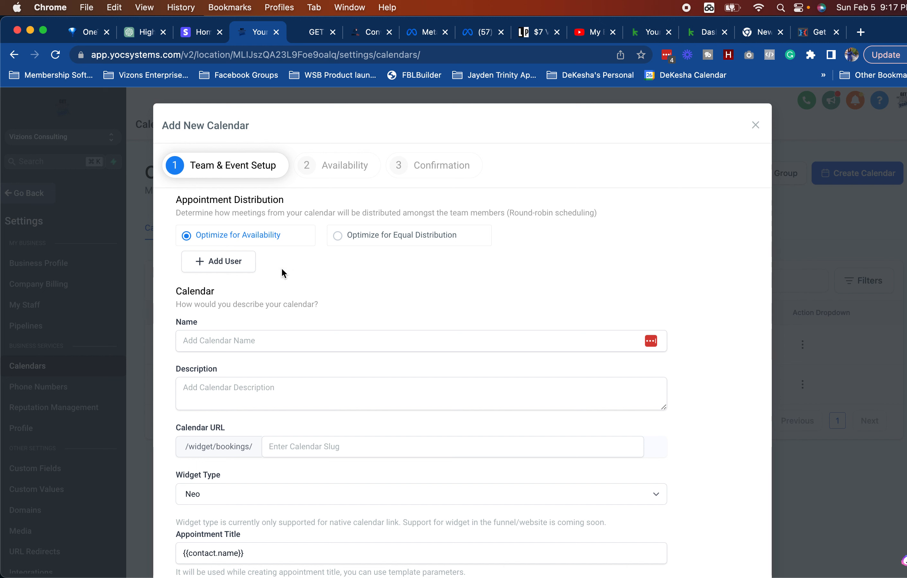
pyautogui.click(245, 335)
# Step: Name the calendar 'Get Clients Strategy Session', reuse it as description, and set URL slug getclients
pyautogui.write('Get ')
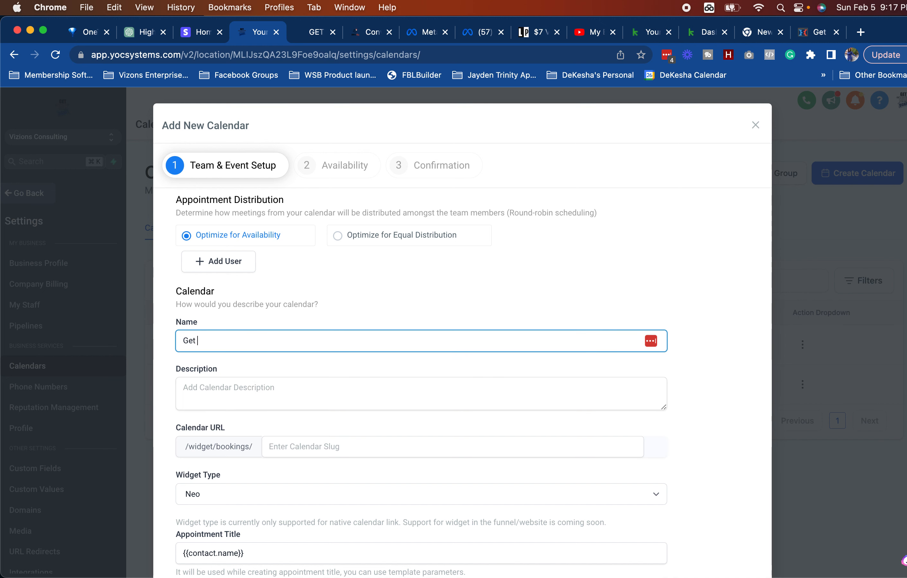
pyautogui.write('Clients Strategy Session')
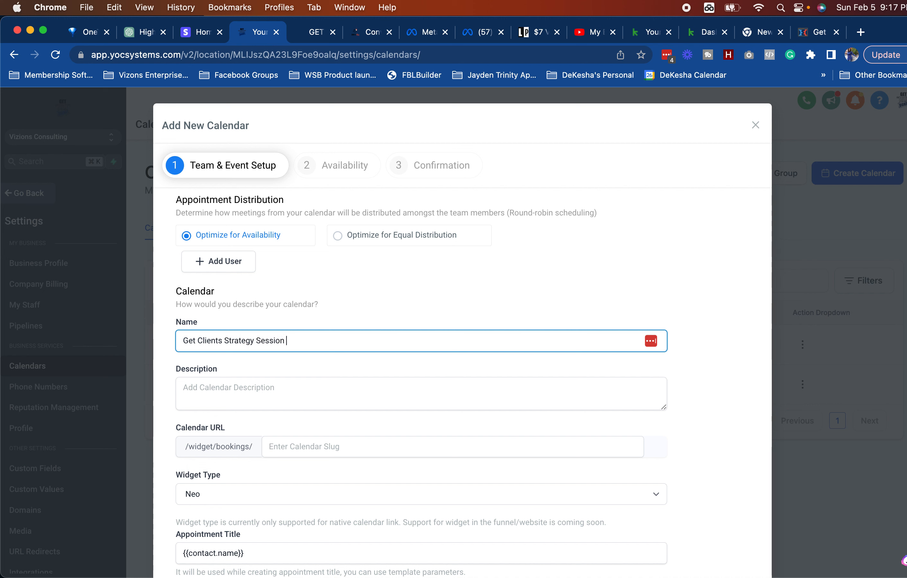
pyautogui.tripleClick(201, 340)
pyautogui.press('super+c')
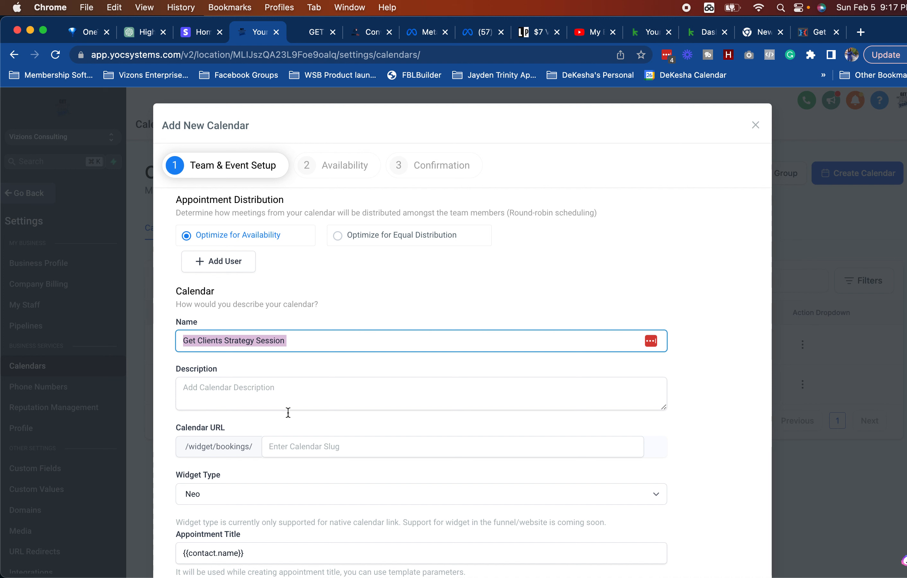
pyautogui.click(241, 387)
pyautogui.press('super+v')
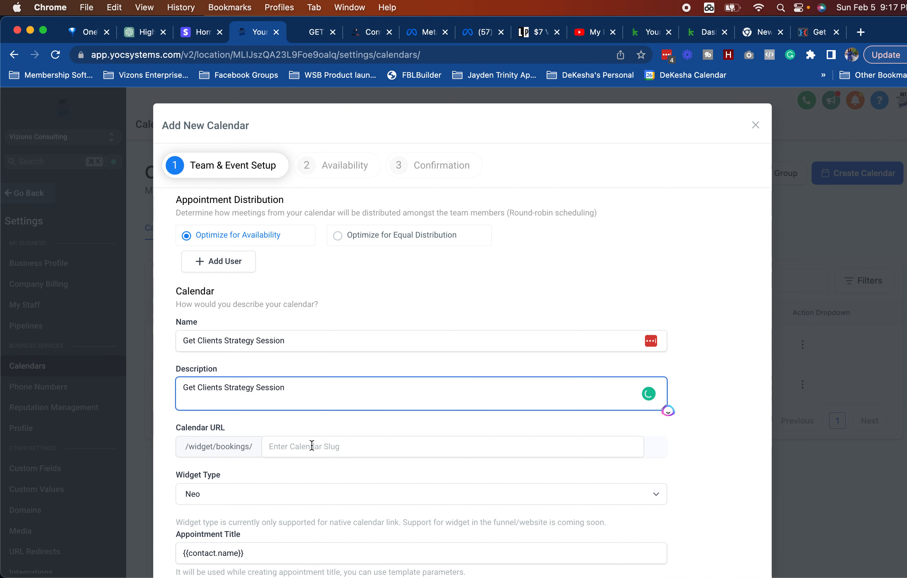
pyautogui.click(301, 446)
pyautogui.write('g')
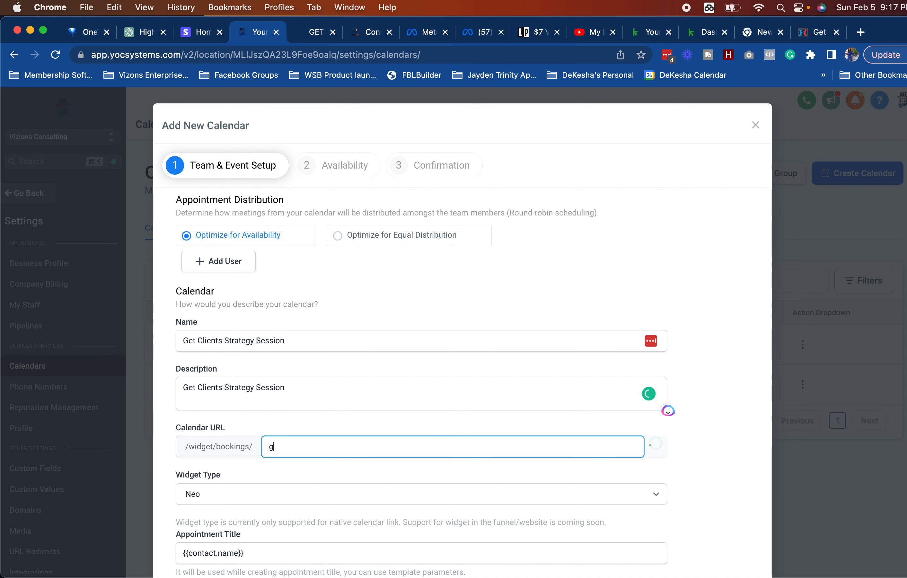
pyautogui.write('etcleints')
pyautogui.press('BackSpace')
pyautogui.press('BackSpace')
pyautogui.press('BackSpace')
pyautogui.write('ients')
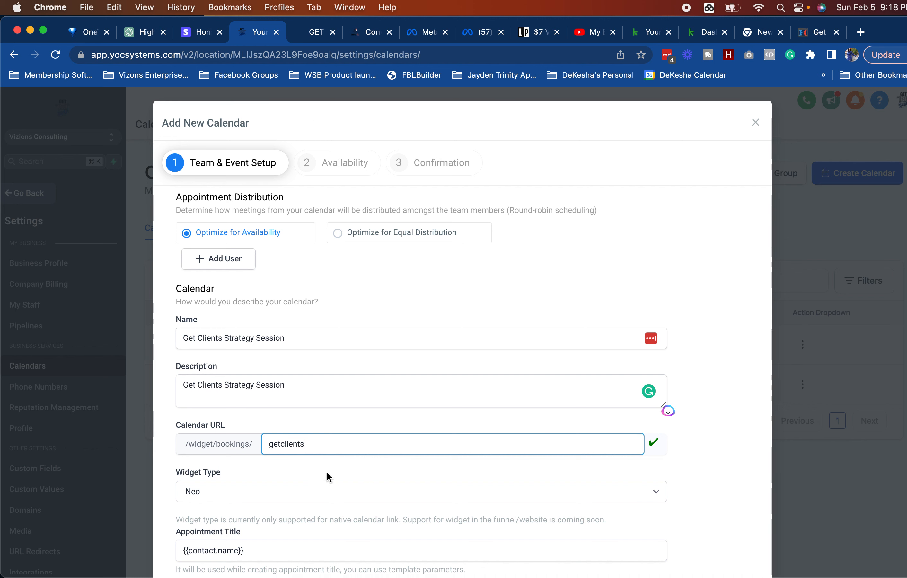
pyautogui.scroll(-3, 329, 476)
# Step: Enter the Get Clients Strategy appointment title and pick the Banana event colour
pyautogui.click(313, 430)
pyautogui.write('G')
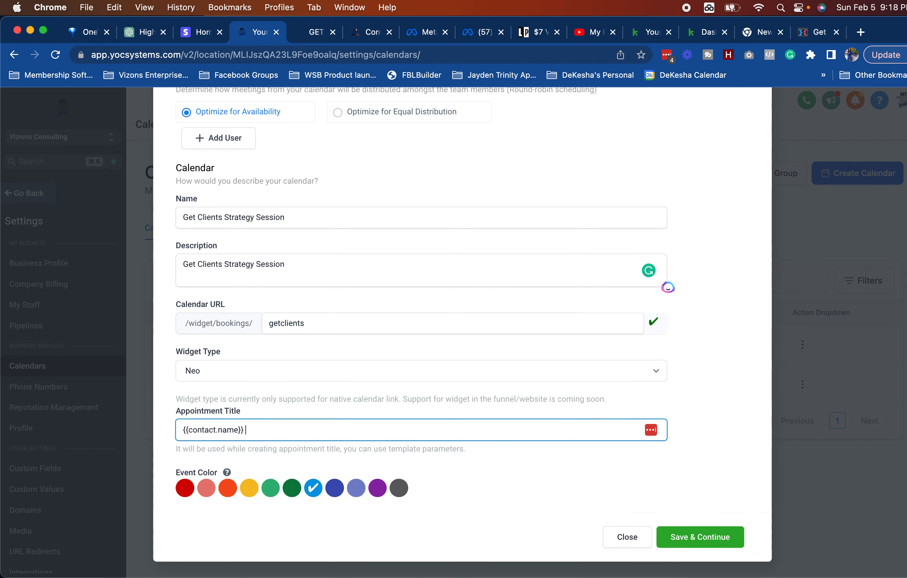
pyautogui.write('et Cl')
pyautogui.write('ietns ')
pyautogui.write('STrate')
pyautogui.press('BackSpace')
pyautogui.press('BackSpace')
pyautogui.press('BackSpace')
pyautogui.press('BackSpace')
pyautogui.press('BackSpace')
pyautogui.press('BackSpace')
pyautogui.write('nts STrategy')
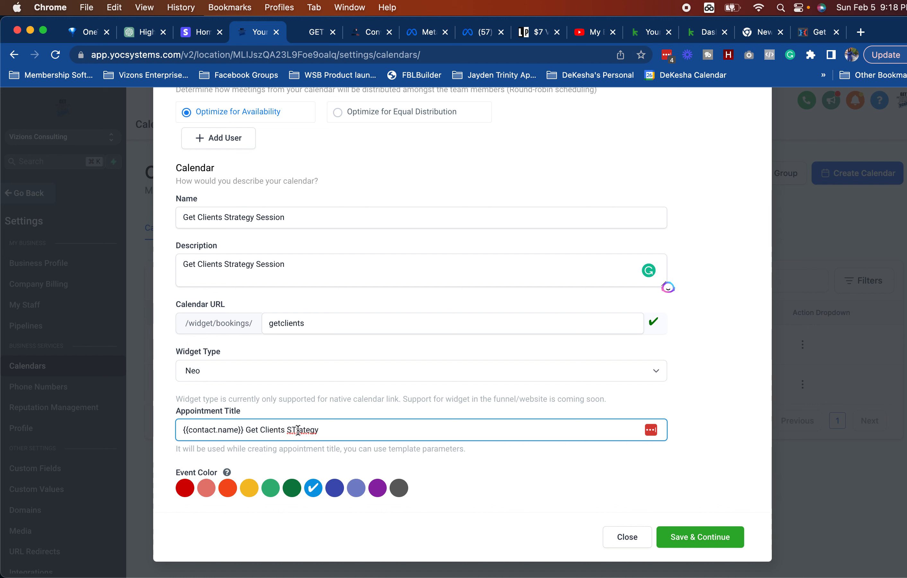
pyautogui.press('BackSpace')
pyautogui.press('BackSpace')
pyautogui.write('tr')
pyautogui.click(290, 489)
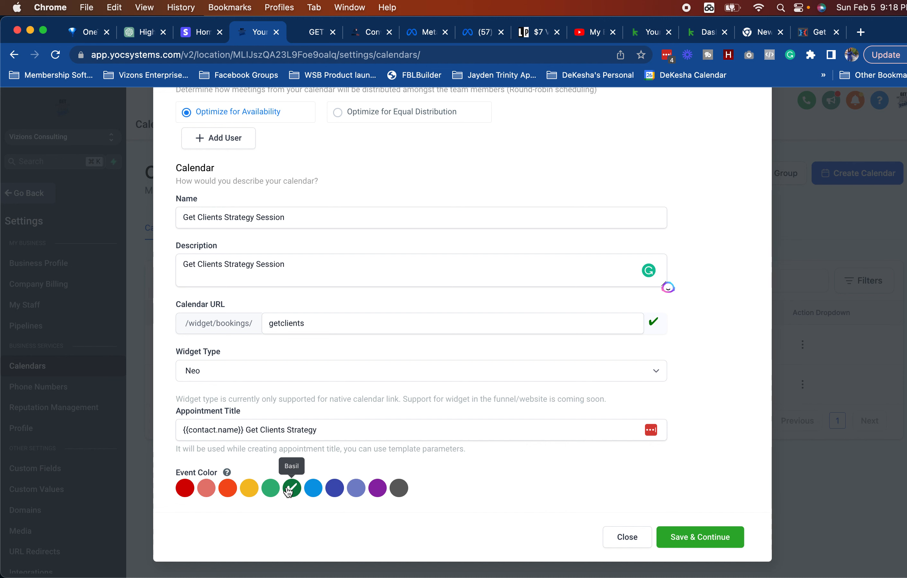
pyautogui.click(249, 488)
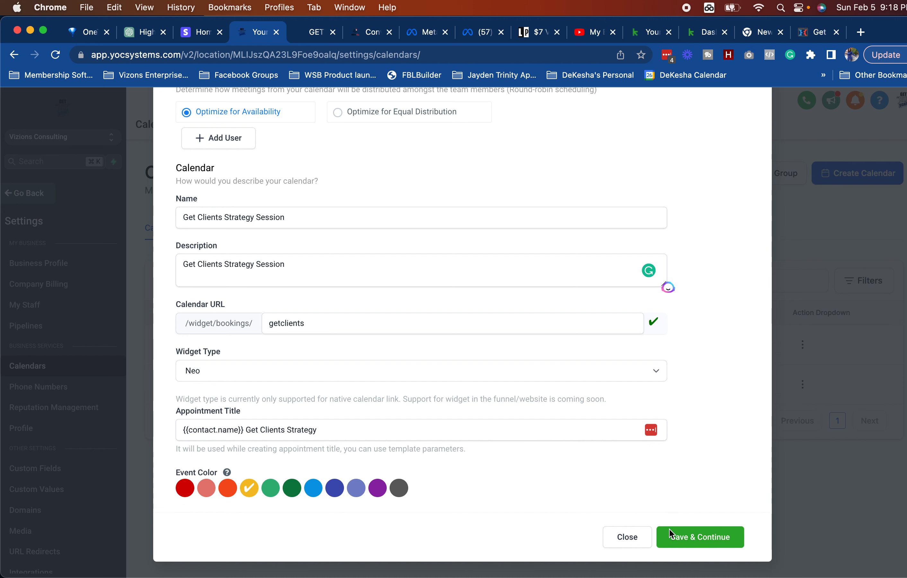
pyautogui.click(696, 546)
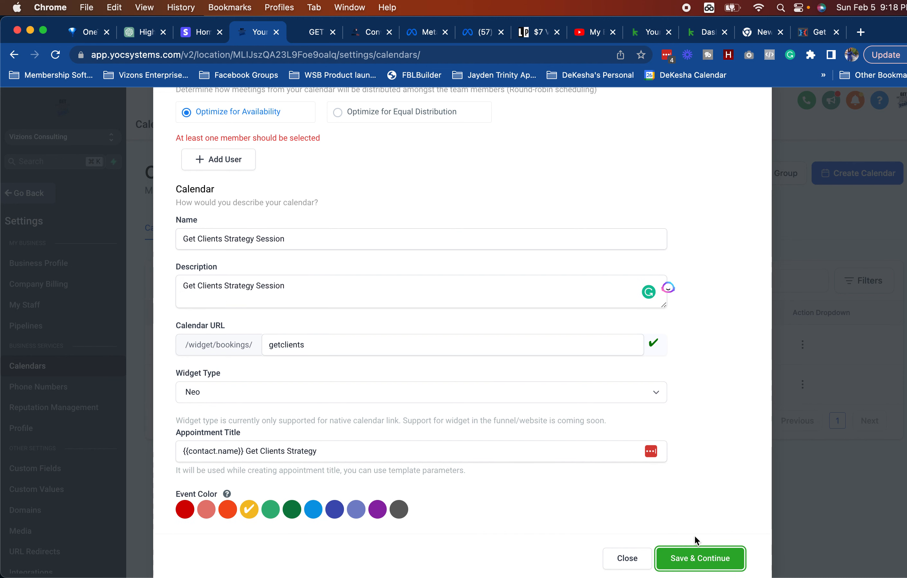
# Step: Assign a team member at Medium Priority with Zoom as their meeting location
pyautogui.scroll(5, 482, 375)
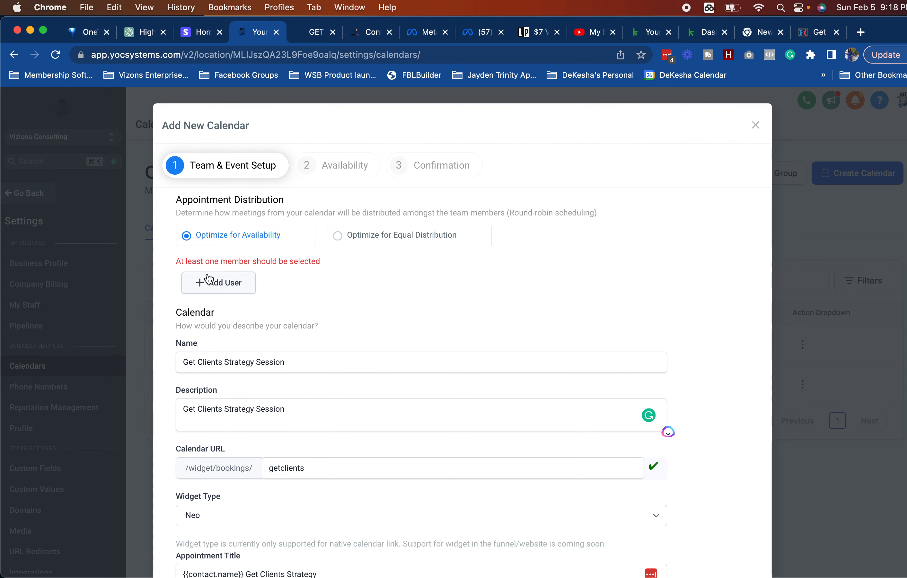
pyautogui.click(215, 282)
pyautogui.click(253, 270)
pyautogui.click(235, 303)
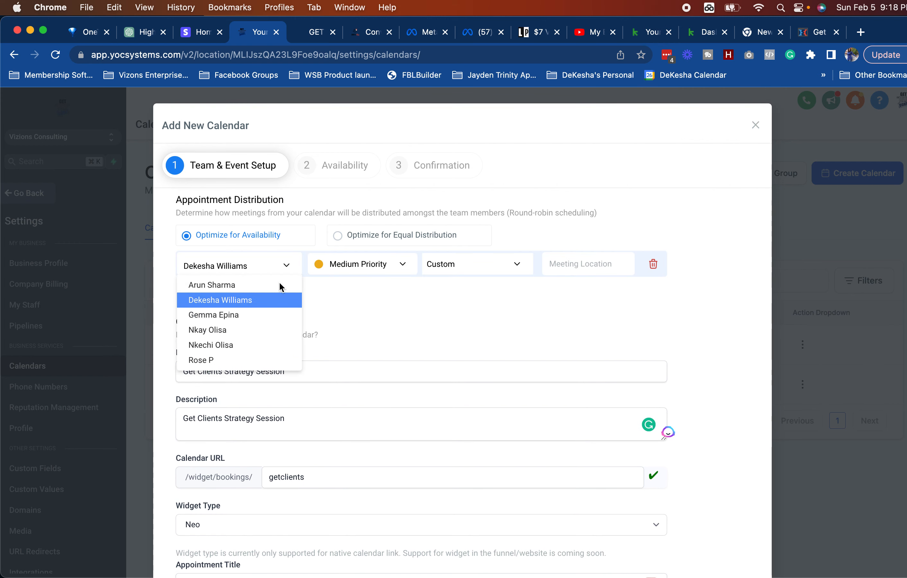
pyautogui.click(339, 271)
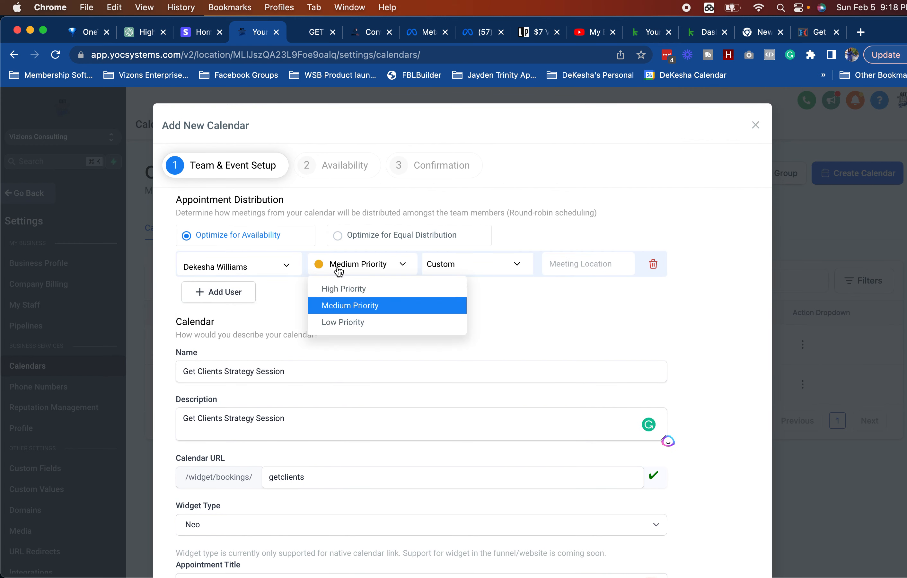
pyautogui.click(372, 310)
pyautogui.click(459, 274)
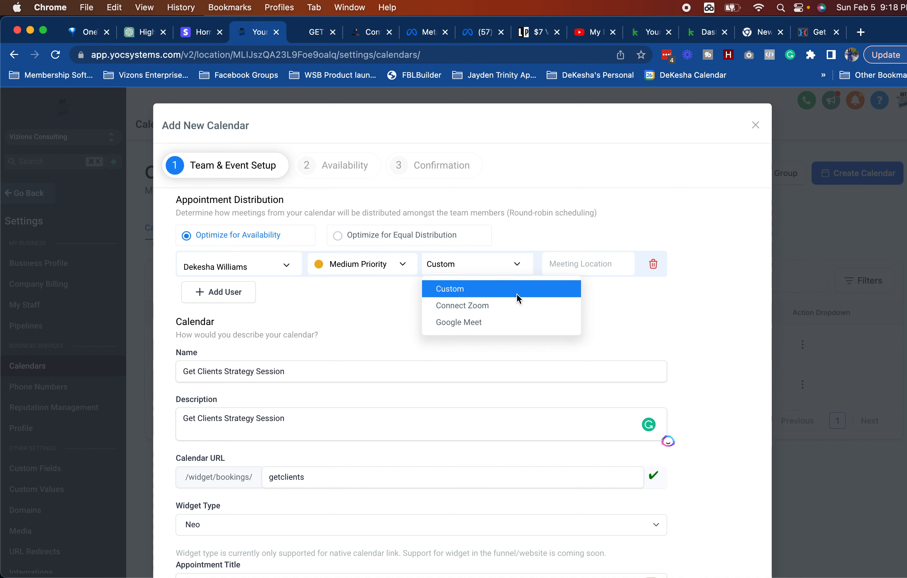
pyautogui.click(504, 305)
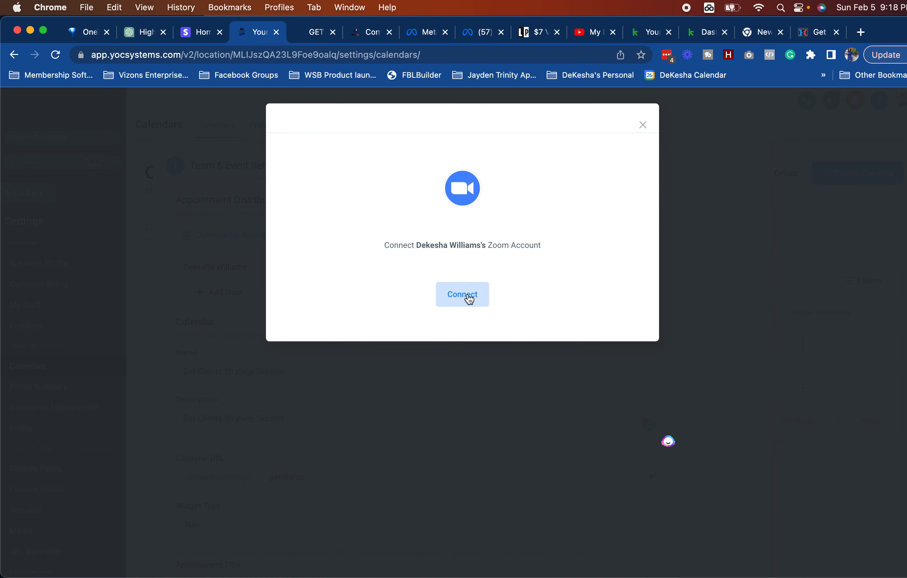
pyautogui.click(470, 298)
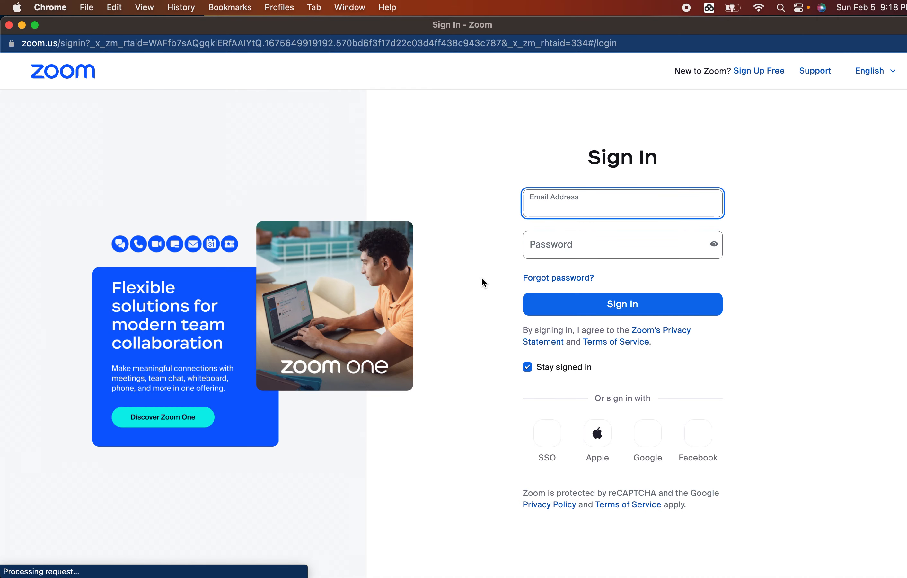
pyautogui.click(566, 205)
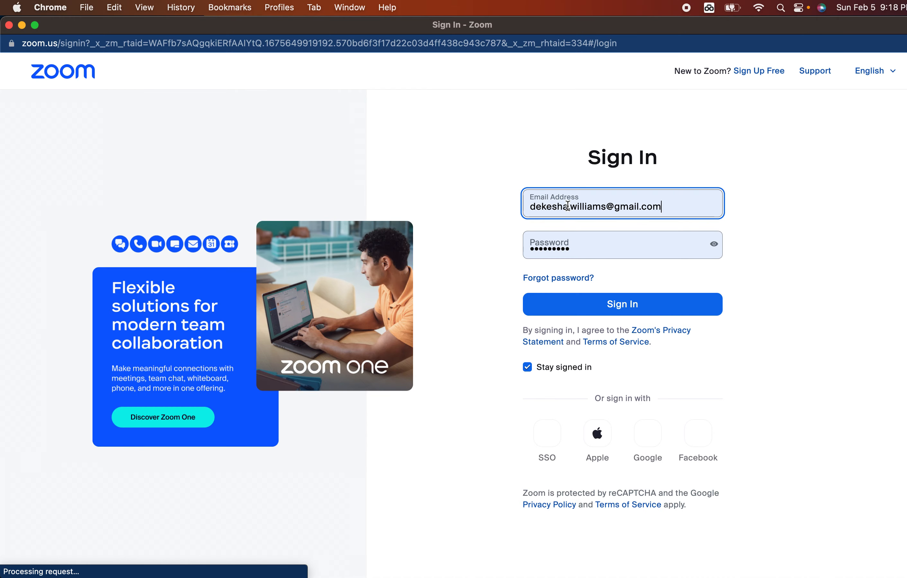
pyautogui.click(568, 247)
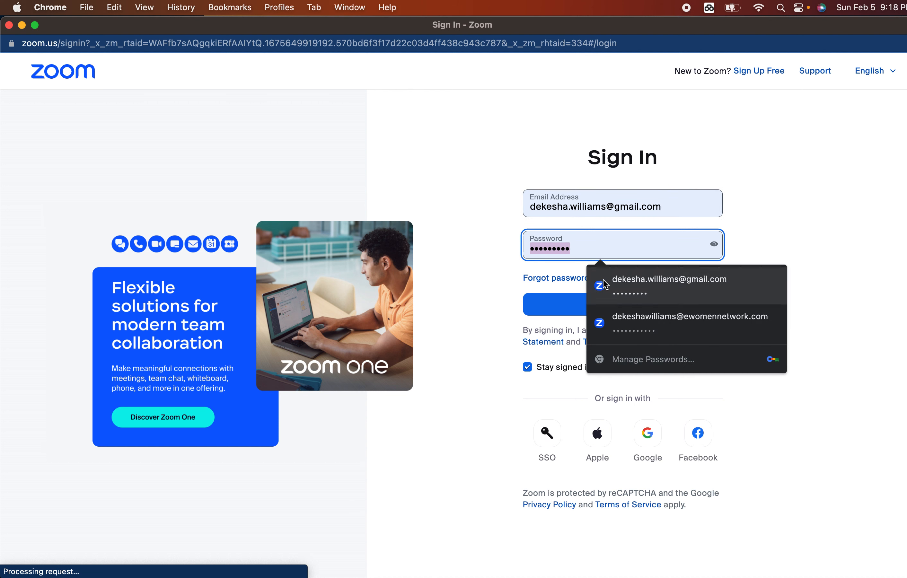
pyautogui.click(605, 282)
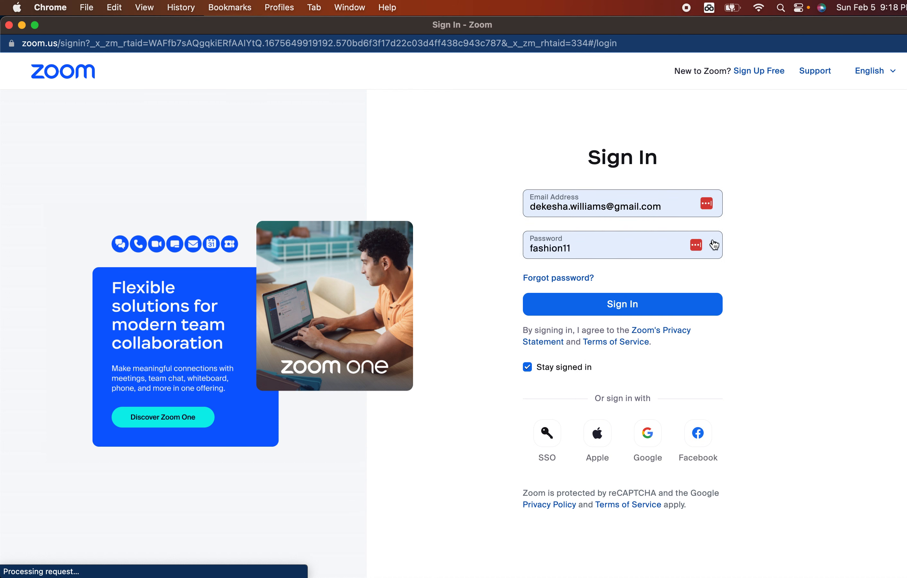
pyautogui.doubleClick(627, 244)
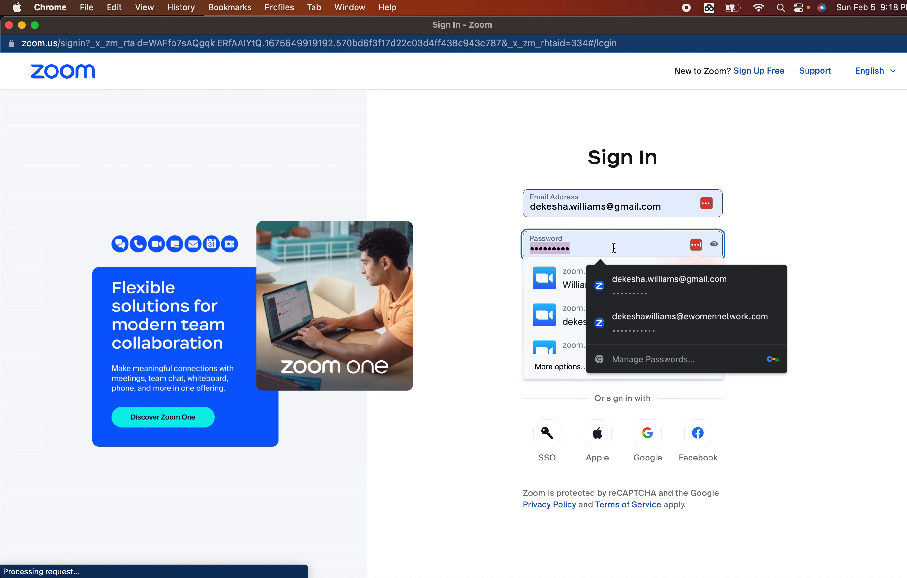
pyautogui.write('•••••••••••')
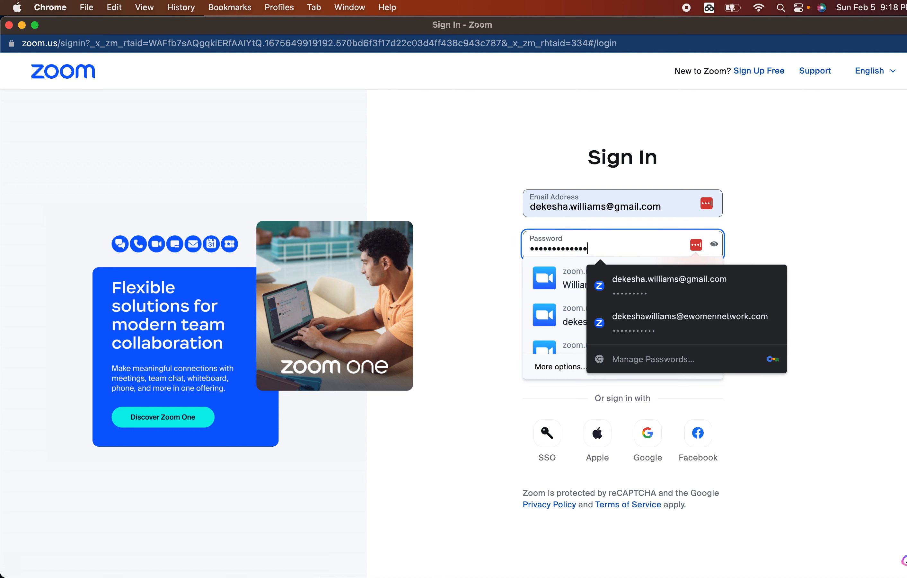
pyautogui.click(799, 199)
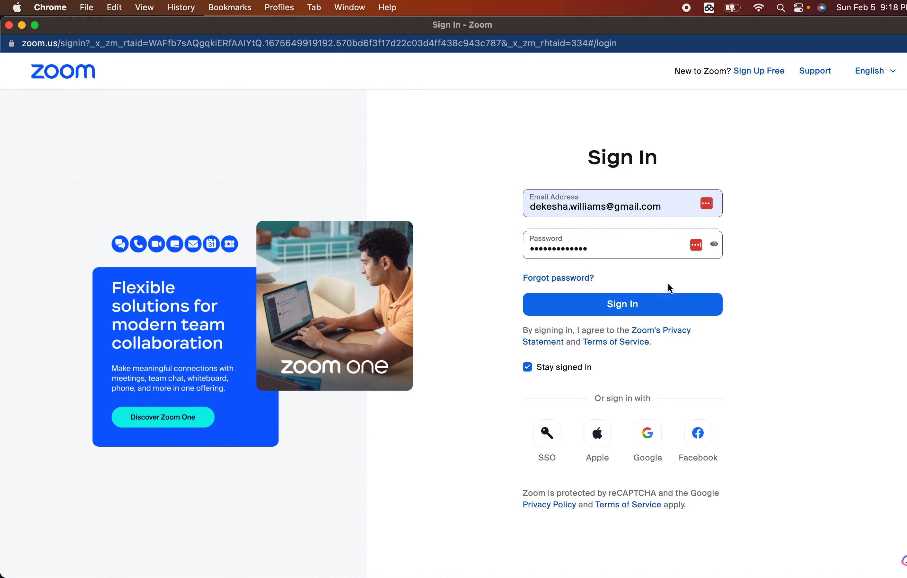
pyautogui.click(635, 313)
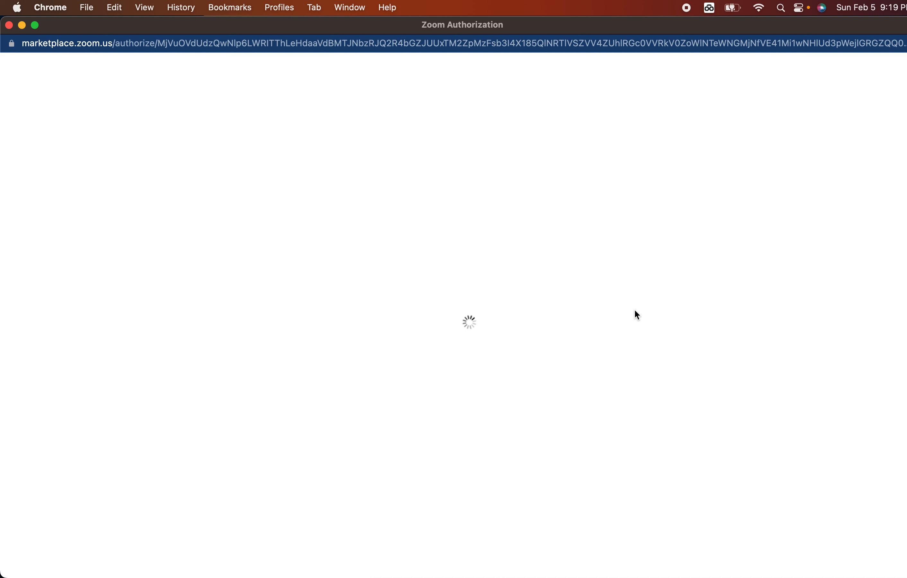
pyautogui.click(280, 509)
pyautogui.click(437, 568)
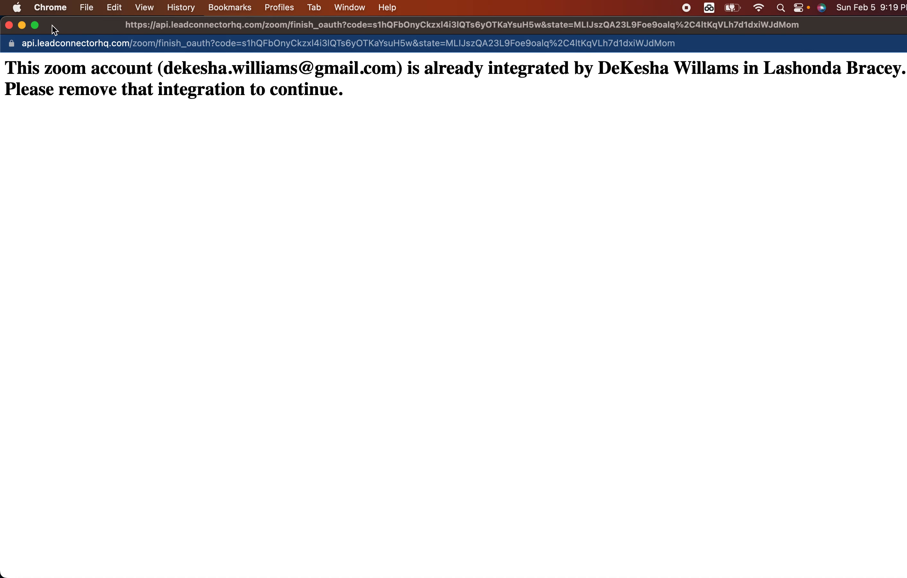
pyautogui.click(9, 25)
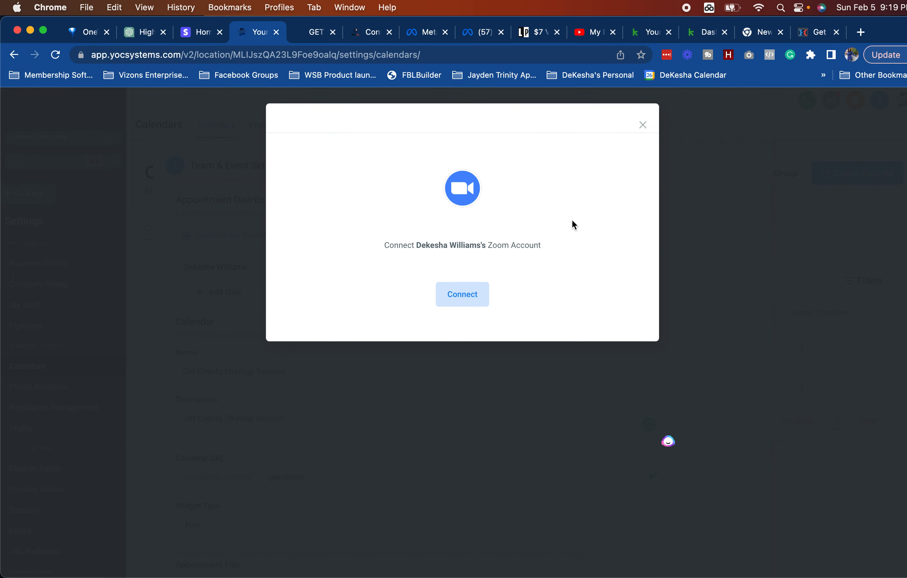
# Step: Dismiss the Zoom connection prompt and save the team and event setup
pyautogui.click(640, 125)
pyautogui.scroll(-5, 483, 335)
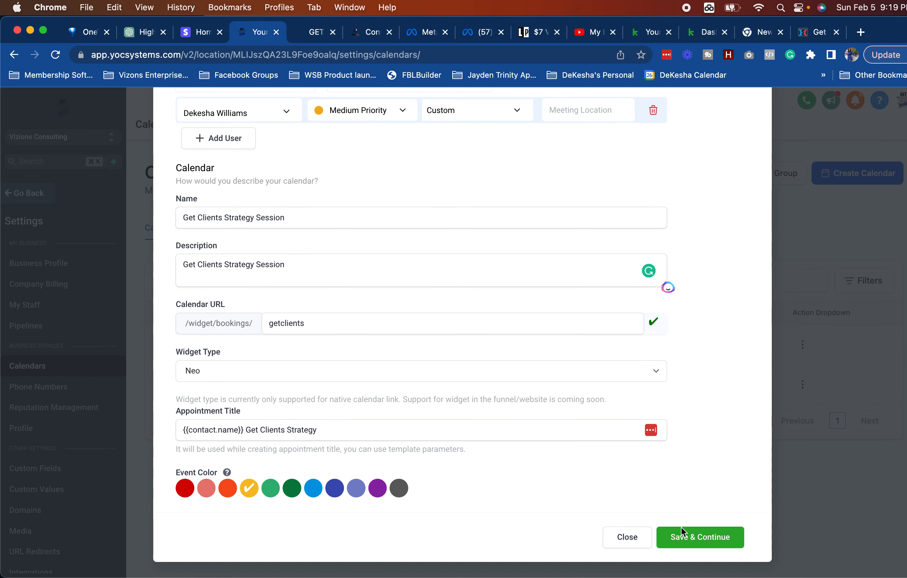
pyautogui.click(685, 535)
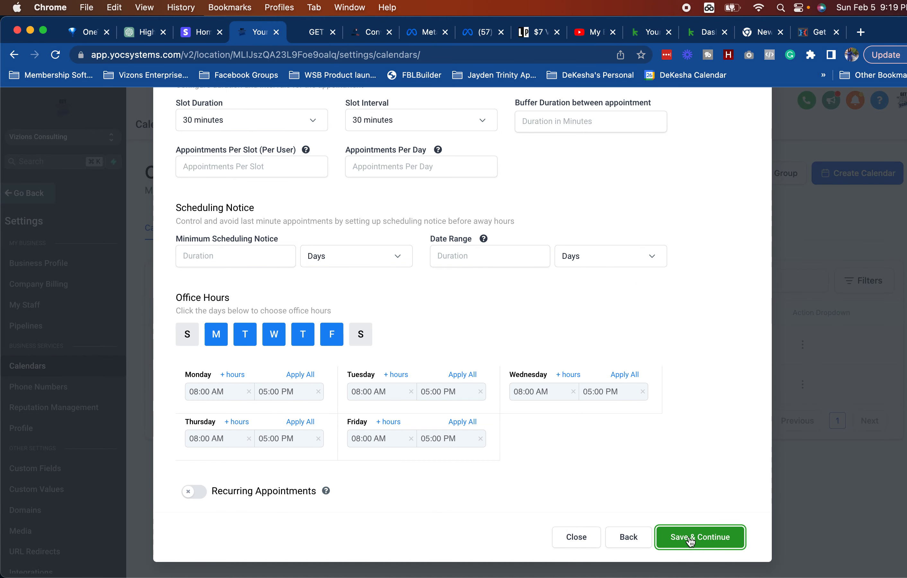
pyautogui.scroll(5, 637, 320)
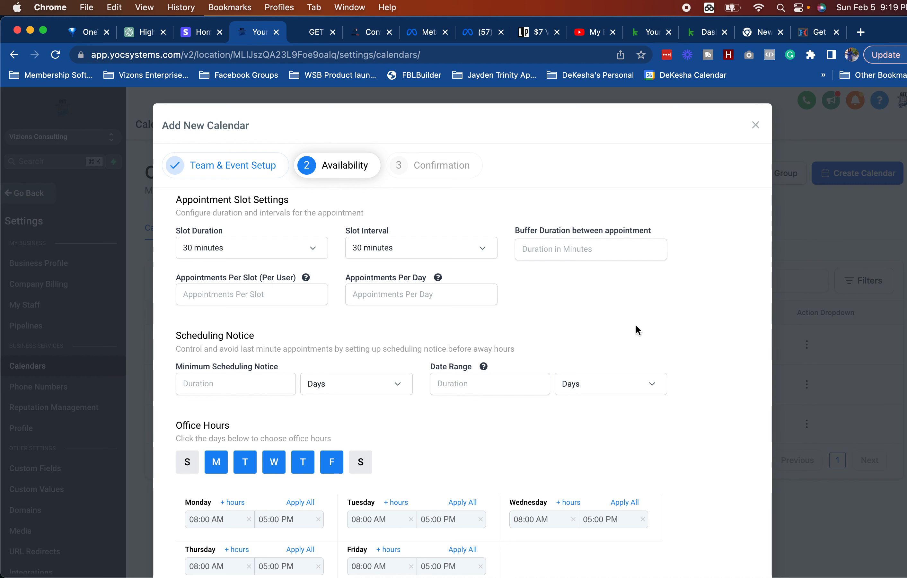
pyautogui.scroll(-3, 640, 312)
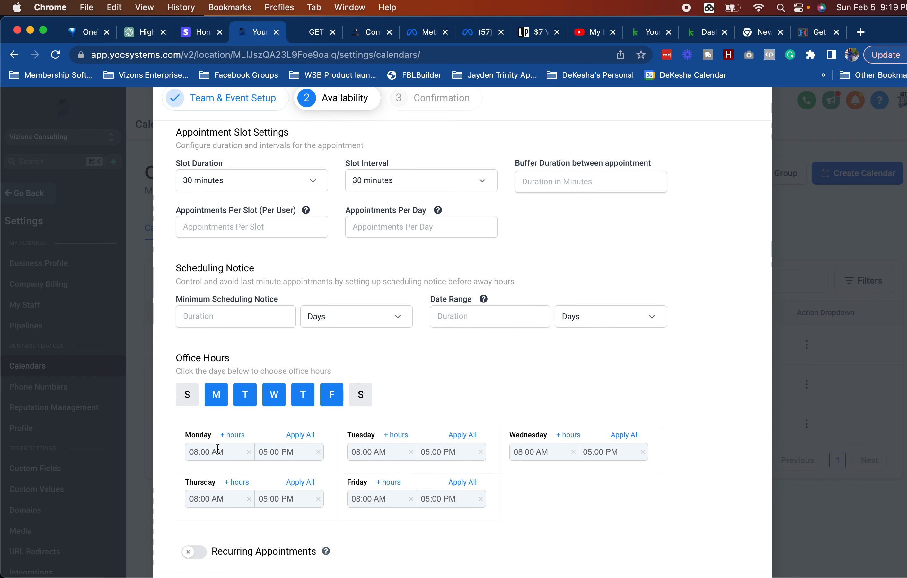
# Step: Start office hours at 10:00 AM and remove Friday, leaving Monday–Thursday
pyautogui.click(196, 452)
pyautogui.click(196, 519)
pyautogui.click(331, 394)
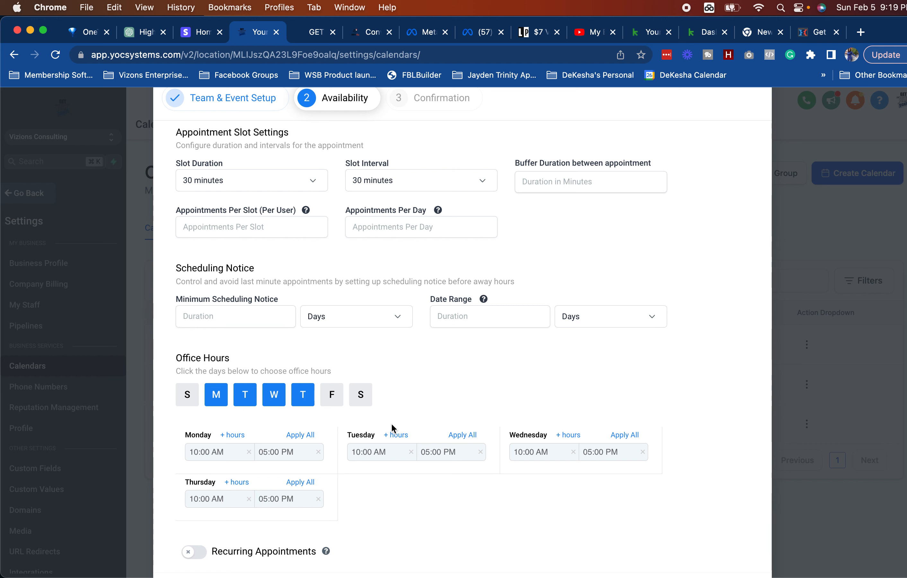
pyautogui.scroll(-2, 356, 482)
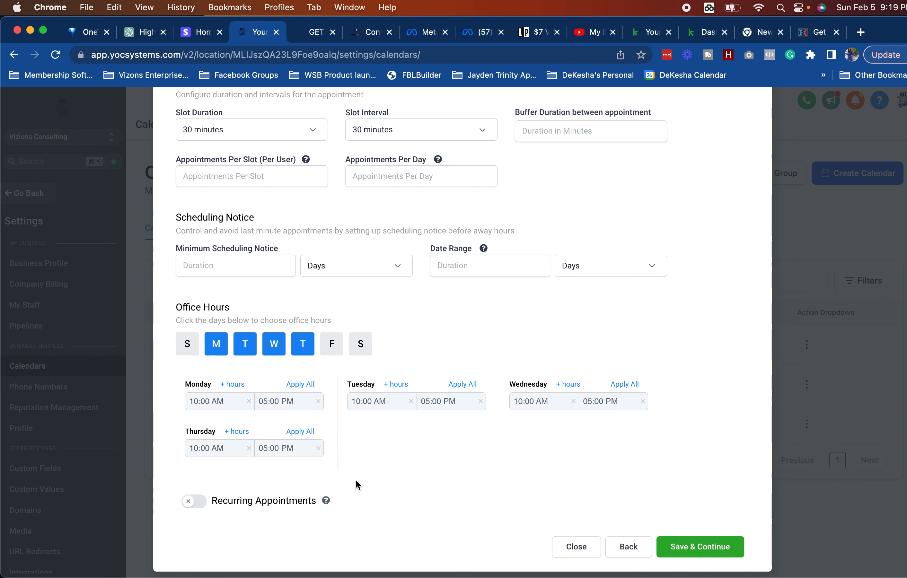
pyautogui.scroll(5, 356, 483)
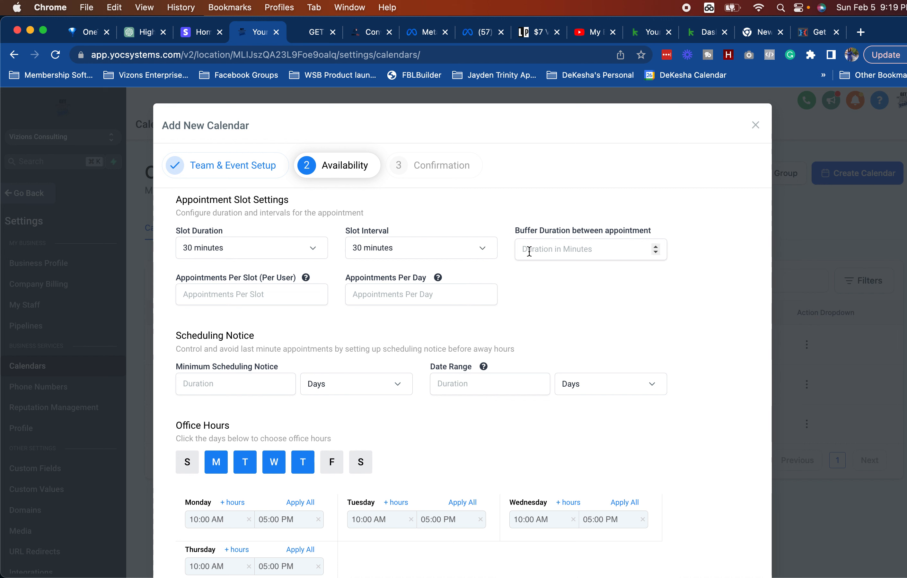
# Step: Limit bookings to 5 appointments per day with 4 hours minimum scheduling notice
pyautogui.click(364, 292)
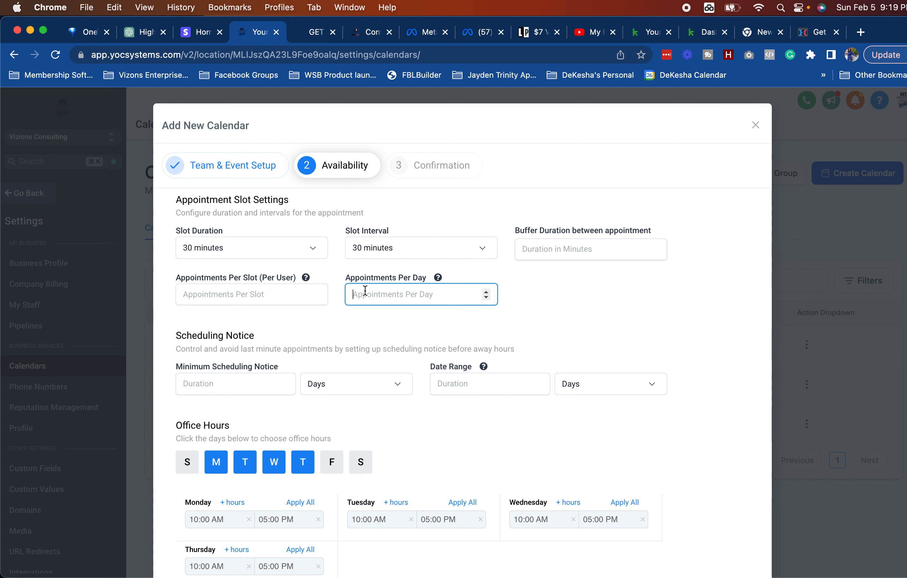
pyautogui.write('5')
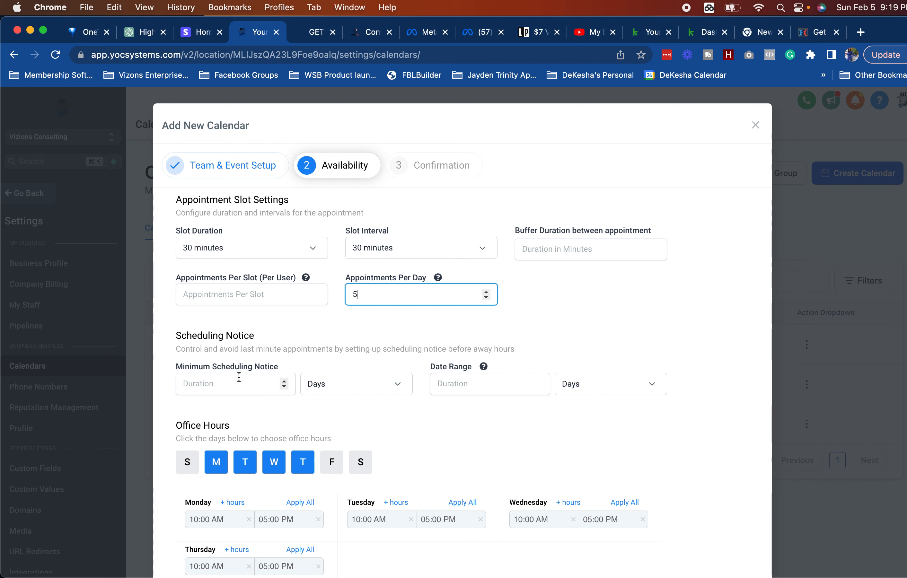
pyautogui.click(205, 383)
pyautogui.write('4')
pyautogui.click(350, 389)
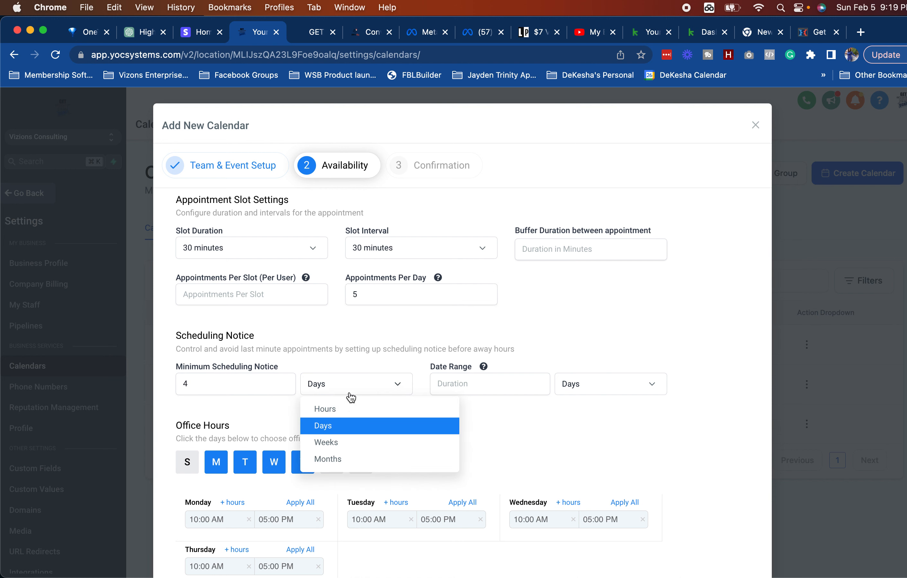
pyautogui.click(343, 411)
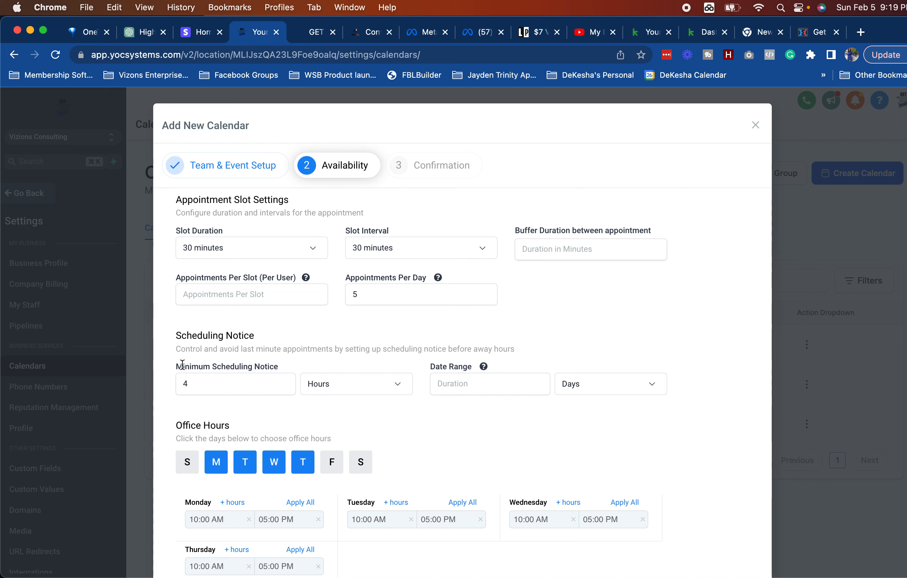
# Step: Set a 14-day bookable date range and save the availability settings
pyautogui.click(485, 381)
pyautogui.write('14')
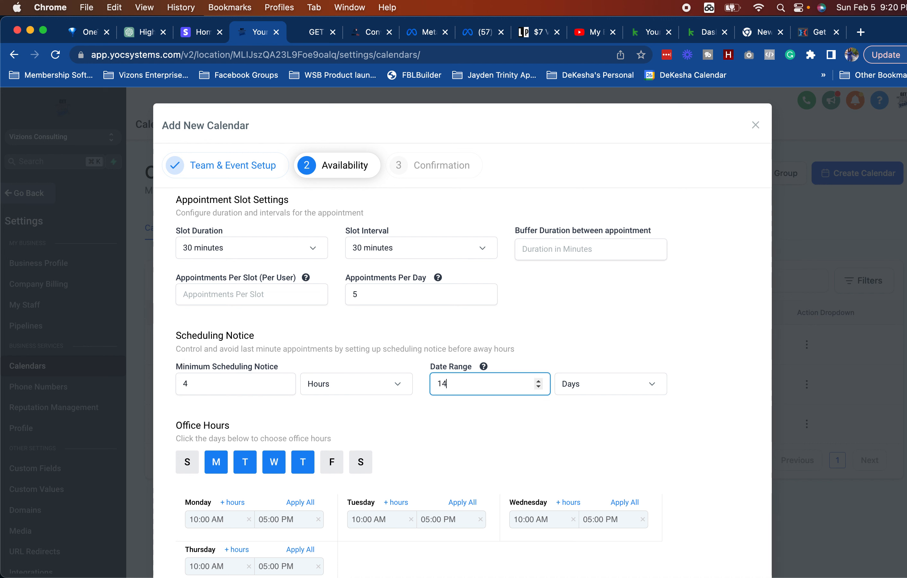
pyautogui.click(605, 444)
pyautogui.click(456, 381)
pyautogui.click(453, 436)
pyautogui.scroll(-5, 453, 436)
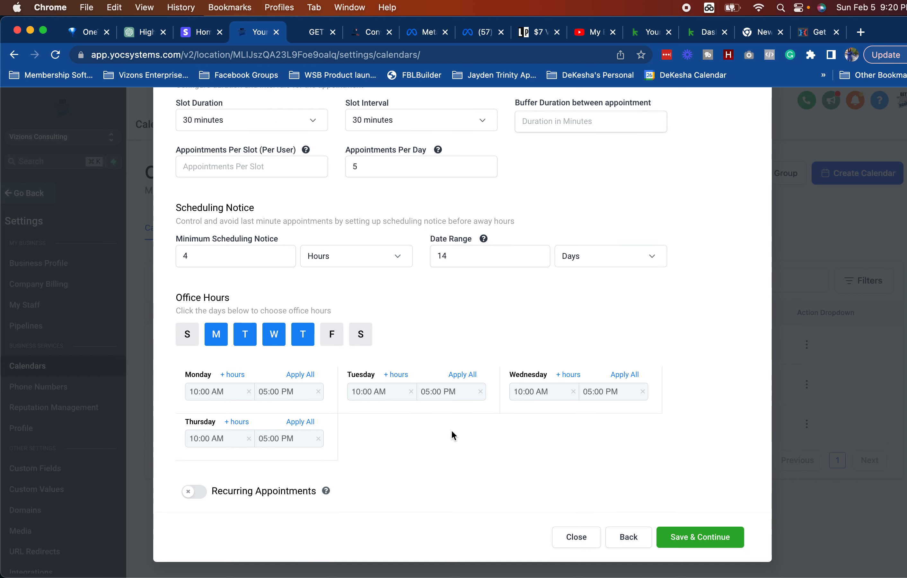
pyautogui.click(711, 537)
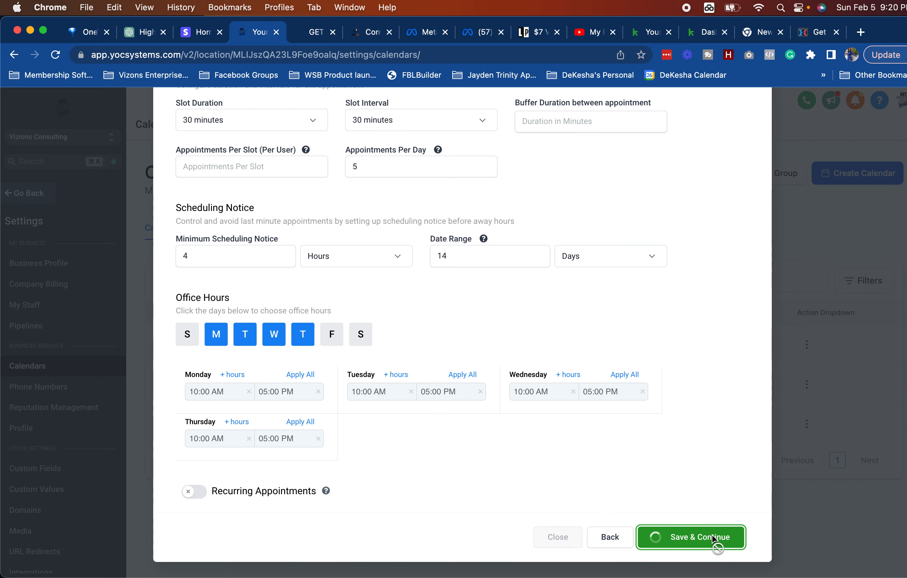
pyautogui.scroll(5, 433, 255)
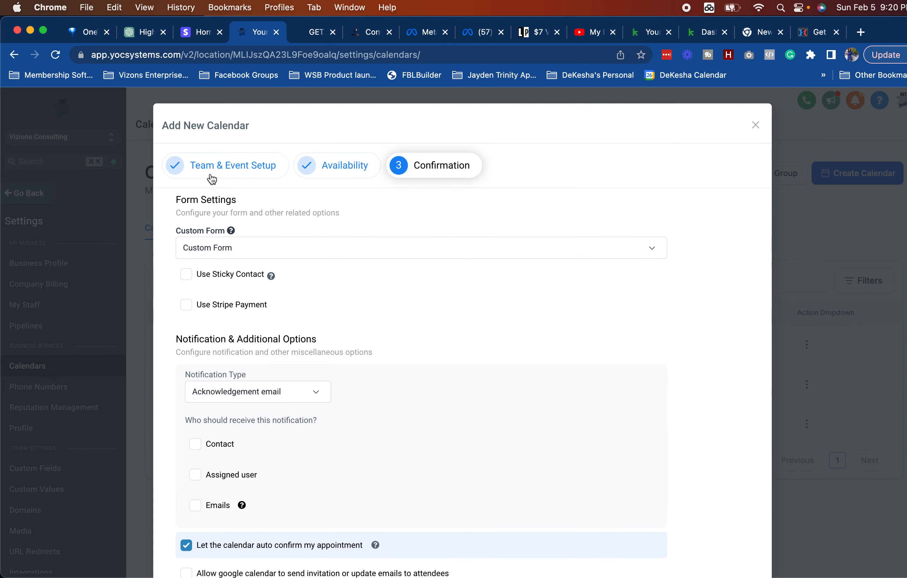
pyautogui.click(206, 247)
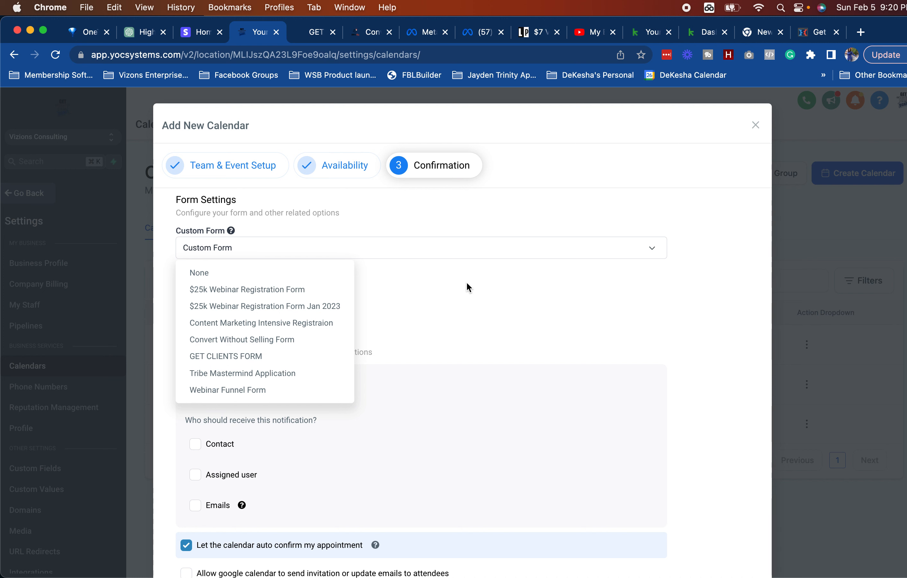
pyautogui.click(474, 297)
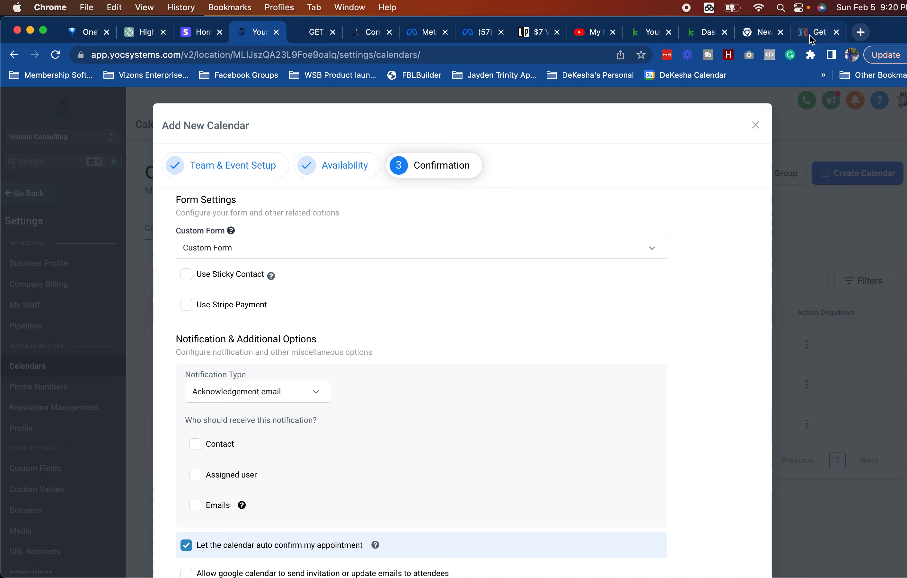
# Step: Load the Acuity Scheduling website in the empty new tab
pyautogui.click(759, 32)
pyautogui.write('typ')
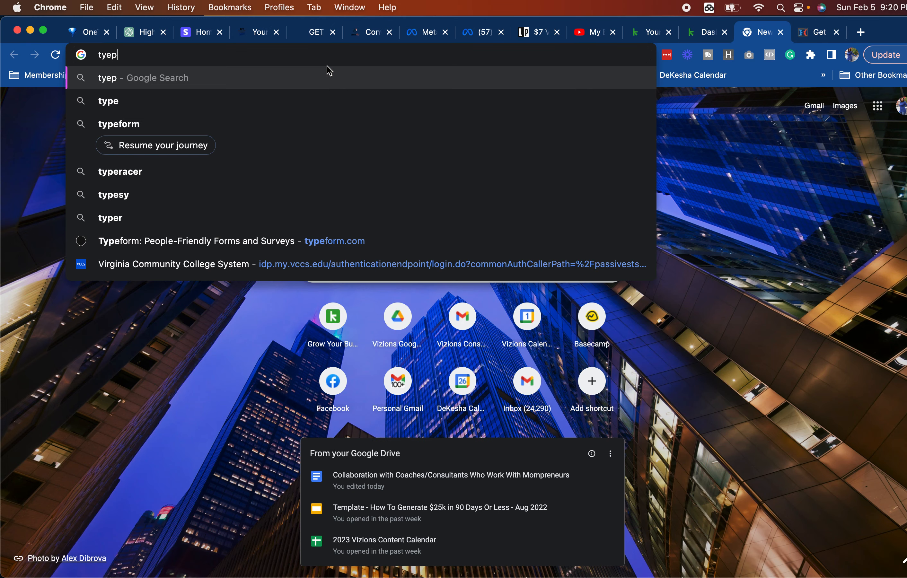
pyautogui.press('BackSpace')
pyautogui.press('BackSpace')
pyautogui.press('BackSpace')
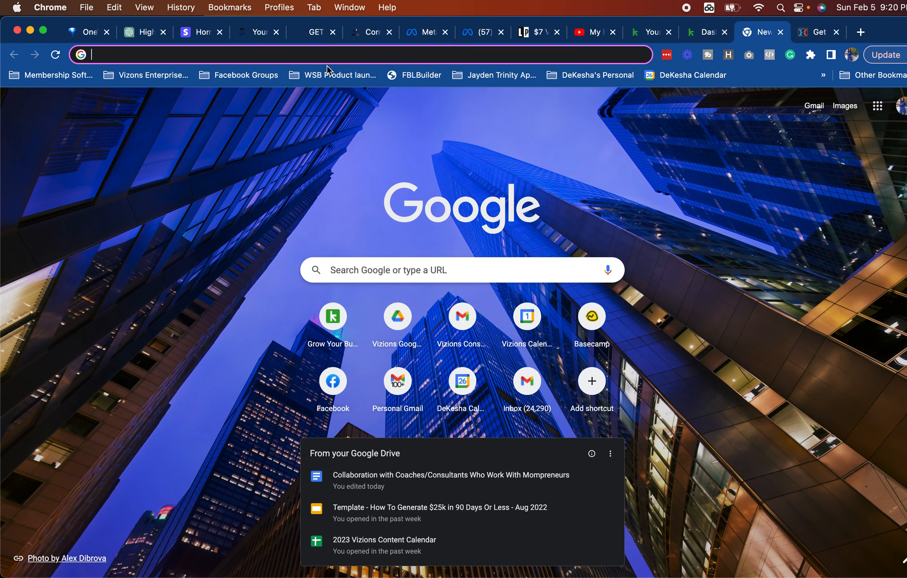
pyautogui.write('a')
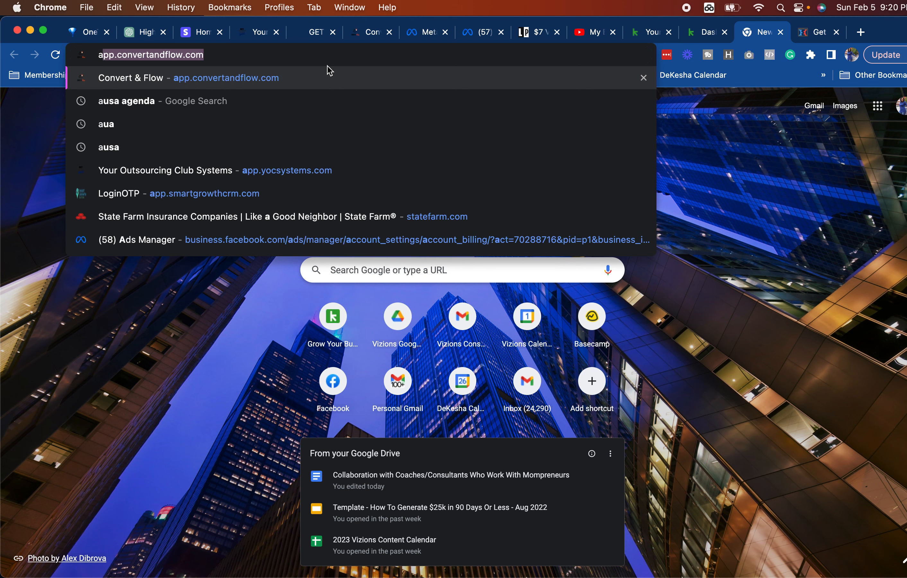
pyautogui.write('c')
pyautogui.press('Return')
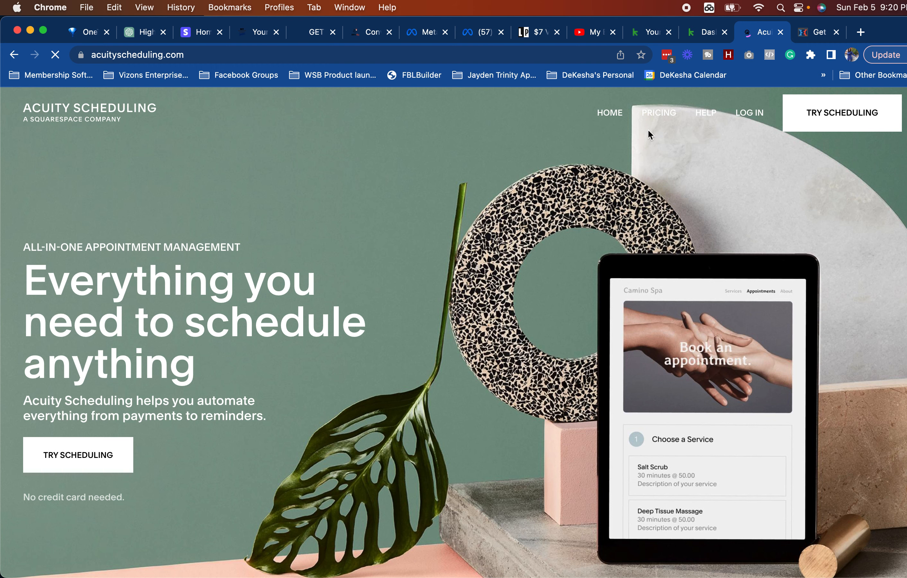
# Step: Close the ClickFunnels free-gift tab and the freeoffer page tab
pyautogui.click(806, 31)
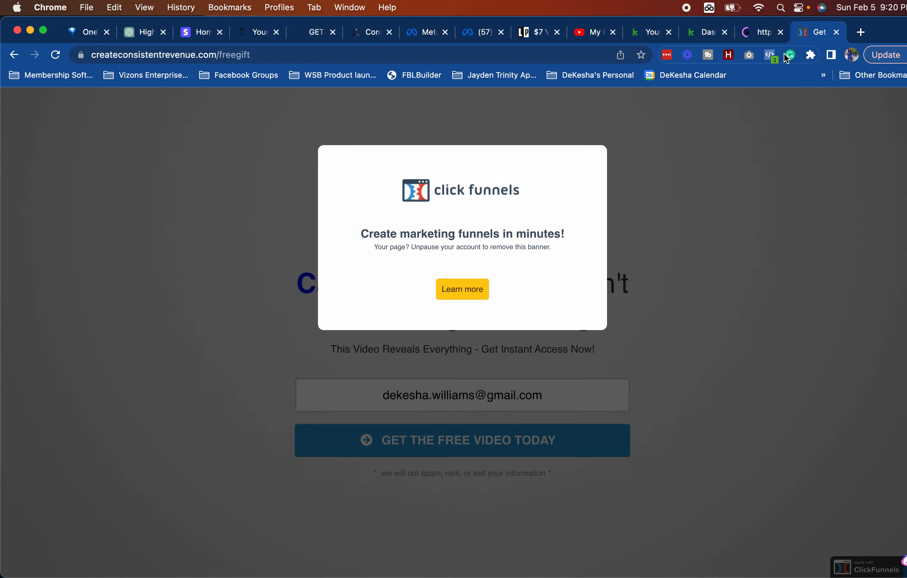
pyautogui.click(836, 32)
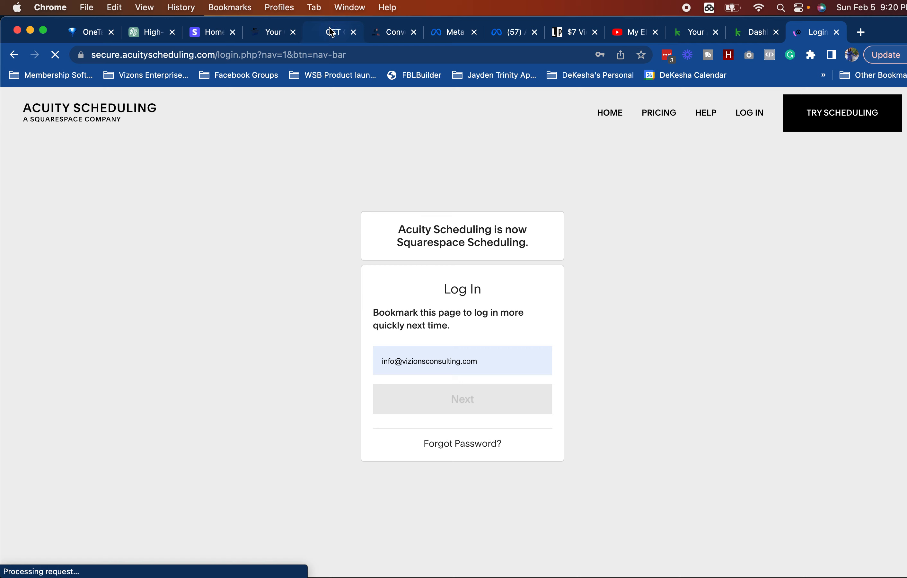
pyautogui.click(358, 35)
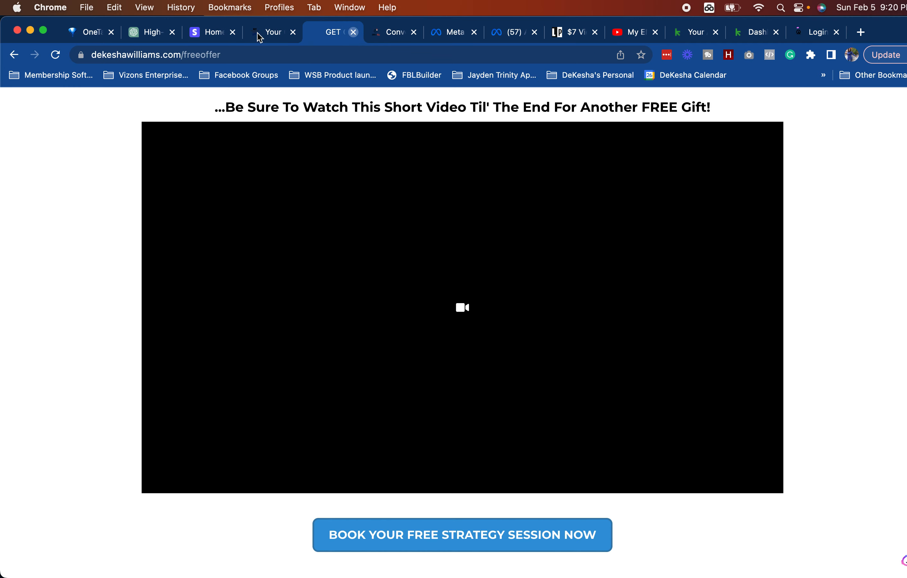
pyautogui.press('super+w')
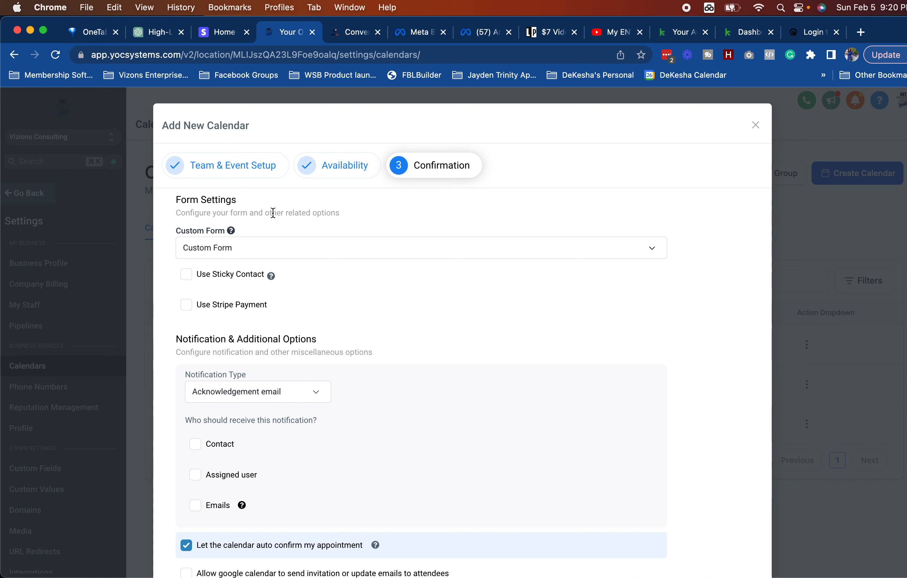
# Step: Look at the calendar's Custom Form list without choosing a form, then go to the Acuity login page
pyautogui.click(245, 254)
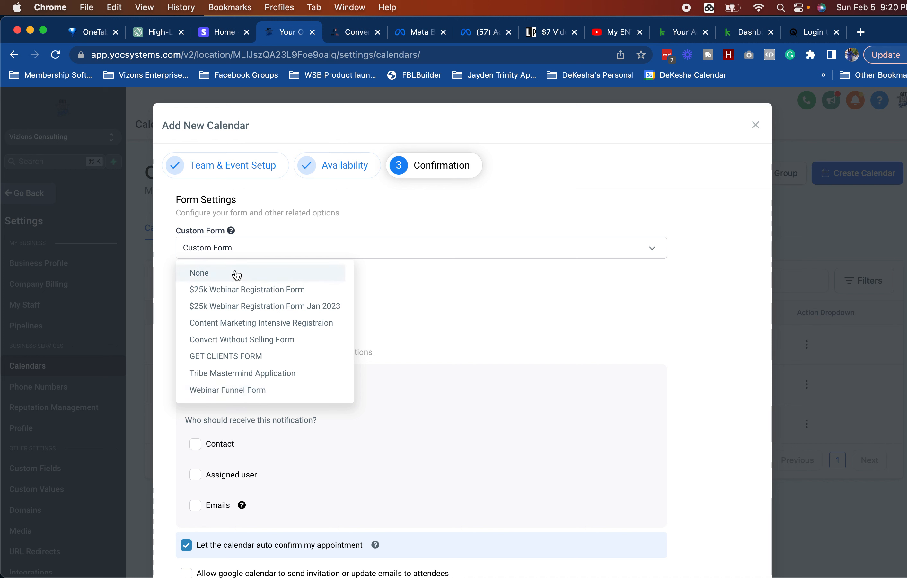
pyautogui.click(247, 255)
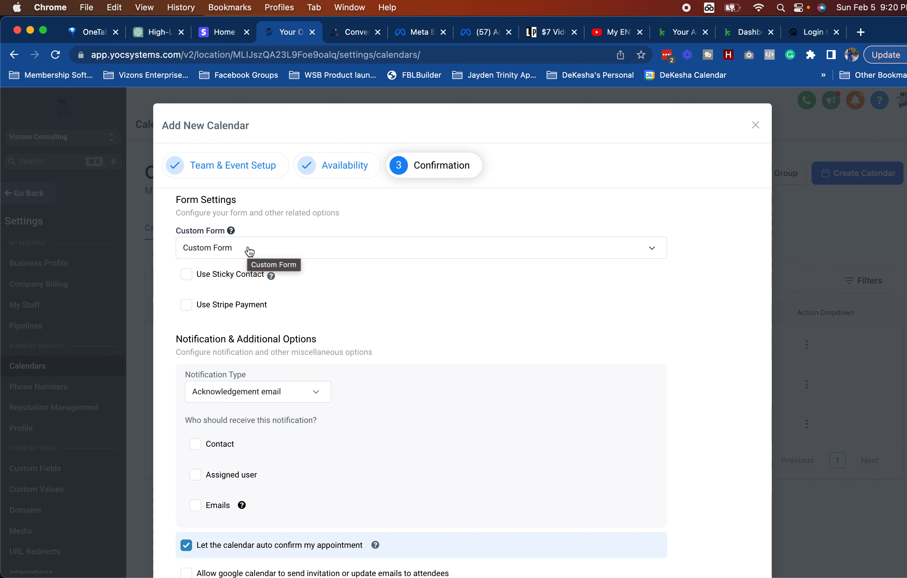
pyautogui.click(812, 32)
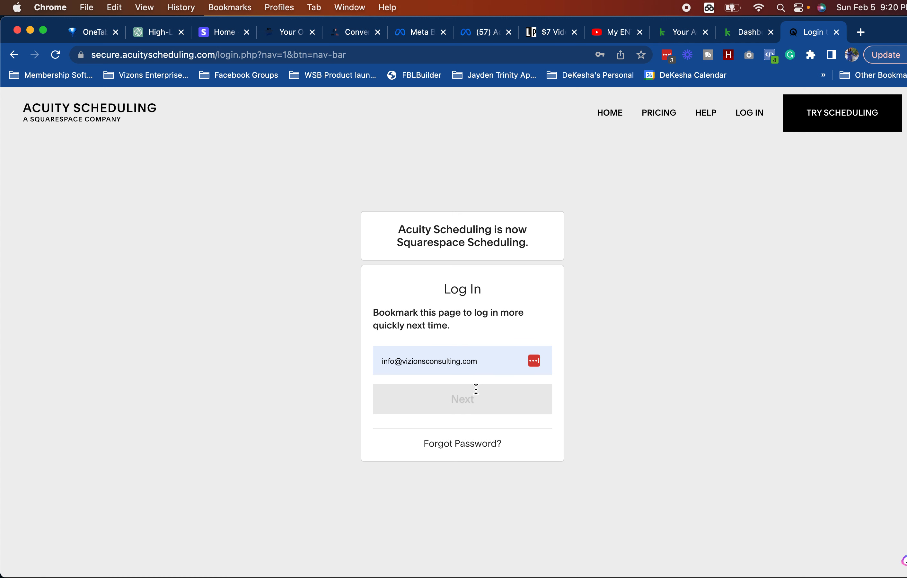
# Step: Log in to Acuity Scheduling with the autofilled account and go to Intake Form Questions
pyautogui.click(480, 357)
pyautogui.click(490, 396)
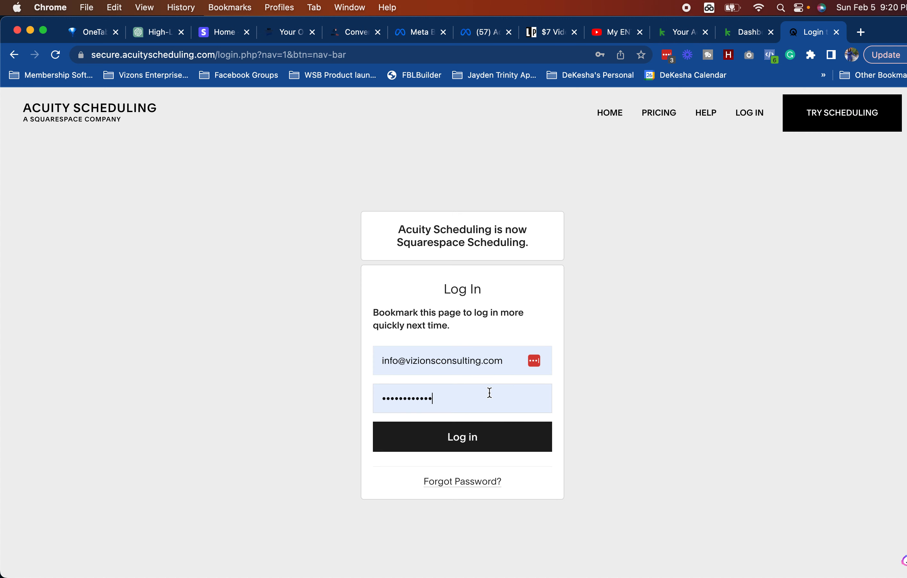
pyautogui.click(472, 441)
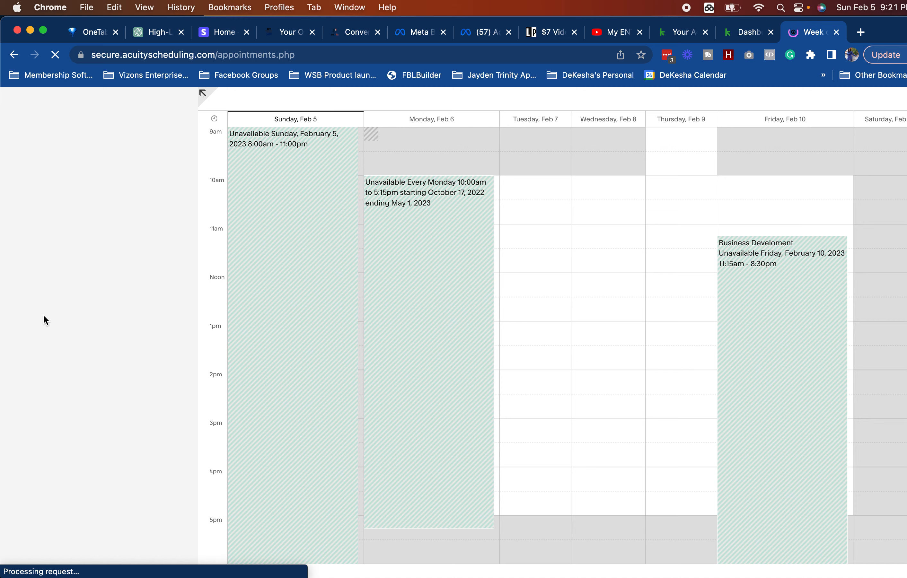
pyautogui.scroll(-5, 75, 447)
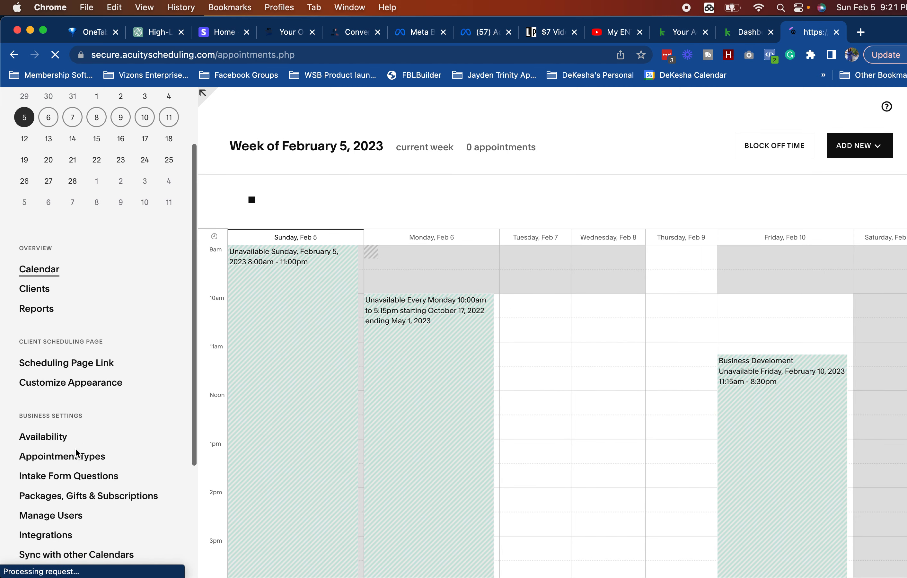
pyautogui.click(57, 467)
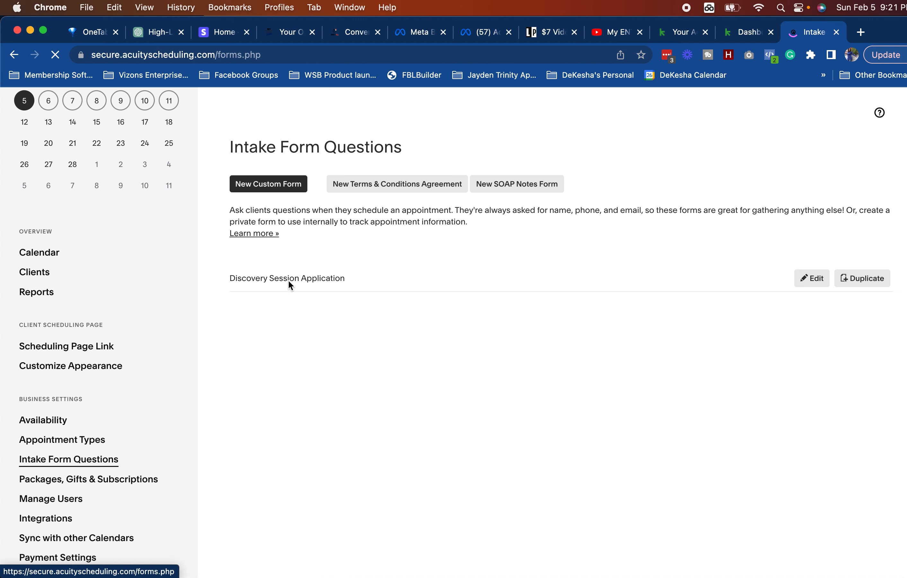
# Step: Edit the Discovery Session Application form and read its questions, from ideal client to annual revenue
pyautogui.click(289, 281)
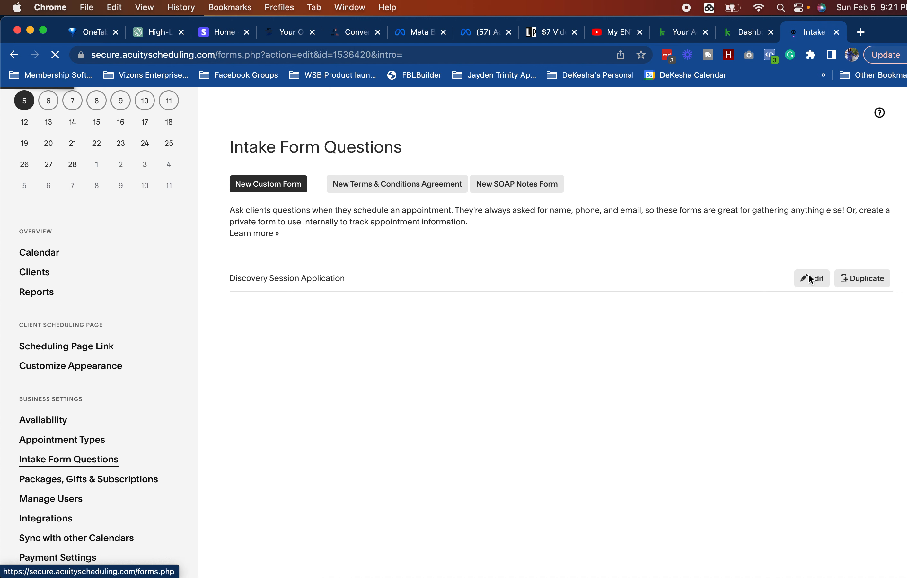
pyautogui.scroll(-10, 767, 331)
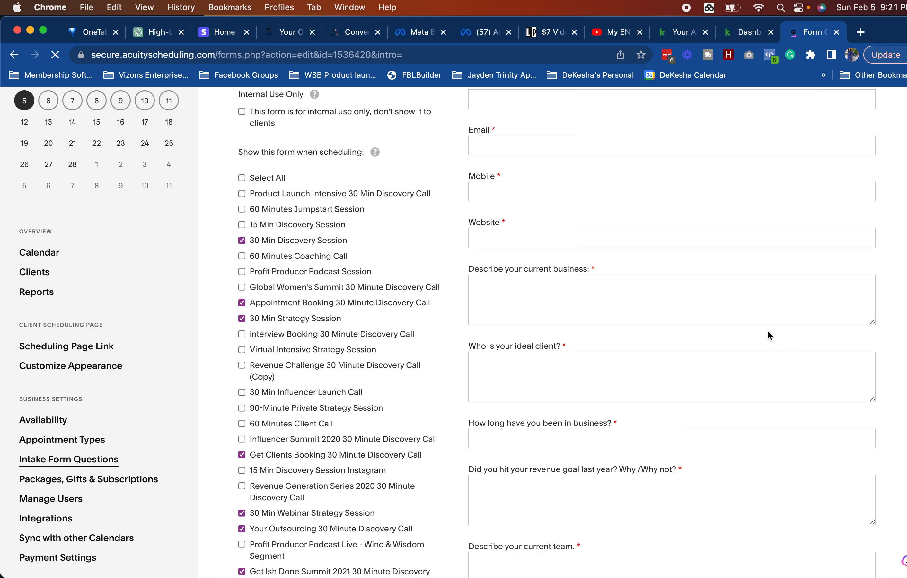
pyautogui.scroll(2, 547, 249)
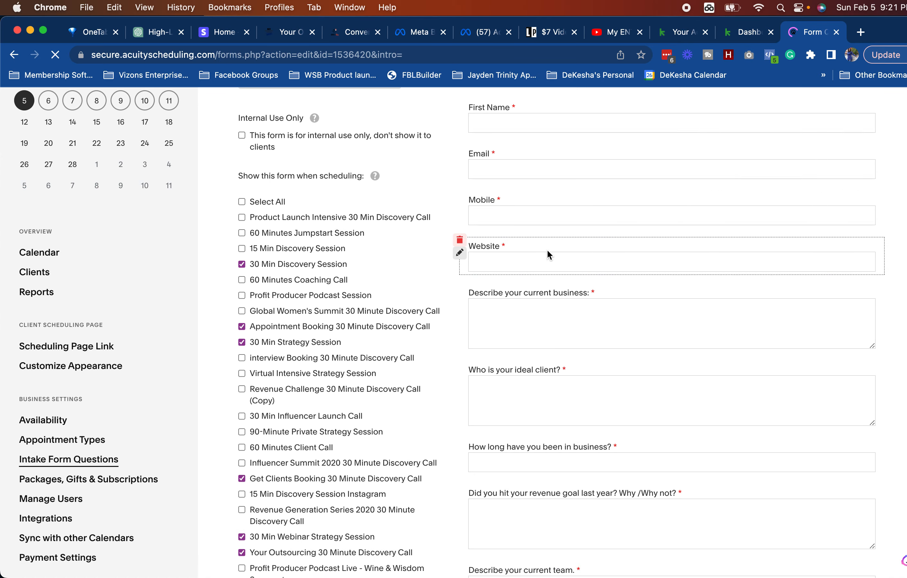
pyautogui.scroll(-3, 546, 249)
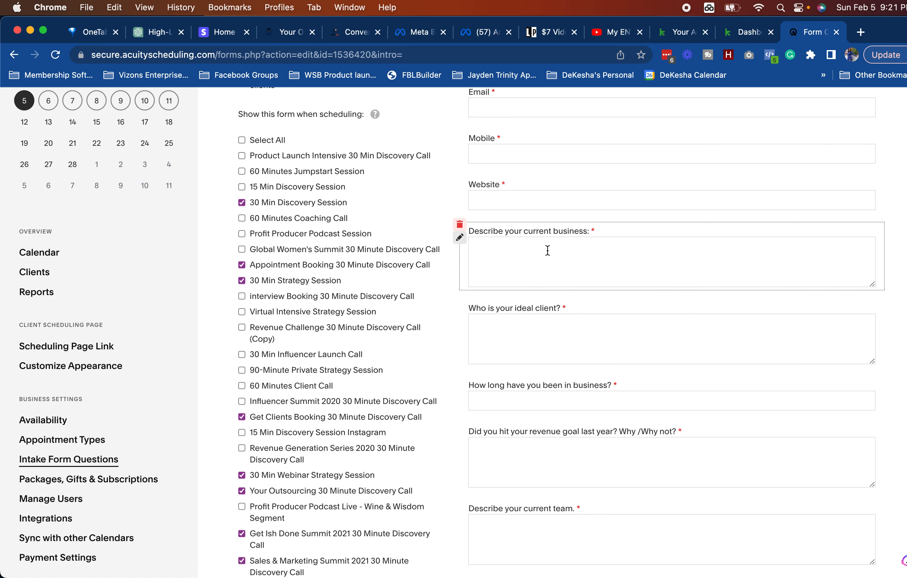
pyautogui.scroll(-4, 547, 250)
pyautogui.scroll(-1, 548, 250)
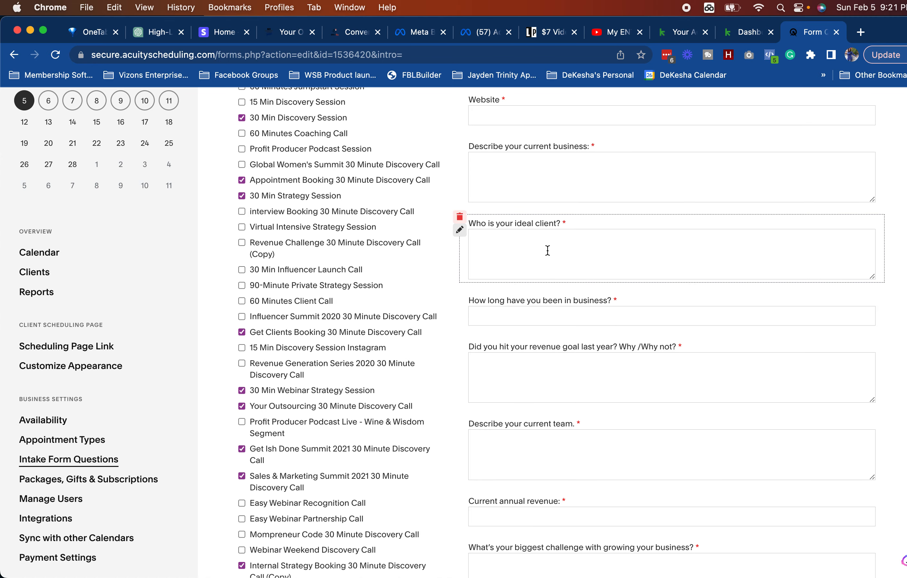
pyautogui.scroll(-4, 547, 250)
pyautogui.scroll(-3, 549, 254)
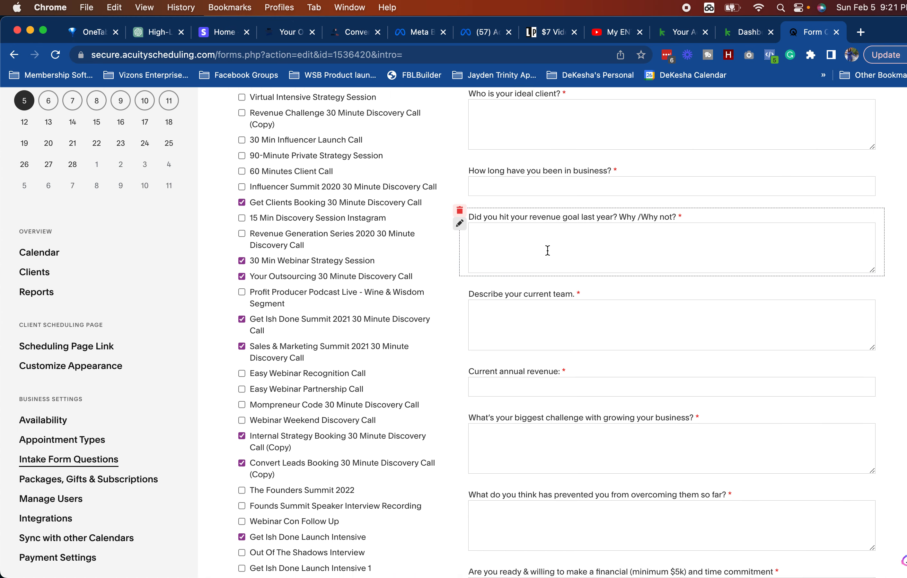
pyautogui.scroll(-5, 548, 250)
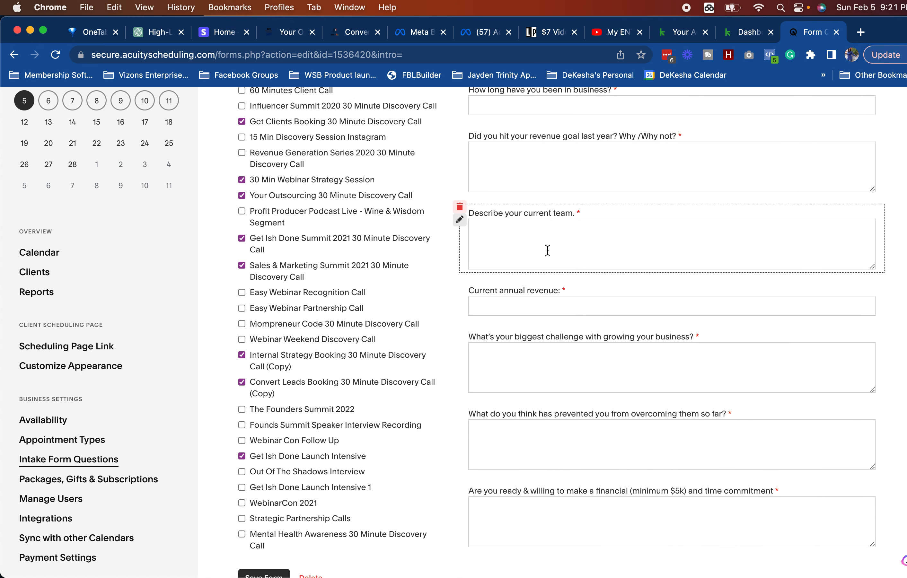
pyautogui.scroll(-1, 548, 250)
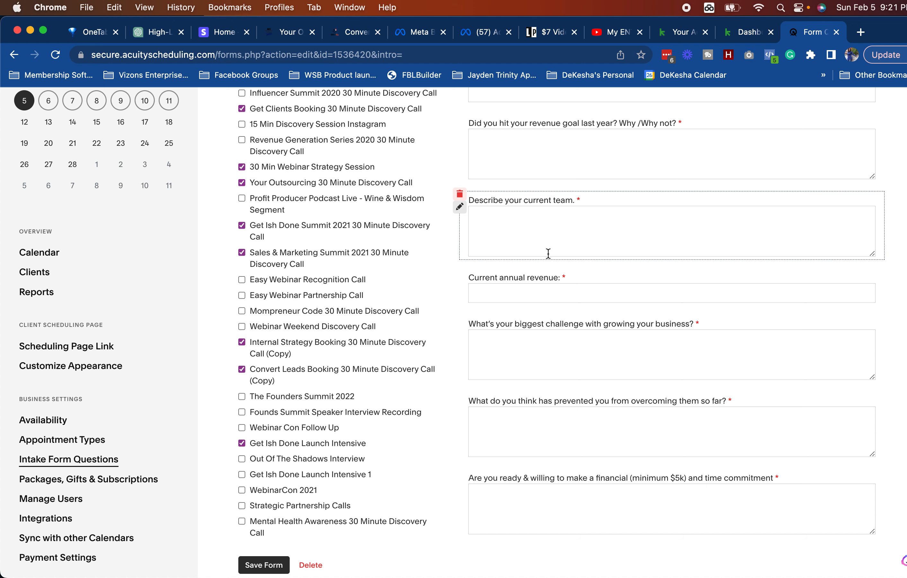
pyautogui.scroll(4, 547, 259)
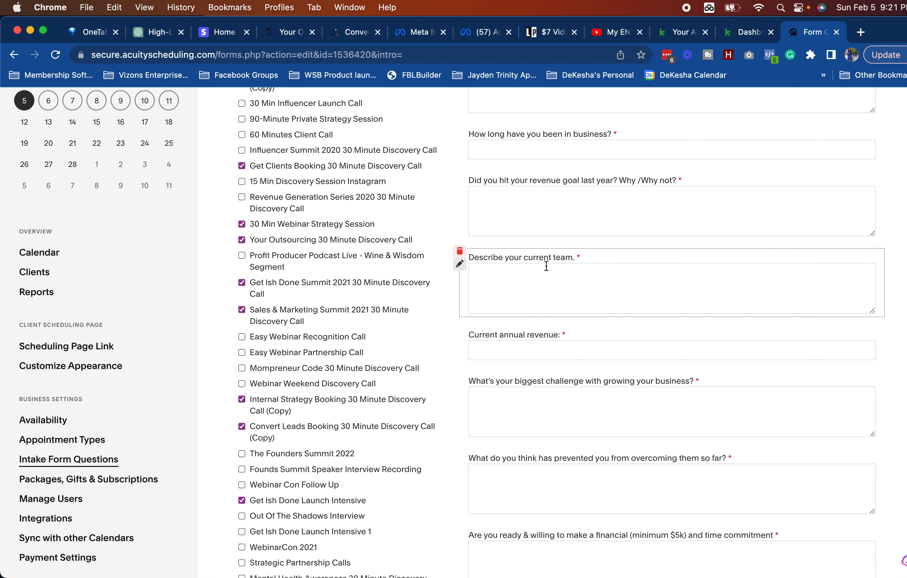
pyautogui.scroll(7, 546, 265)
pyautogui.scroll(8, 546, 269)
pyautogui.scroll(2, 544, 266)
# Step: Close Add New Calendar with no custom form attached and return to the Calendars page
pyautogui.click(298, 38)
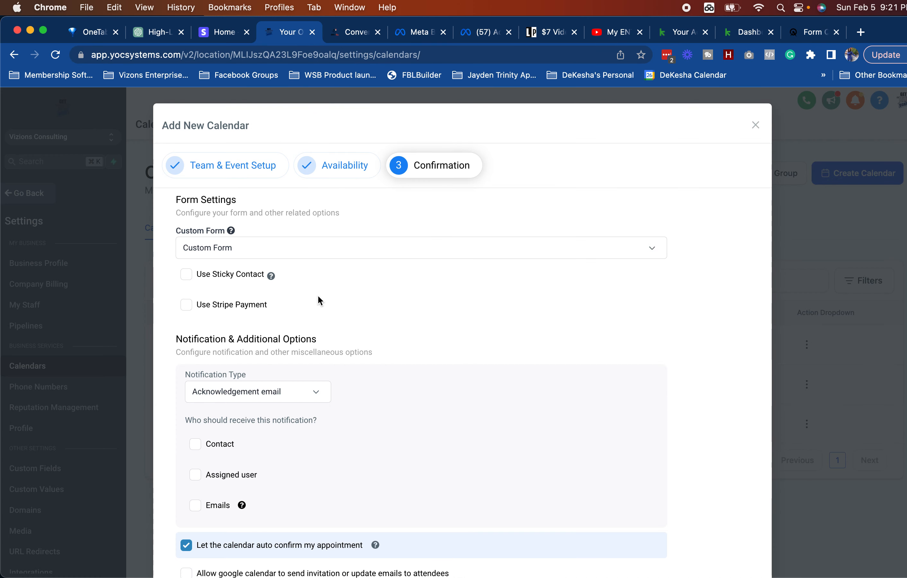
pyautogui.click(229, 252)
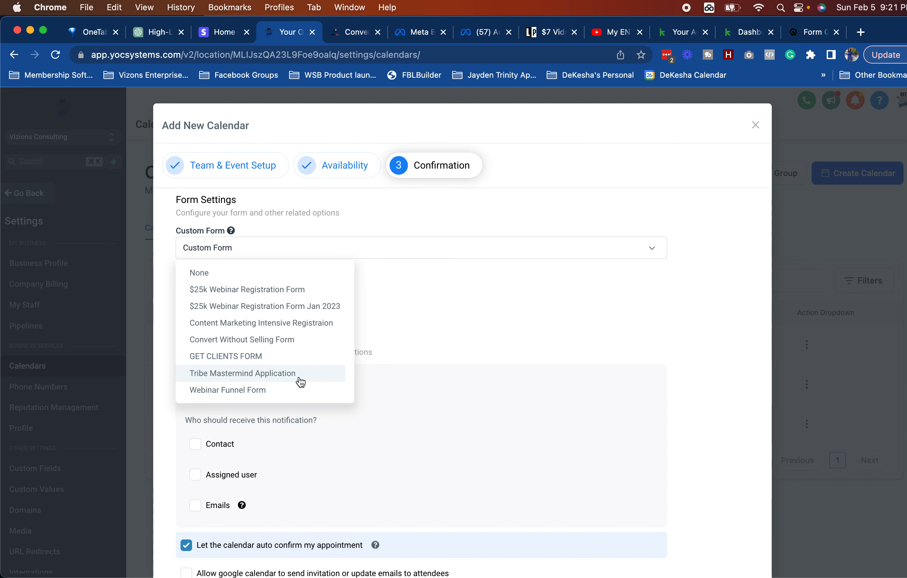
pyautogui.click(422, 334)
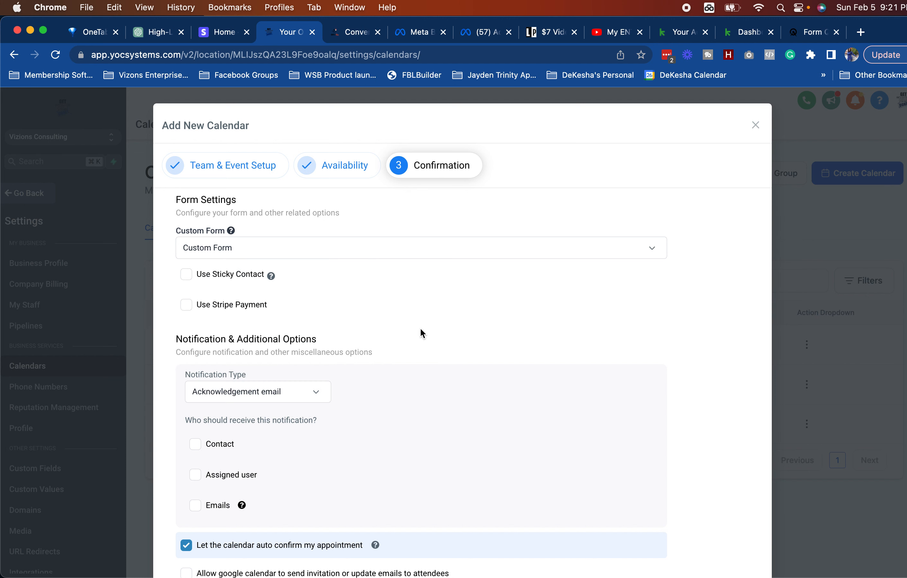
pyautogui.click(754, 125)
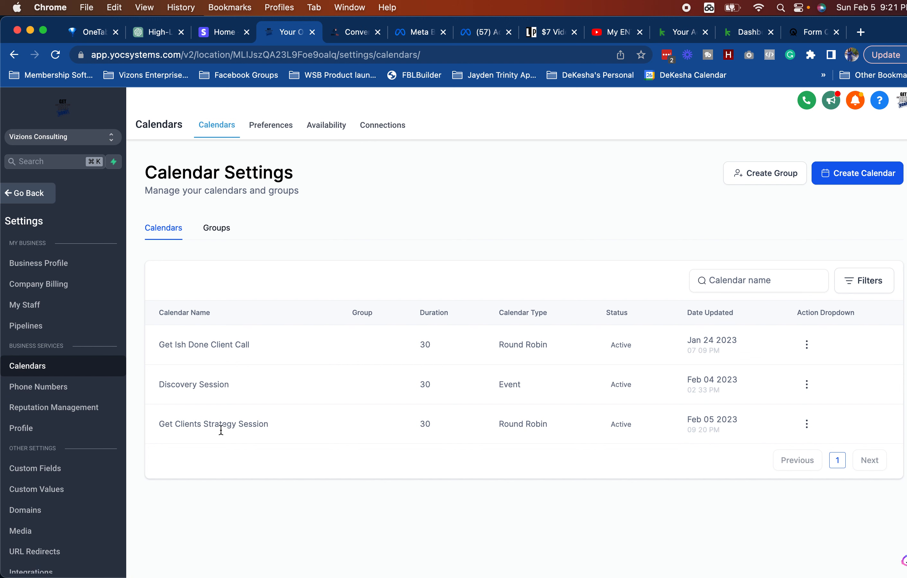
pyautogui.click(29, 202)
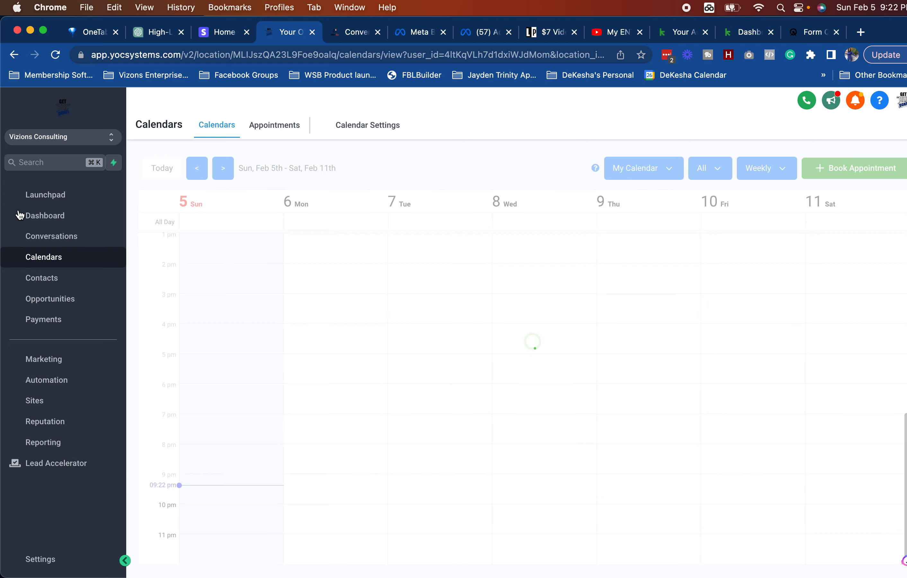
# Step: Open the Tribe Mastermind Application form from Sites > Forms > Builder for editing
pyautogui.click(53, 408)
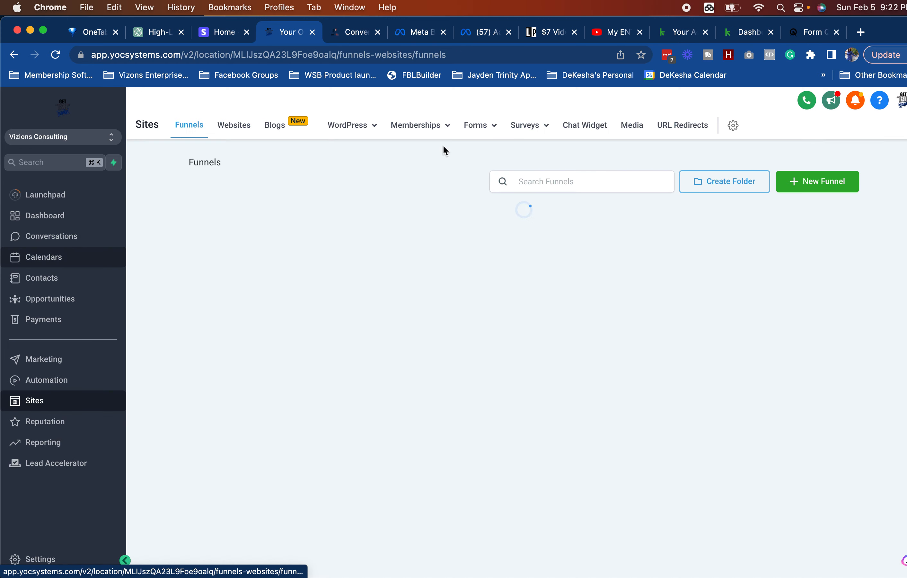
pyautogui.moveTo(495, 132)
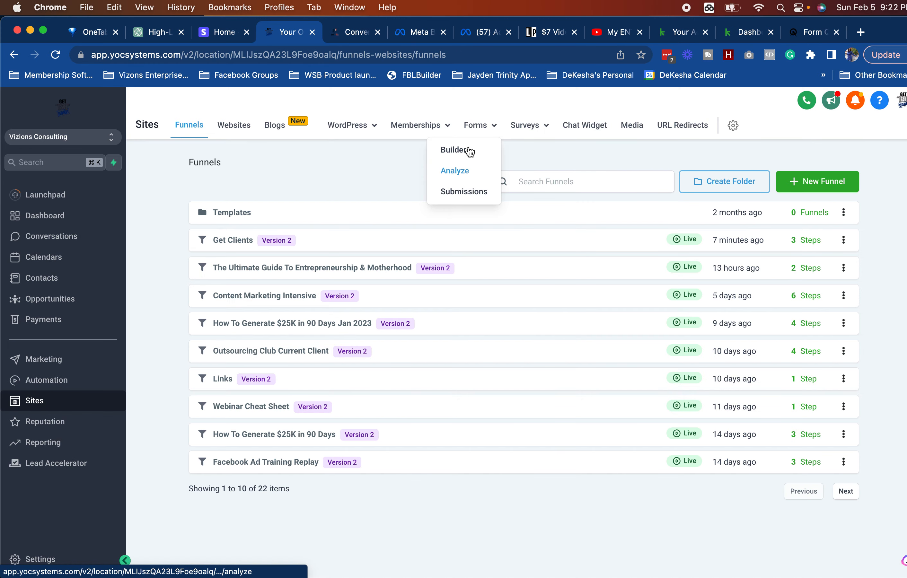
pyautogui.click(468, 152)
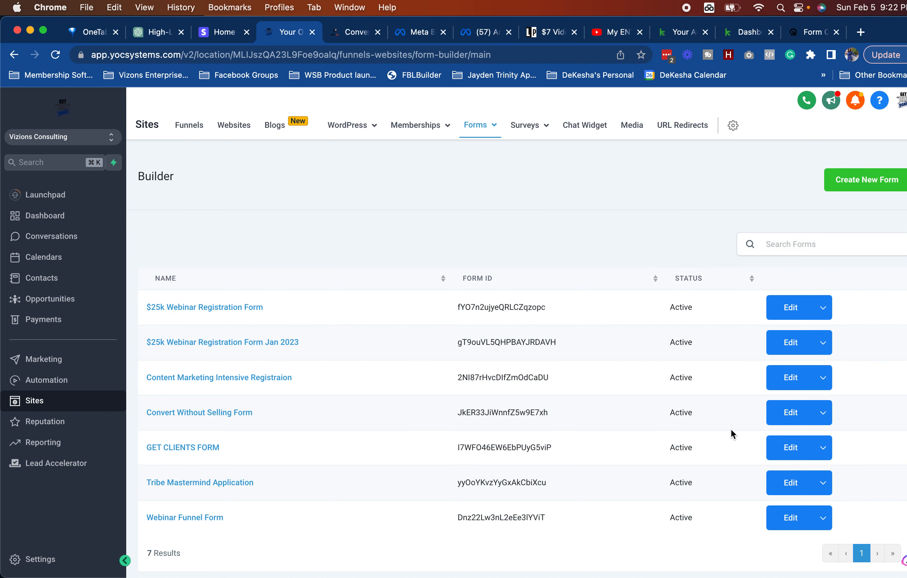
pyautogui.click(795, 482)
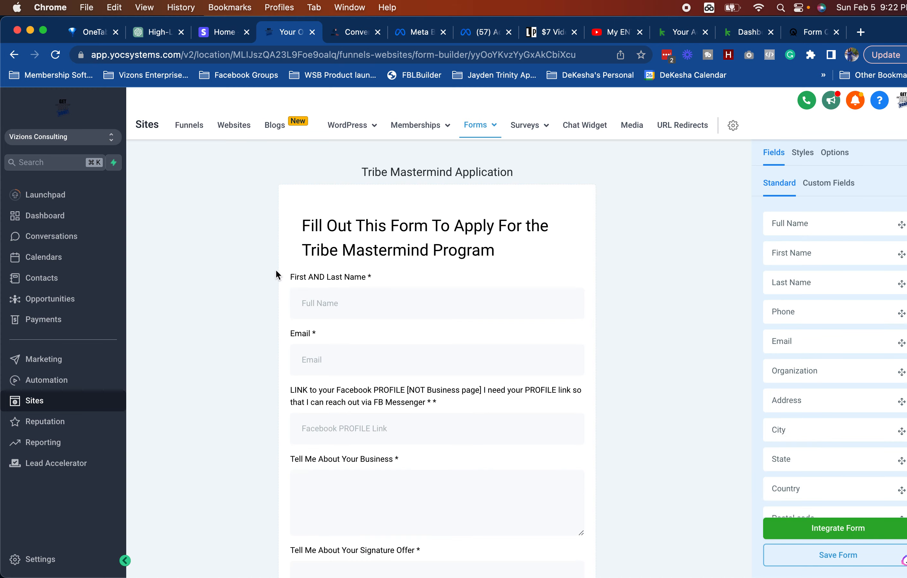
# Step: Select the form's heading and Tribe Mastermind Application title, then show the form Options
pyautogui.click(413, 234)
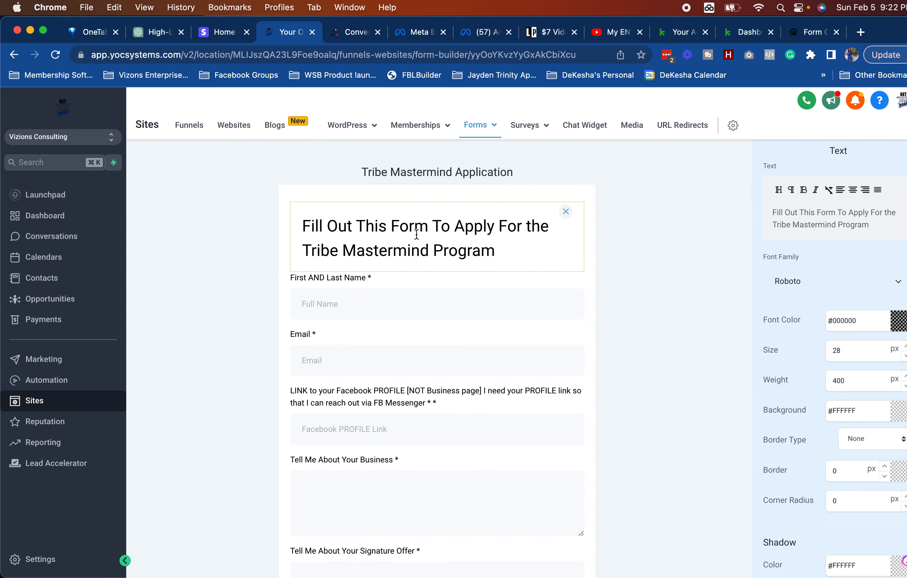
pyautogui.tripleClick(407, 171)
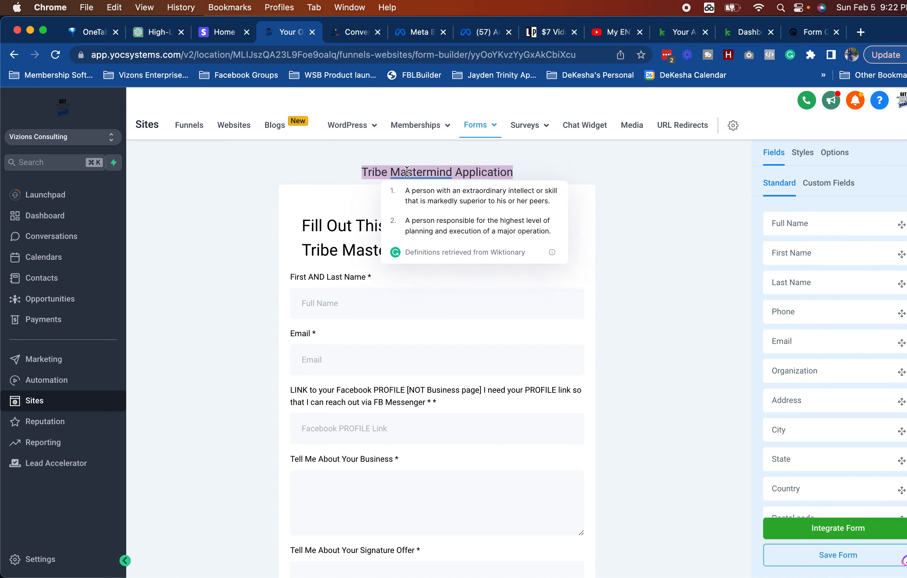
pyautogui.scroll(-10, 407, 171)
pyautogui.scroll(10, 408, 176)
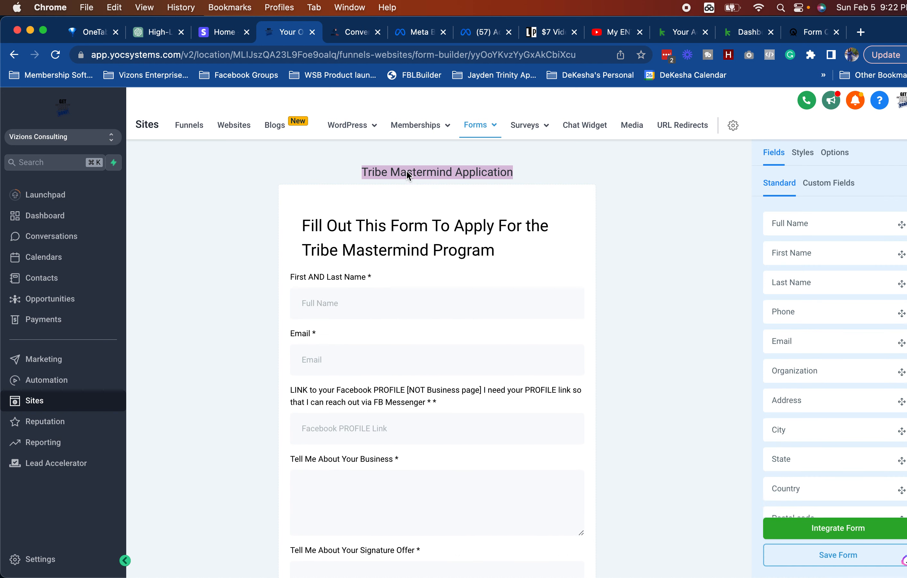
pyautogui.click(405, 169)
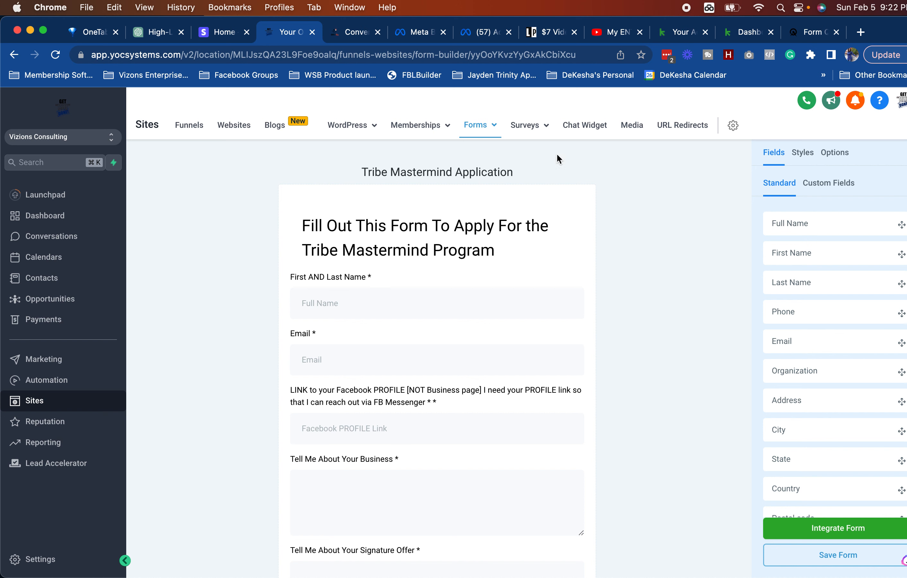
pyautogui.click(834, 160)
# Step: Rename the form to 'Get Clients Applications'
pyautogui.tripleClick(820, 227)
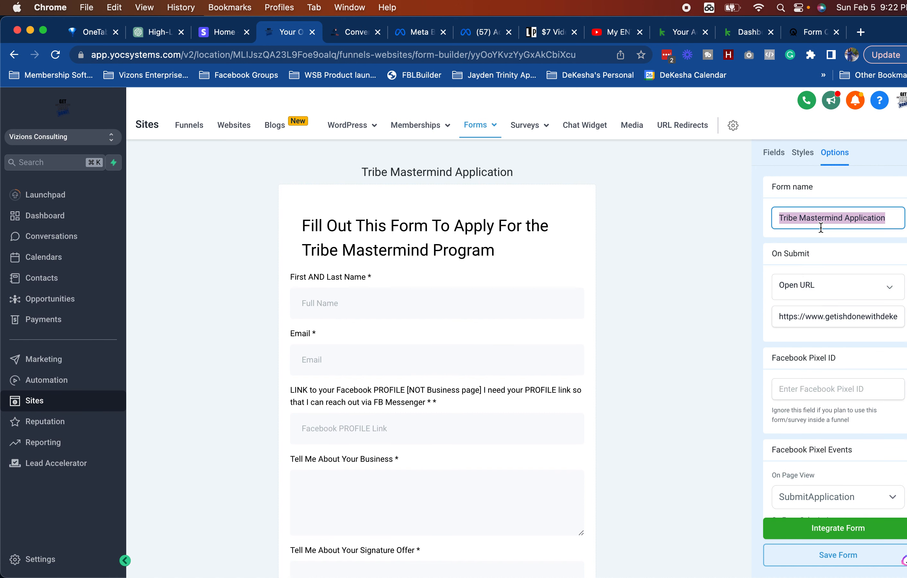
pyautogui.write('Get Clients ')
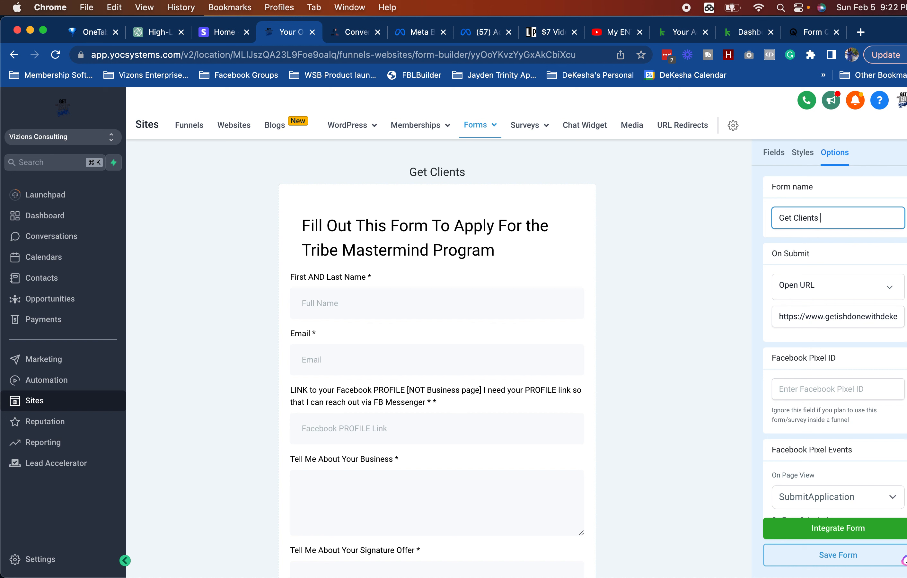
pyautogui.write('Applic')
pyautogui.press('BackSpace')
pyautogui.press('BackSpace')
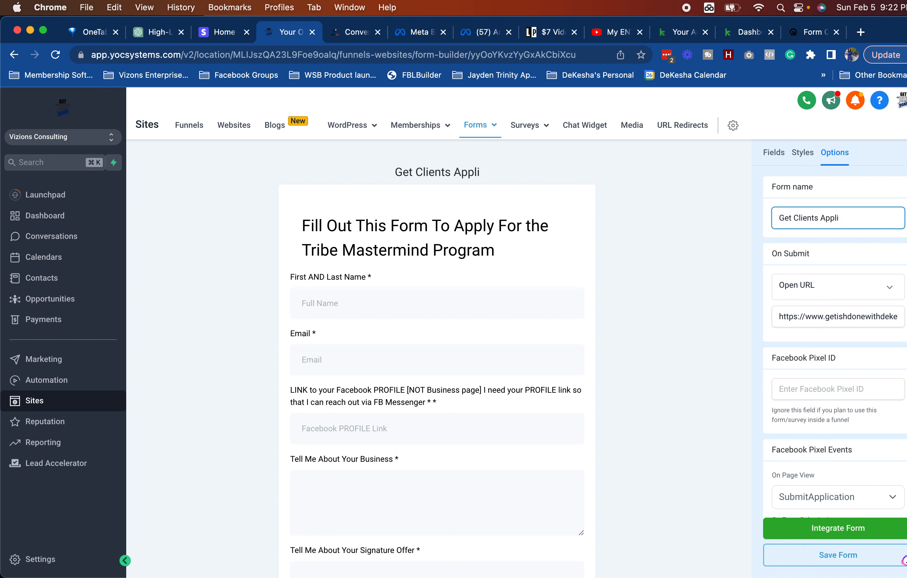
pyautogui.press('BackSpace')
pyautogui.write('lications')
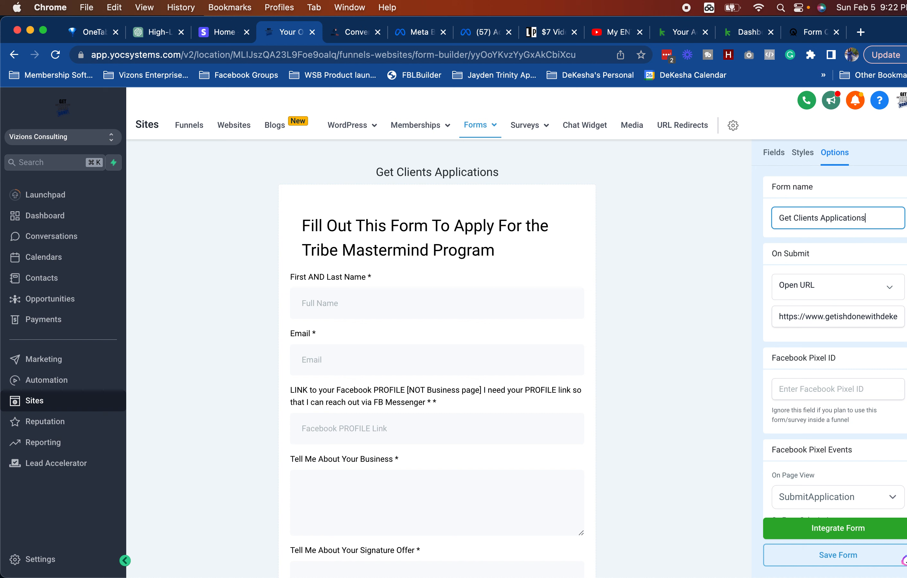
# Step: Keep On Submit set to Open URL and select the redirect URL
pyautogui.click(815, 298)
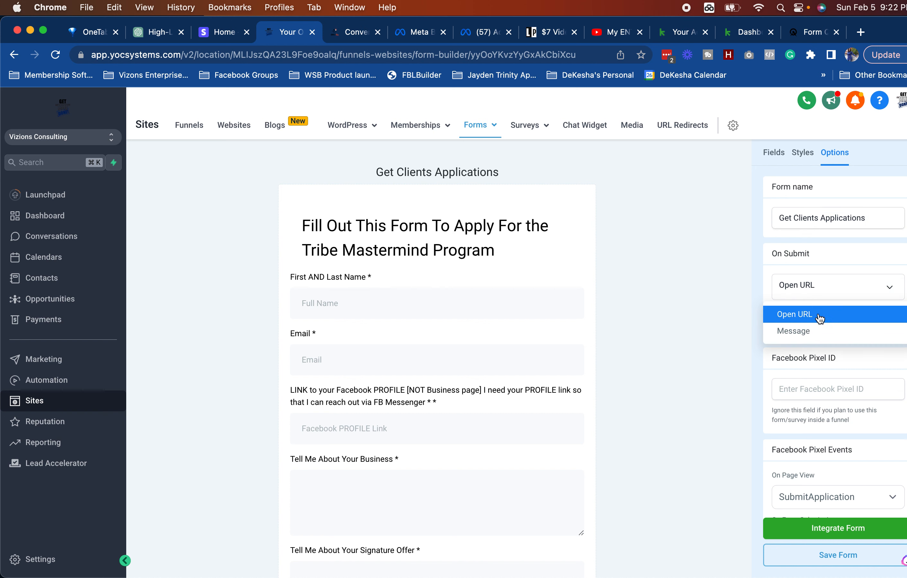
pyautogui.click(817, 291)
pyautogui.click(817, 316)
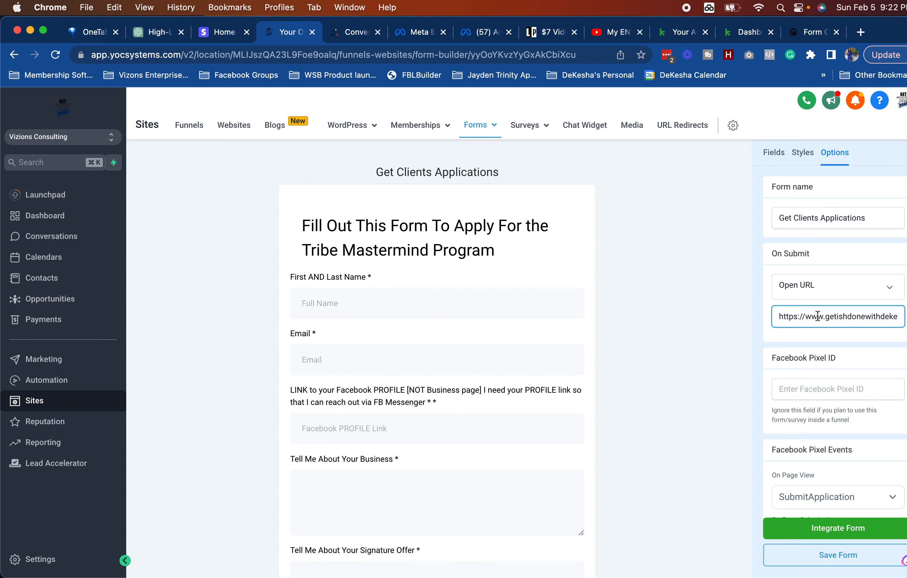
pyautogui.tripleClick(817, 316)
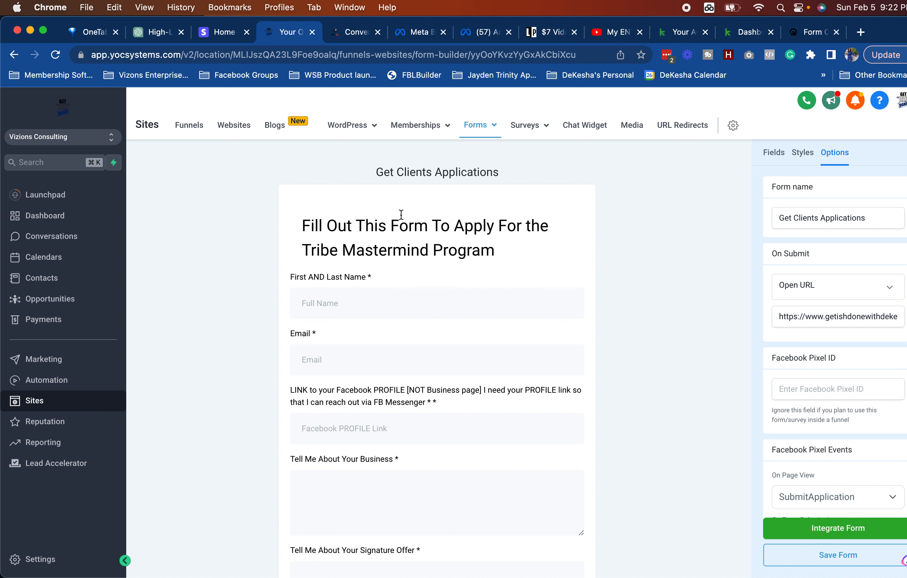
pyautogui.click(304, 223)
# Step: Change the form heading to 'Please complete before your strategy session'
pyautogui.moveTo(304, 224); pyautogui.dragTo(469, 226)
pyautogui.tripleClick(470, 226)
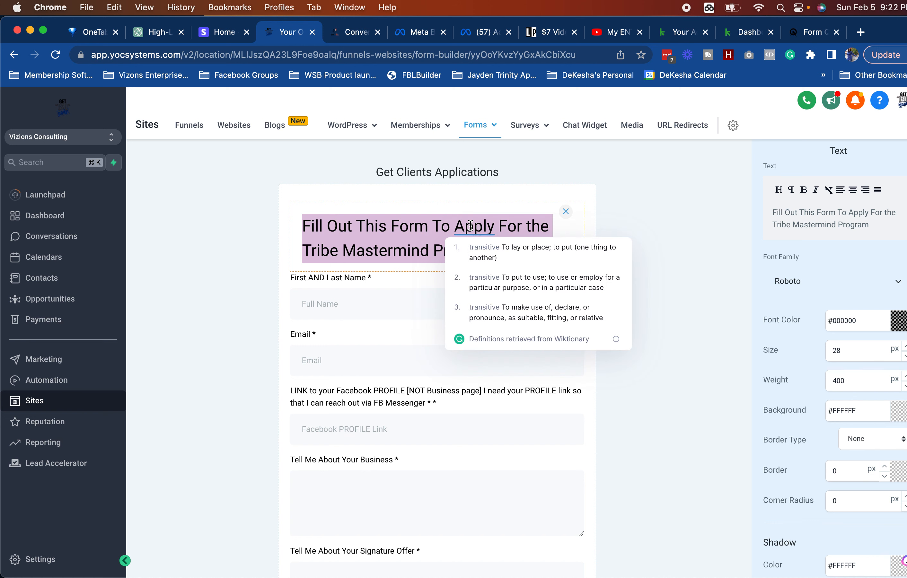
pyautogui.click(472, 232)
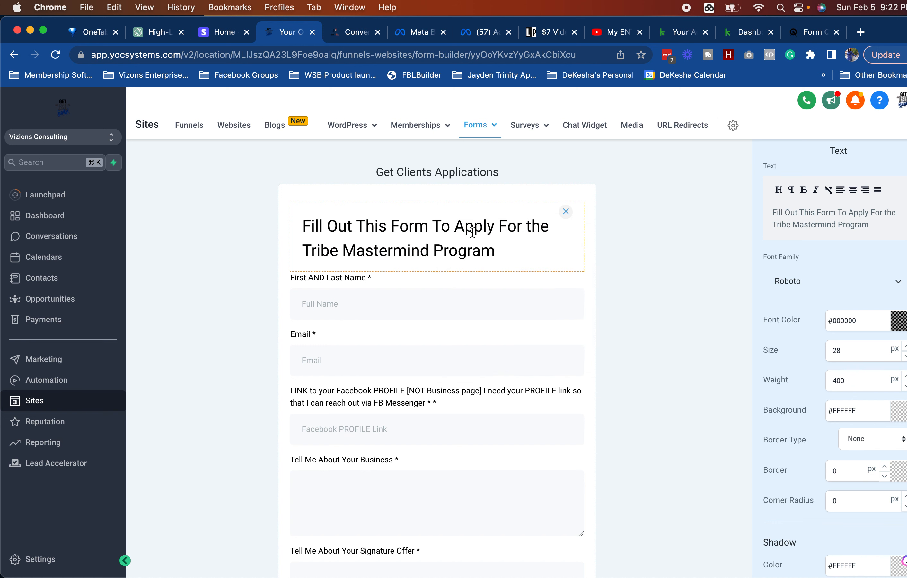
pyautogui.tripleClick(784, 209)
pyautogui.write('Please c')
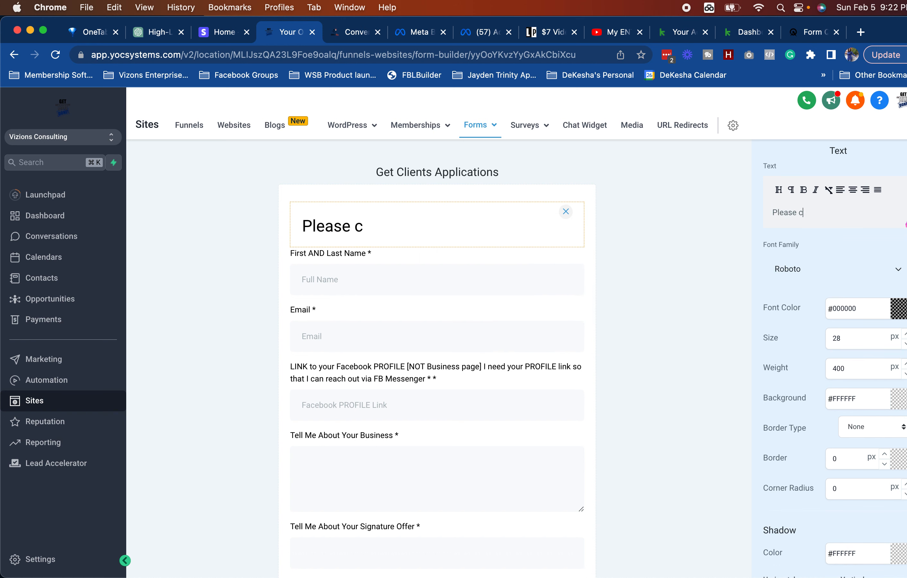
pyautogui.write('omplete before your')
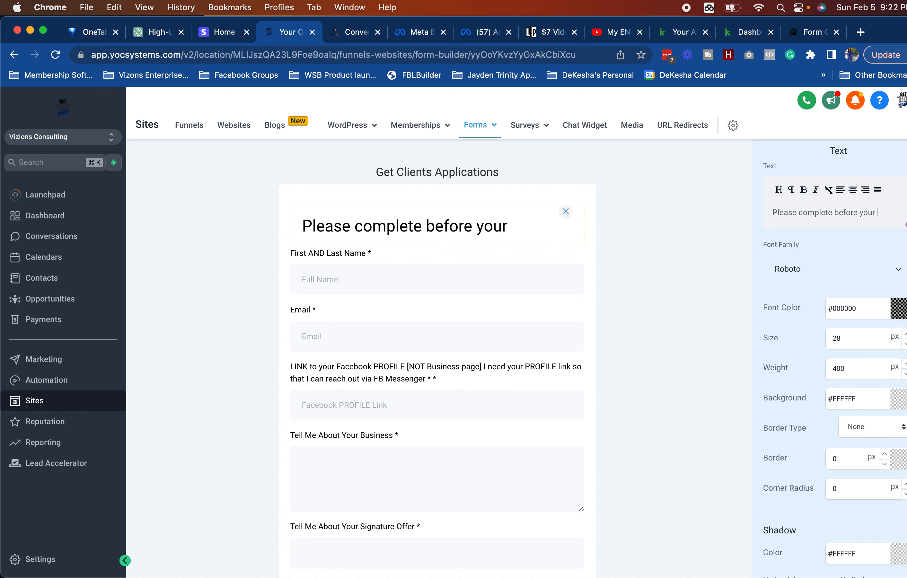
pyautogui.write(' strategy session')
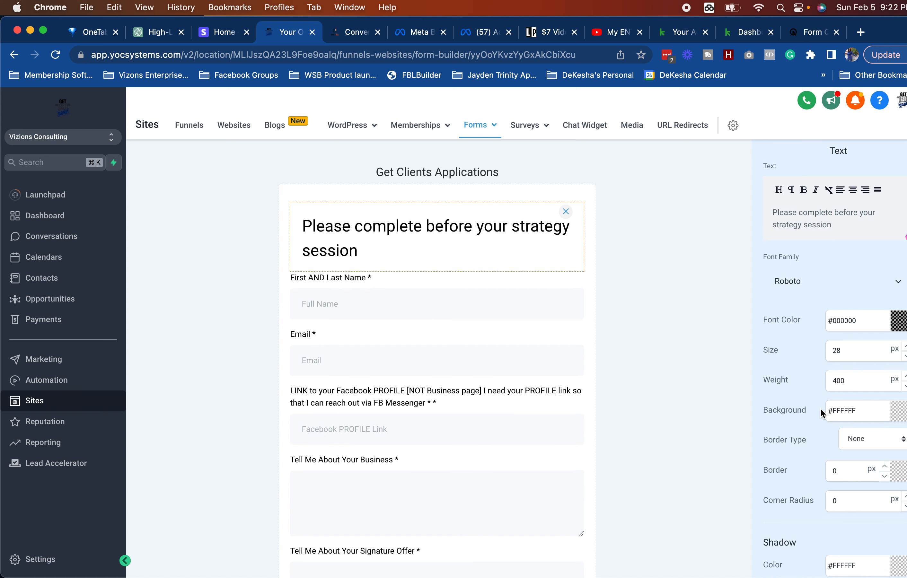
pyautogui.scroll(-5, 819, 407)
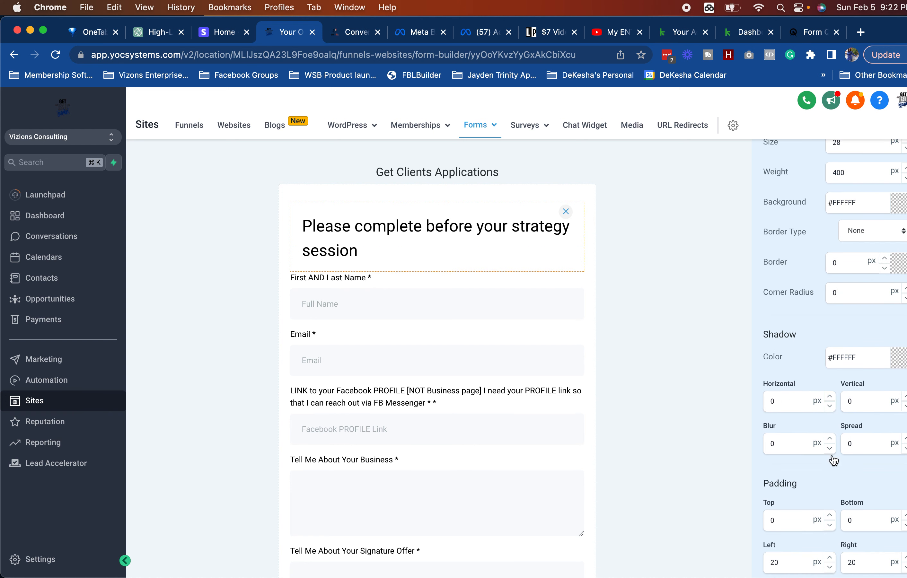
pyautogui.click(707, 396)
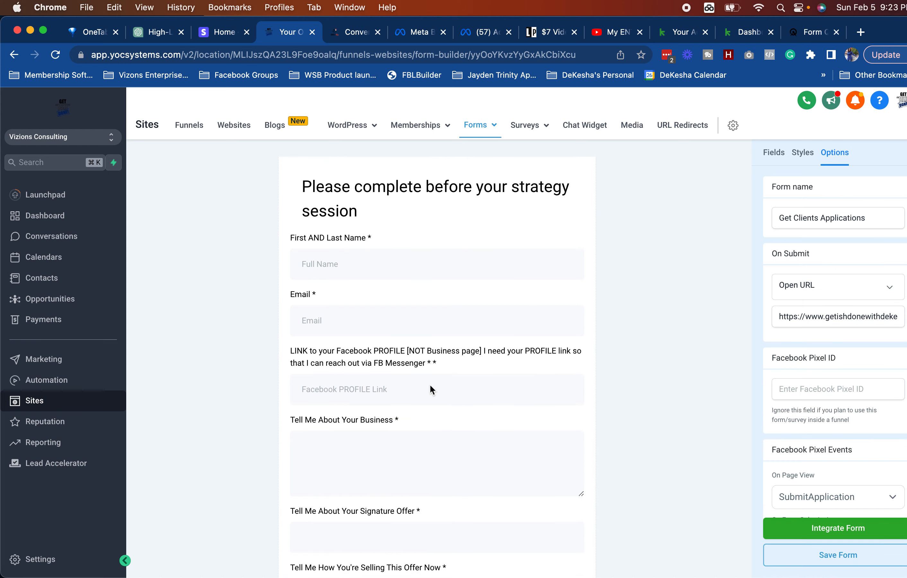
# Step: Review the Facebook profile link, business, and First AND Last Name fields against Acuity's questions
pyautogui.click(383, 334)
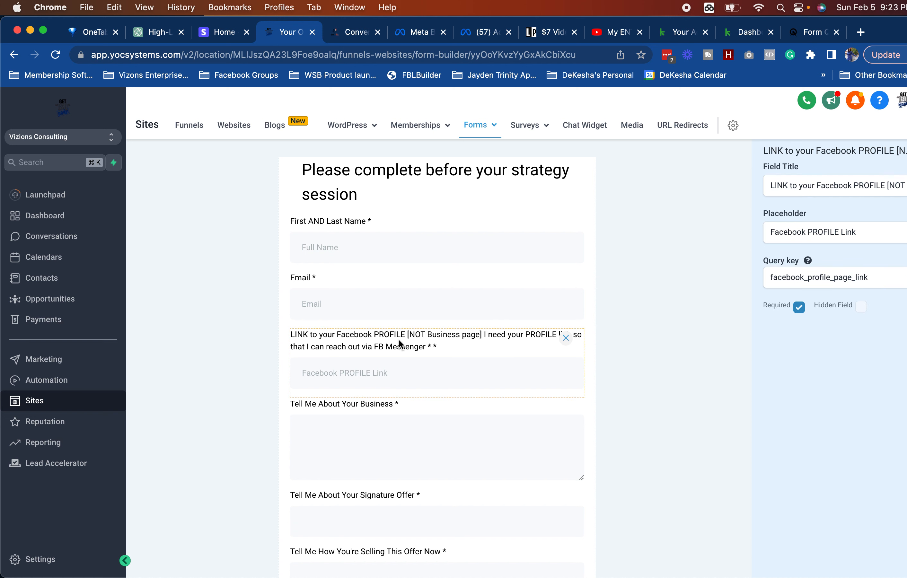
pyautogui.doubleClick(398, 340)
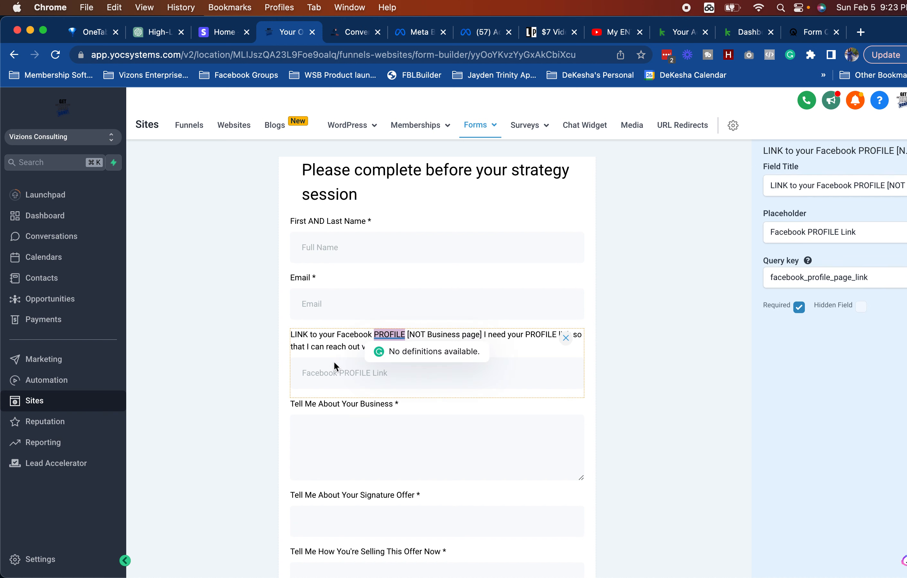
pyautogui.click(365, 402)
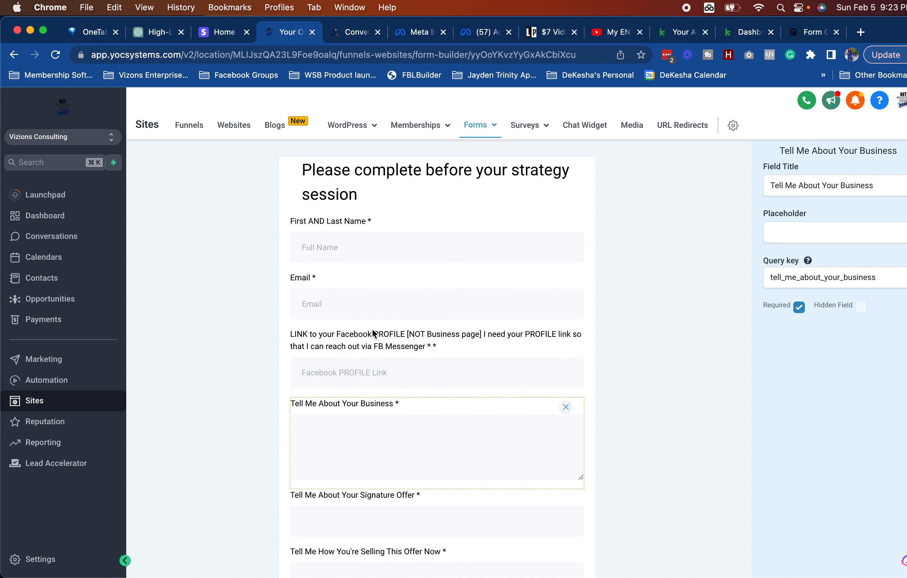
pyautogui.scroll(-1, 453, 344)
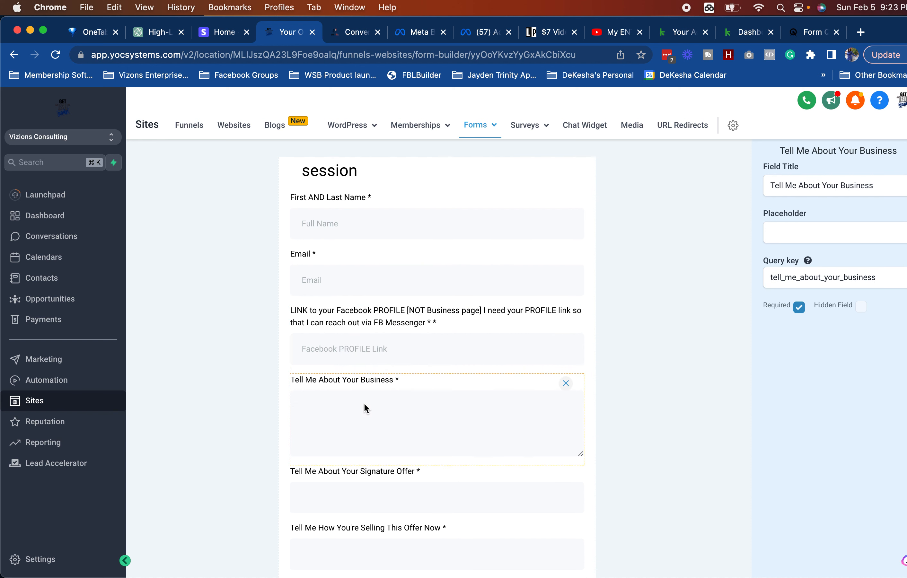
pyautogui.click(729, 203)
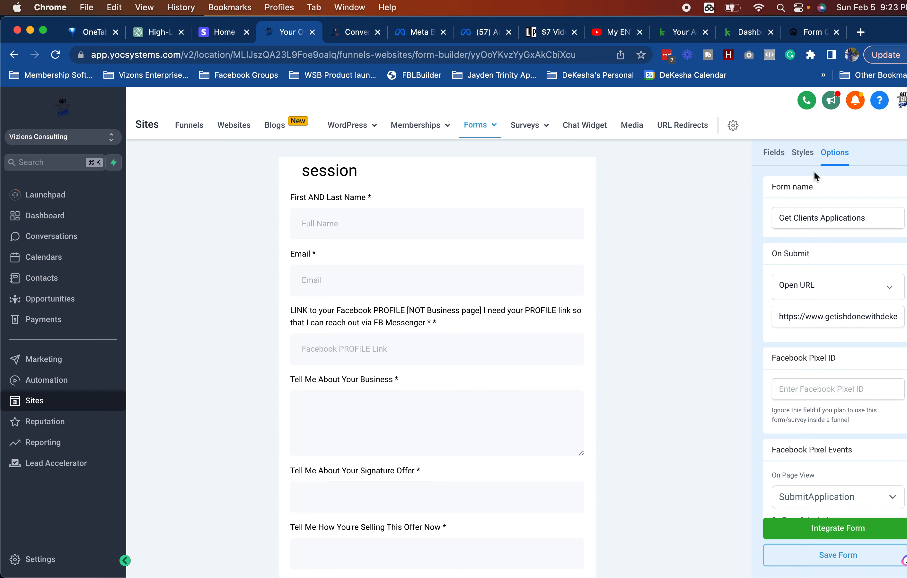
pyautogui.click(342, 228)
pyautogui.click(807, 33)
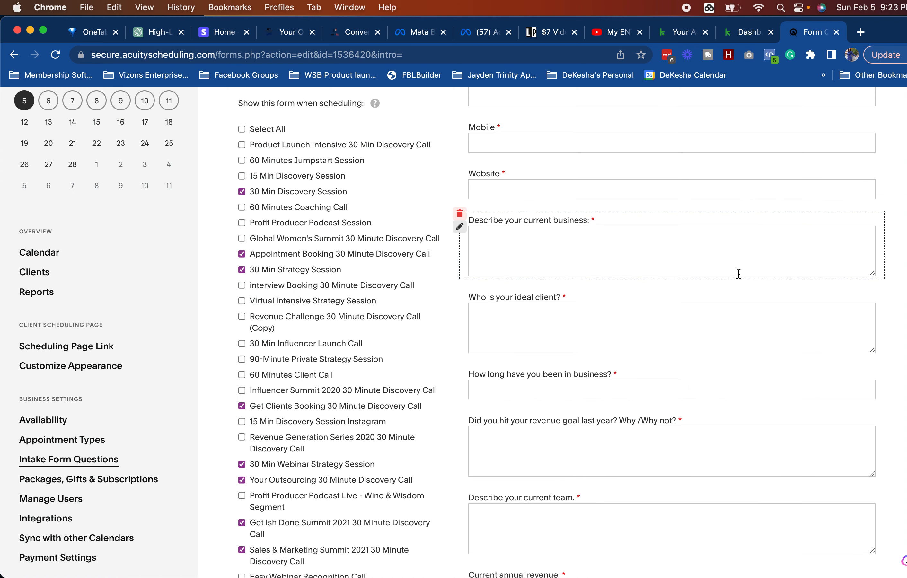
pyautogui.scroll(10, 477, 372)
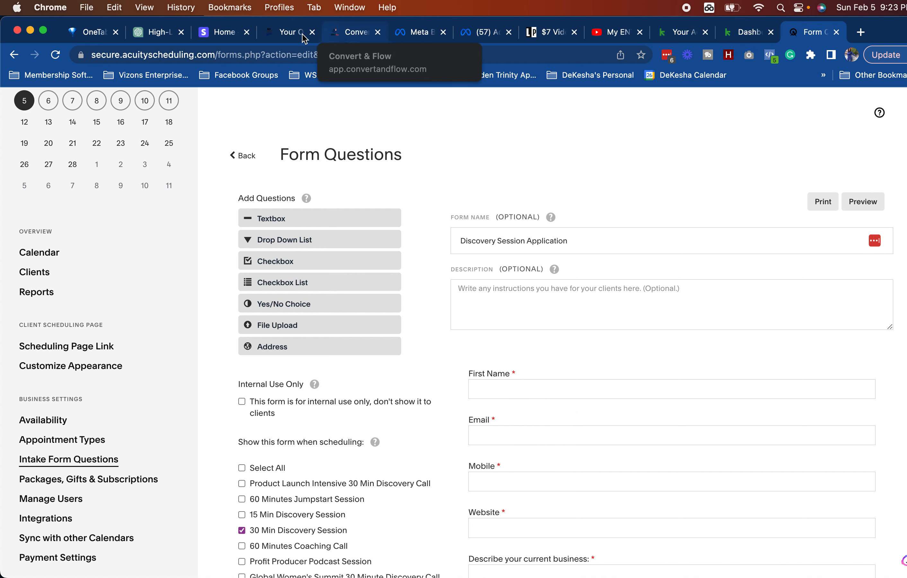
pyautogui.click(291, 32)
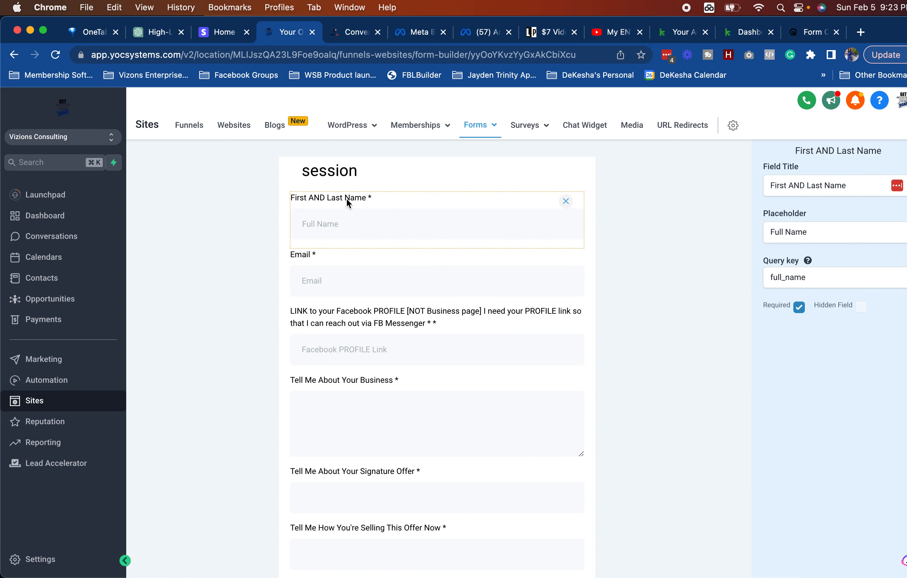
# Step: Delete the combined First AND Last Name question
pyautogui.scroll(3, 708, 326)
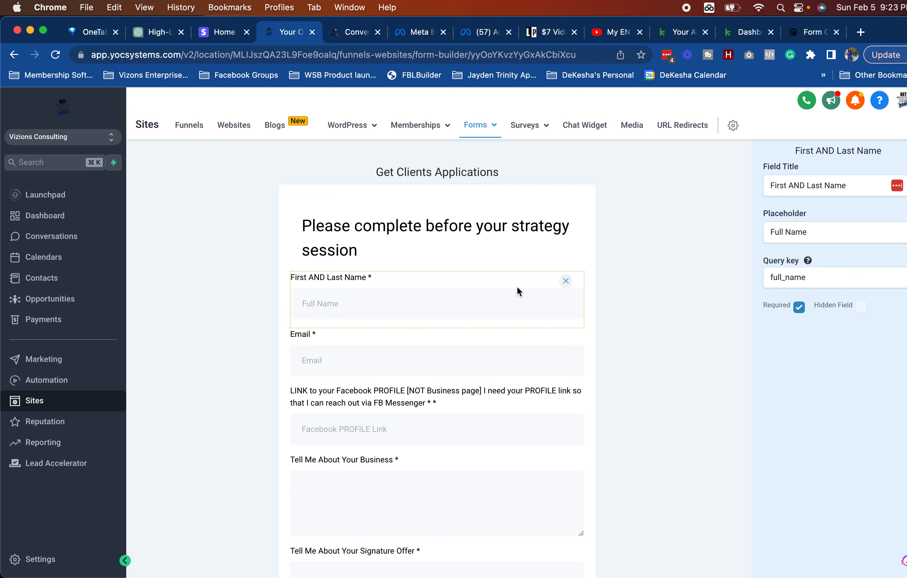
pyautogui.click(565, 281)
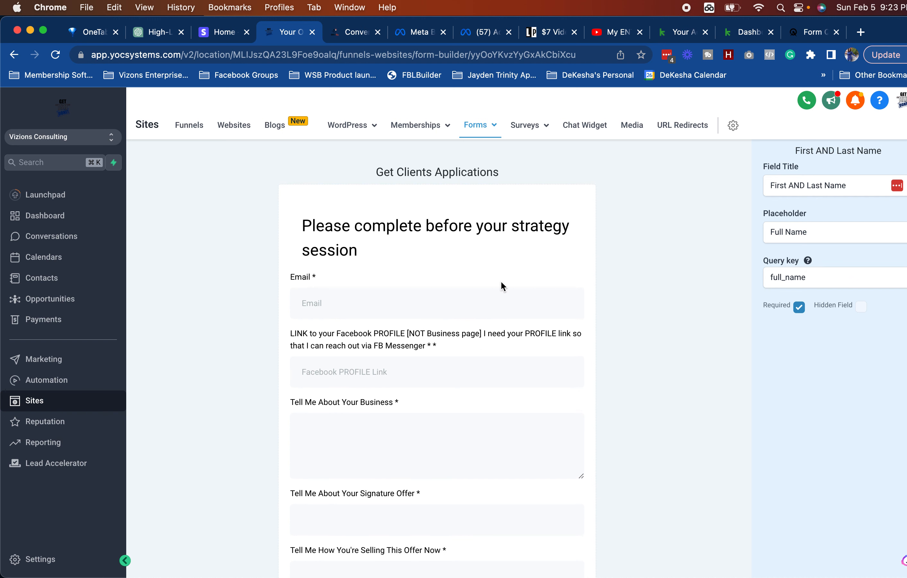
pyautogui.click(496, 276)
pyautogui.click(702, 295)
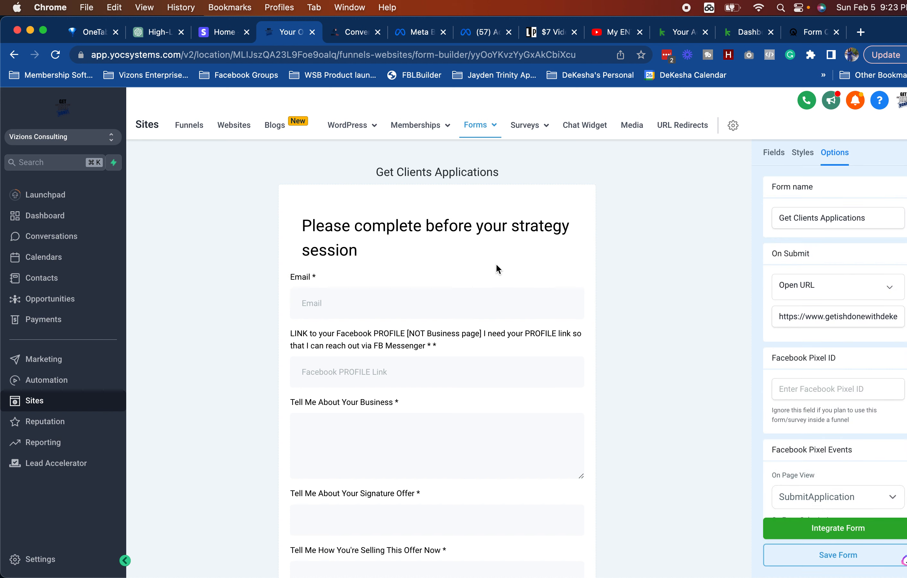
# Step: Add First Name and Last Name fields from the Standard fields list above Email
pyautogui.click(773, 153)
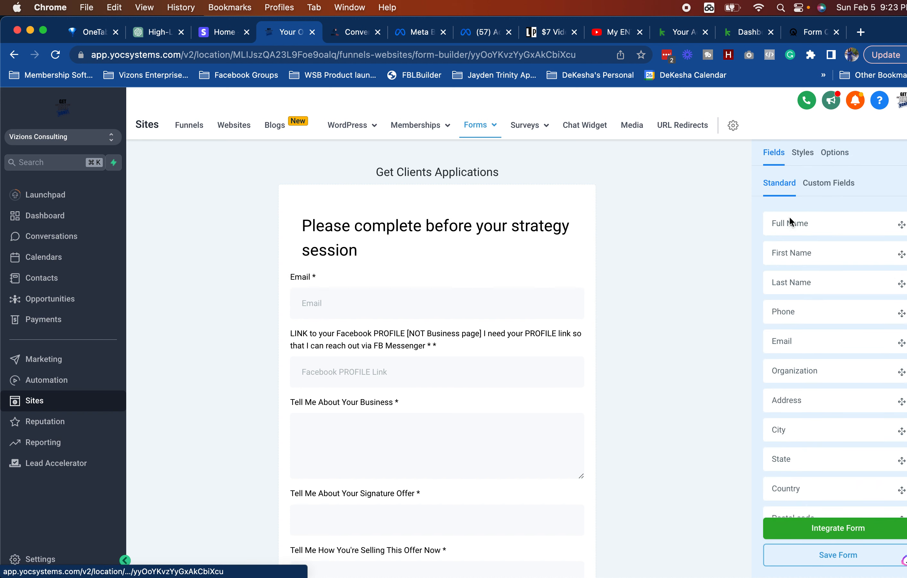
pyautogui.moveTo(800, 253); pyautogui.dragTo(452, 272)
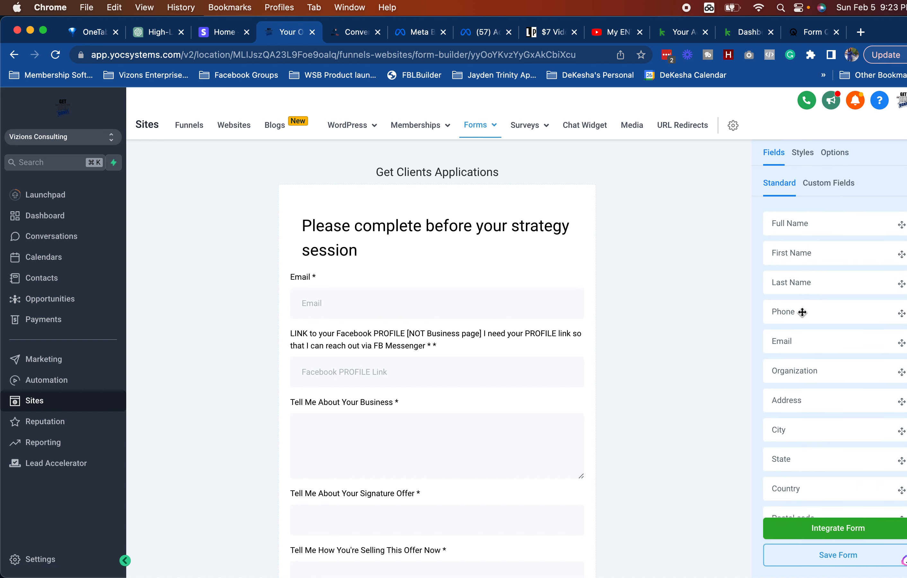
pyautogui.moveTo(802, 284); pyautogui.dragTo(429, 284)
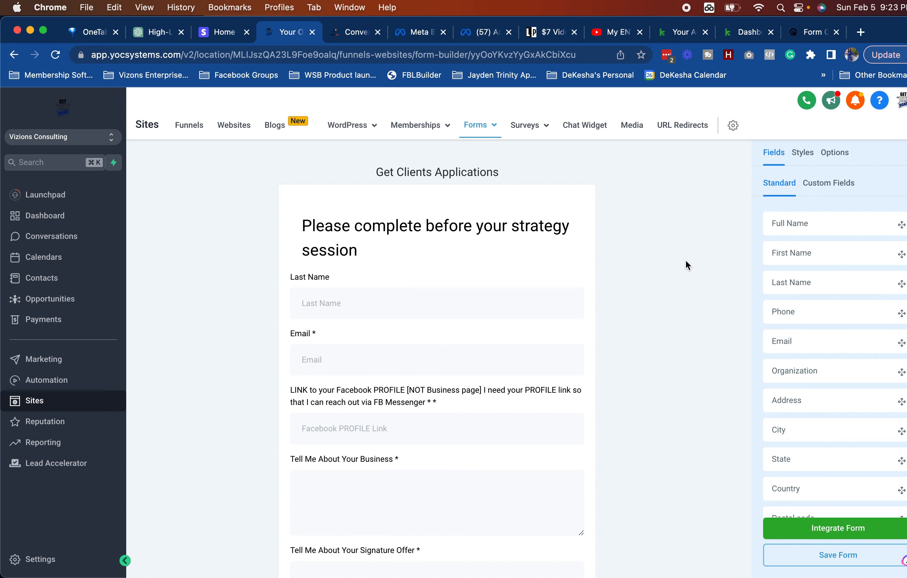
pyautogui.moveTo(812, 253); pyautogui.dragTo(334, 286)
pyautogui.moveTo(797, 257); pyautogui.dragTo(356, 289)
pyautogui.click(357, 292)
pyautogui.click(669, 301)
pyautogui.moveTo(790, 259); pyautogui.dragTo(372, 274)
pyautogui.moveTo(799, 254); pyautogui.dragTo(492, 338)
pyautogui.moveTo(790, 255); pyautogui.dragTo(397, 338)
# Step: Move First Name above Last Name and check the Last Name and Email field settings
pyautogui.click(344, 298)
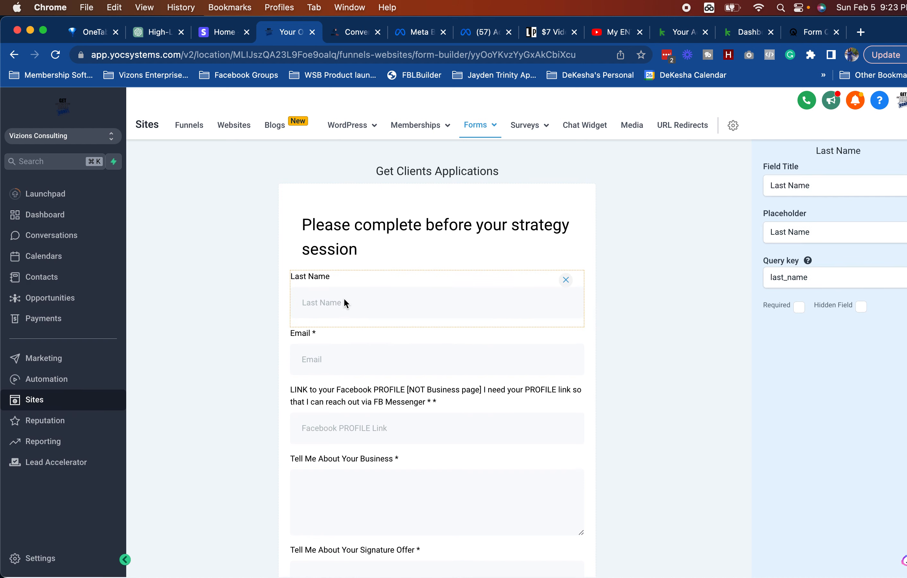
pyautogui.scroll(-10, 381, 456)
pyautogui.scroll(-5, 381, 456)
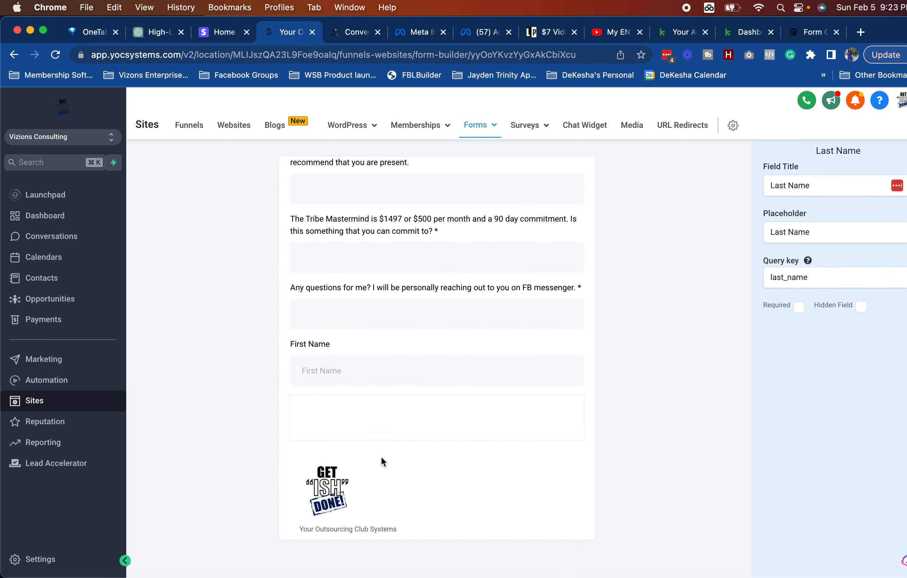
pyautogui.click(310, 358)
pyautogui.moveTo(310, 357); pyautogui.dragTo(308, 274)
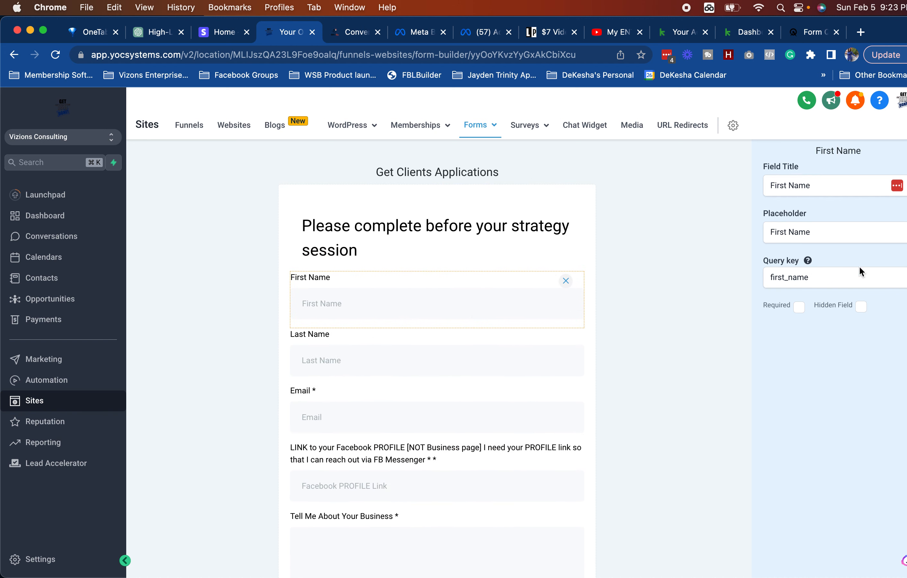
pyautogui.click(493, 348)
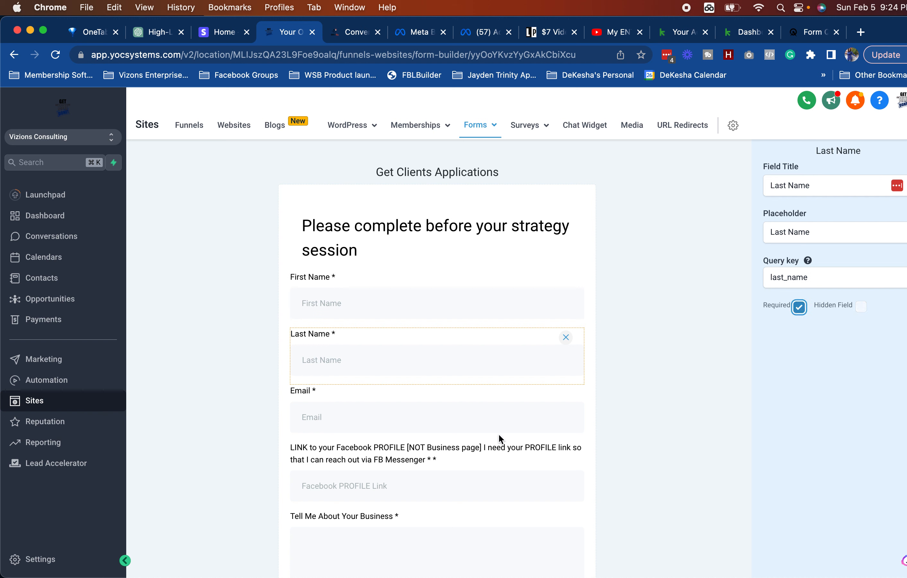
pyautogui.click(455, 414)
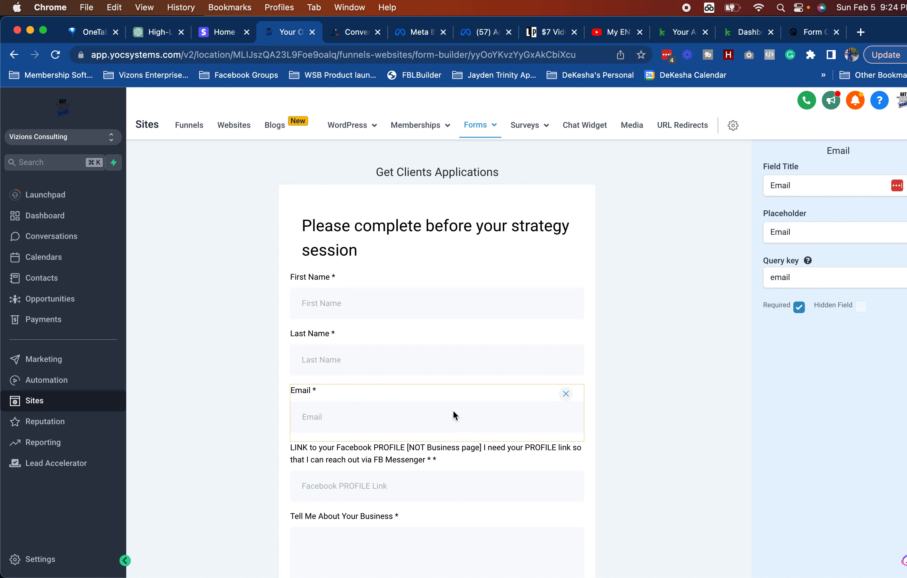
# Step: Add a Phone field below Email, ahead of the Facebook profile link question
pyautogui.click(680, 247)
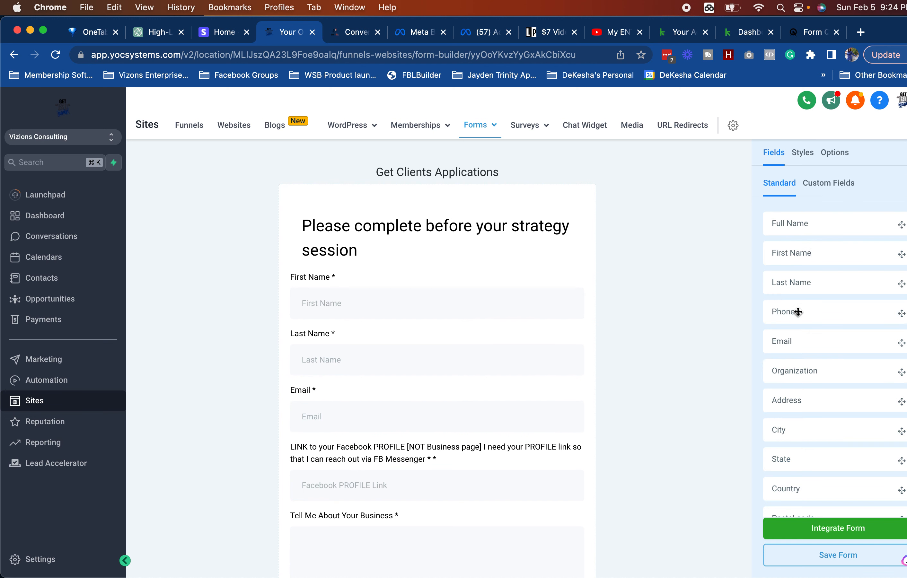
pyautogui.moveTo(788, 312); pyautogui.dragTo(539, 448)
pyautogui.scroll(-3, 438, 466)
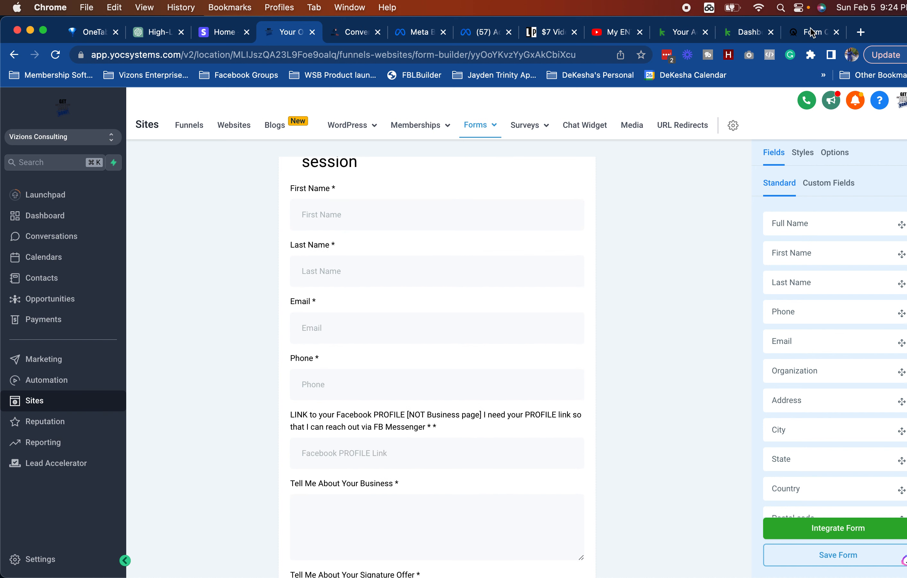
# Step: Read Acuity's Discovery Session questions through the $5k commitment question, then return to the form builder
pyautogui.click(810, 32)
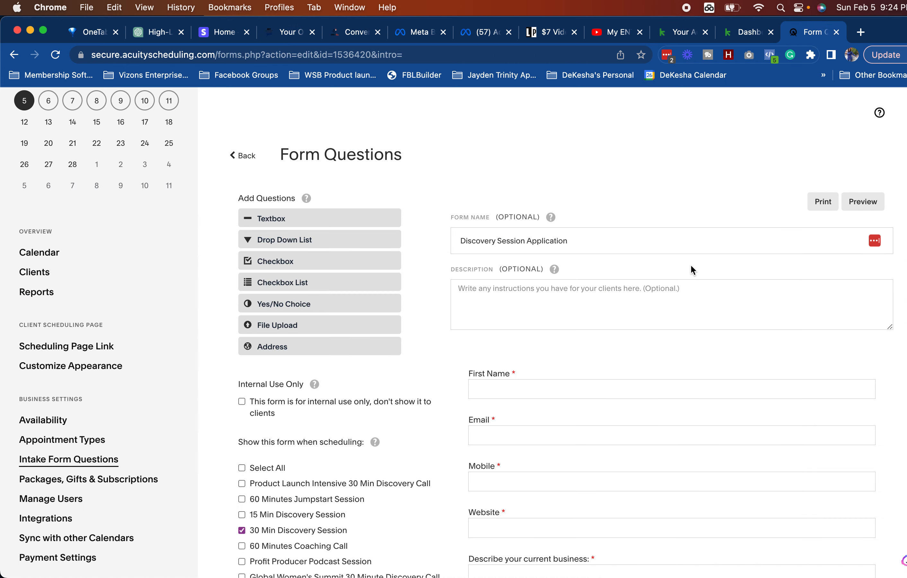
pyautogui.scroll(-5, 644, 346)
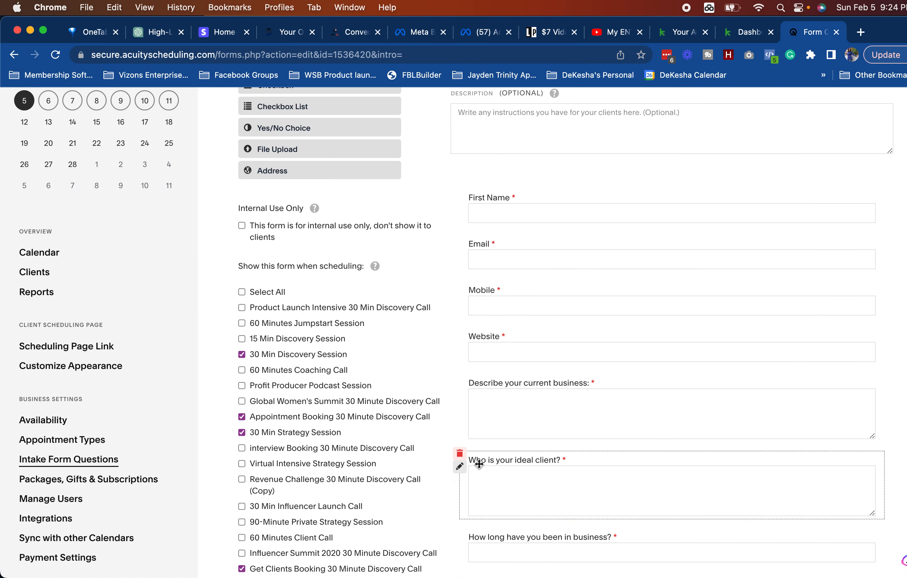
pyautogui.scroll(-4, 580, 478)
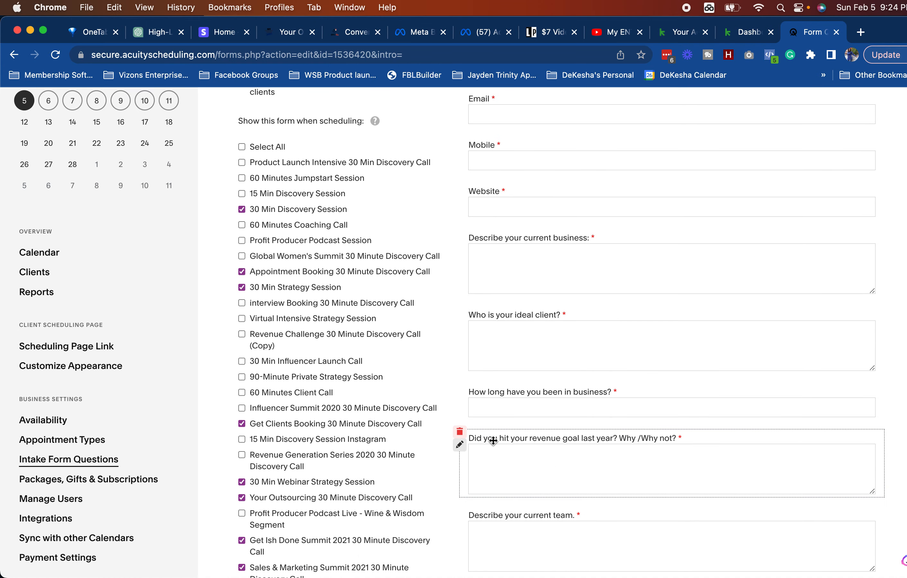
pyautogui.scroll(-3, 662, 439)
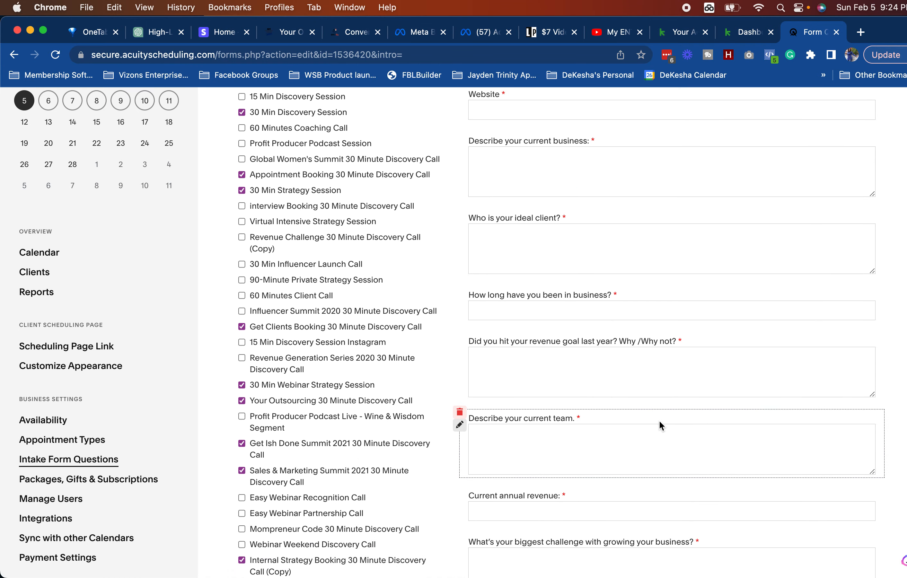
pyautogui.scroll(-4, 659, 420)
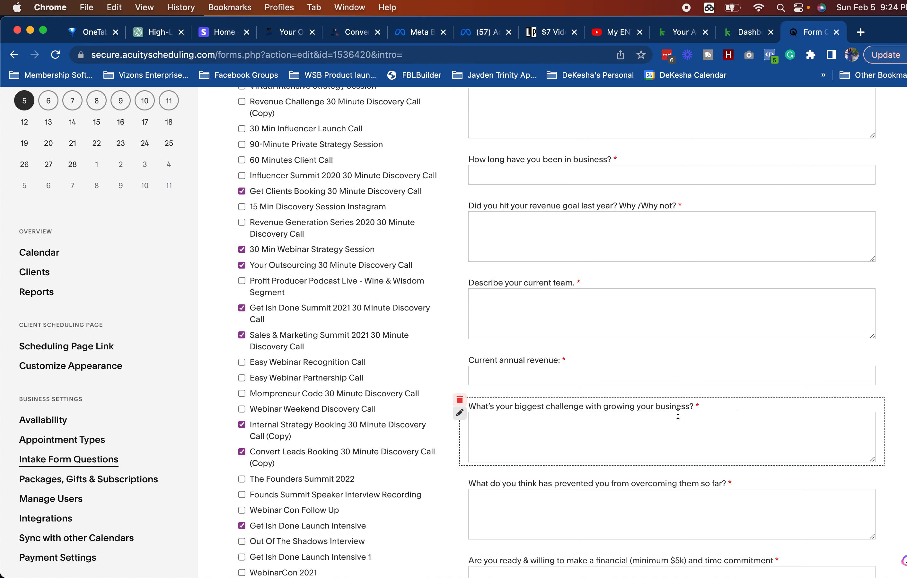
pyautogui.scroll(-4, 677, 414)
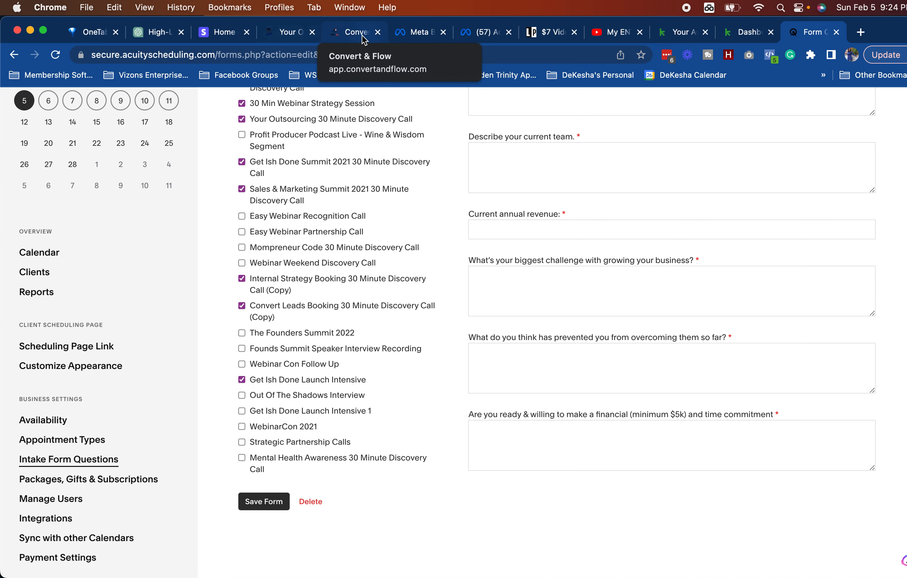
pyautogui.scroll(5, 396, 150)
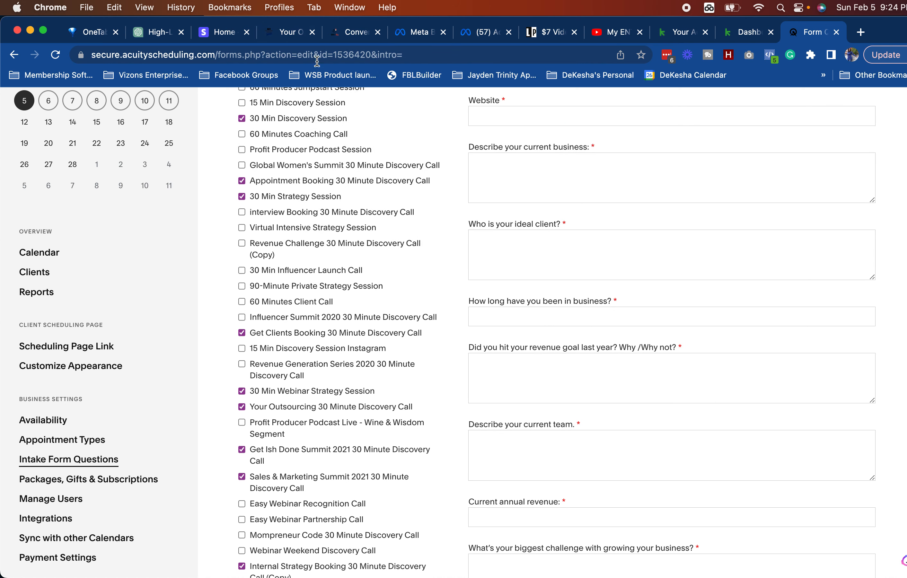
pyautogui.scroll(5, 642, 243)
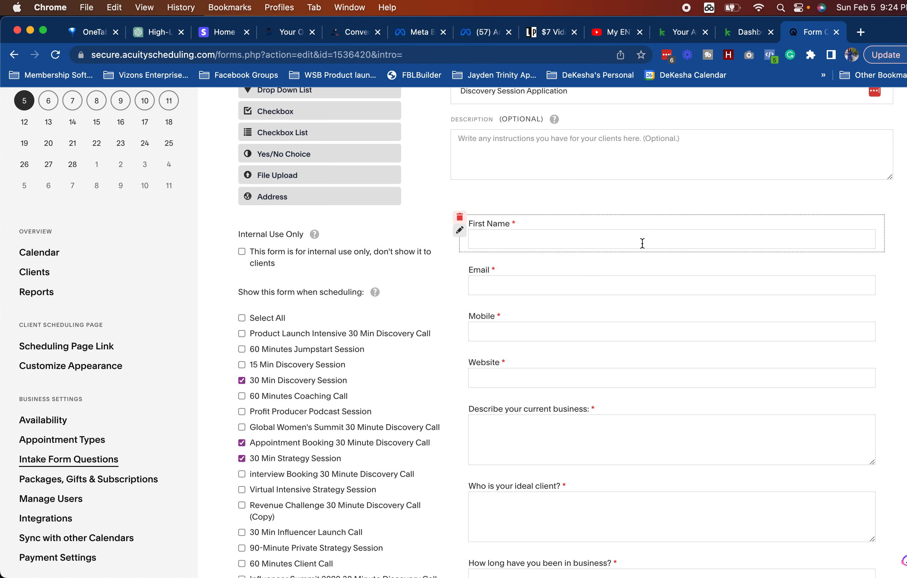
pyautogui.click(290, 32)
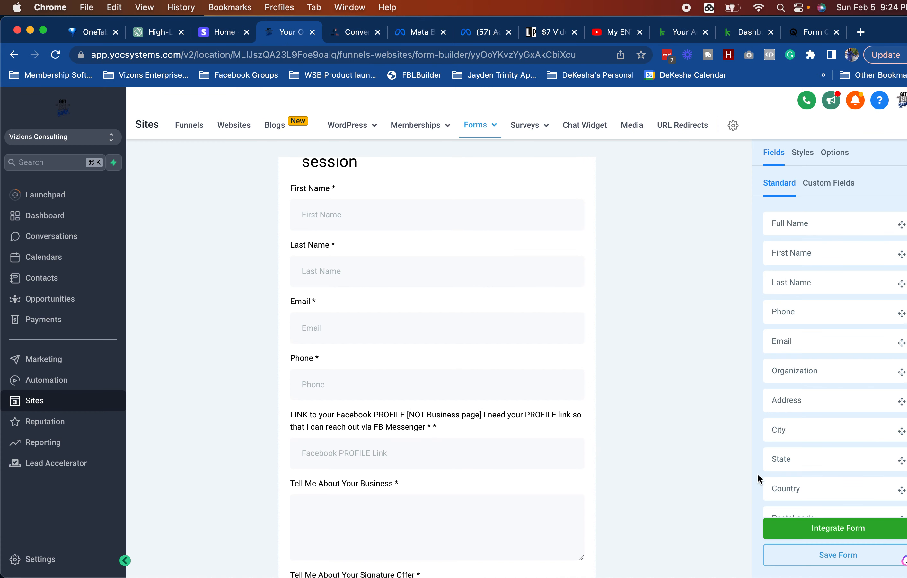
# Step: Save the Get Clients Applications form, look it over, and go to Settings' Business Profile
pyautogui.click(785, 560)
pyautogui.scroll(3, 527, 357)
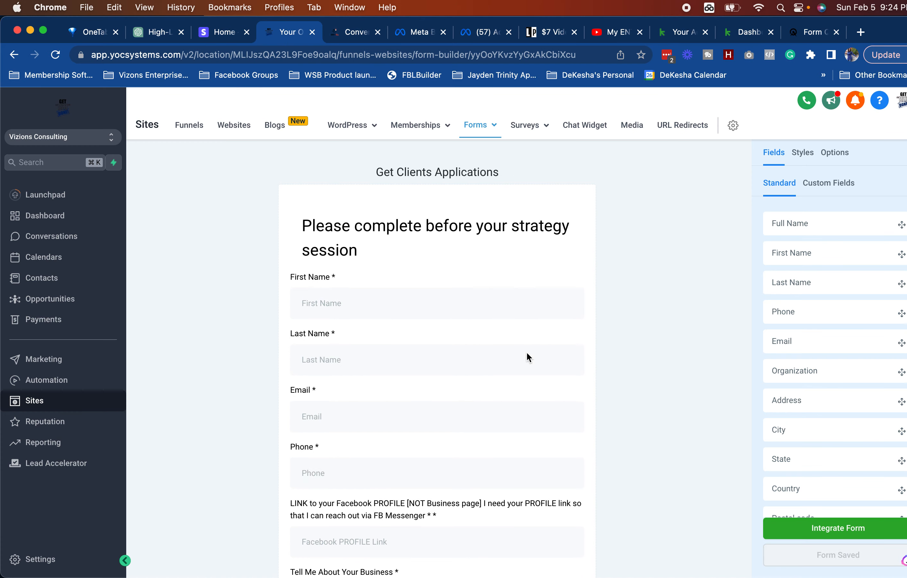
pyautogui.scroll(-20, 379, 507)
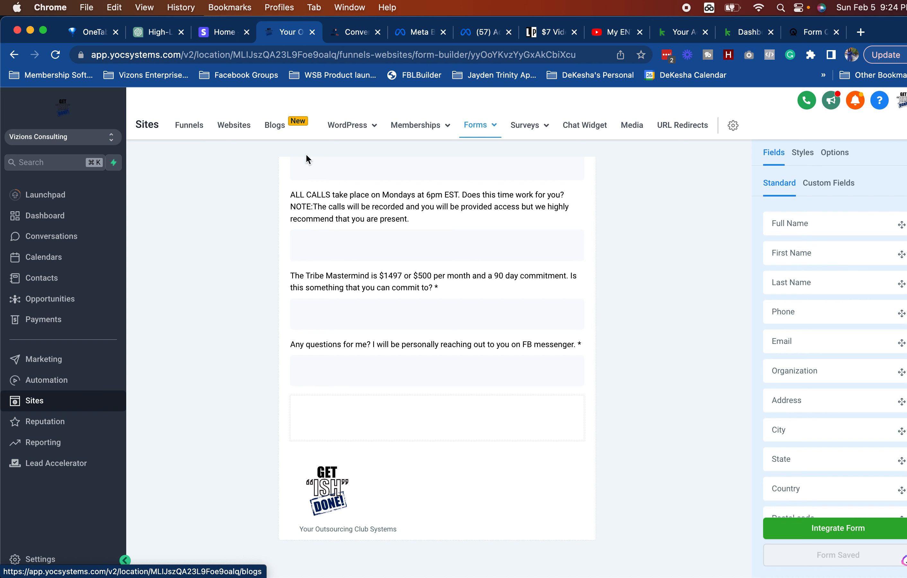
pyautogui.click(40, 557)
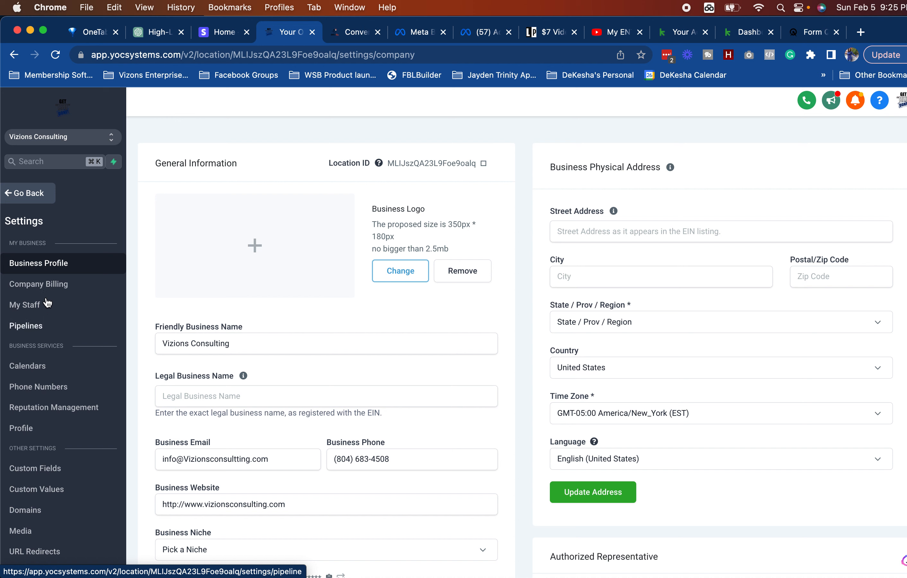
# Step: Set GET CLIENTS FORM as the booking form on the Get Ish Done Client Call calendar
pyautogui.click(39, 366)
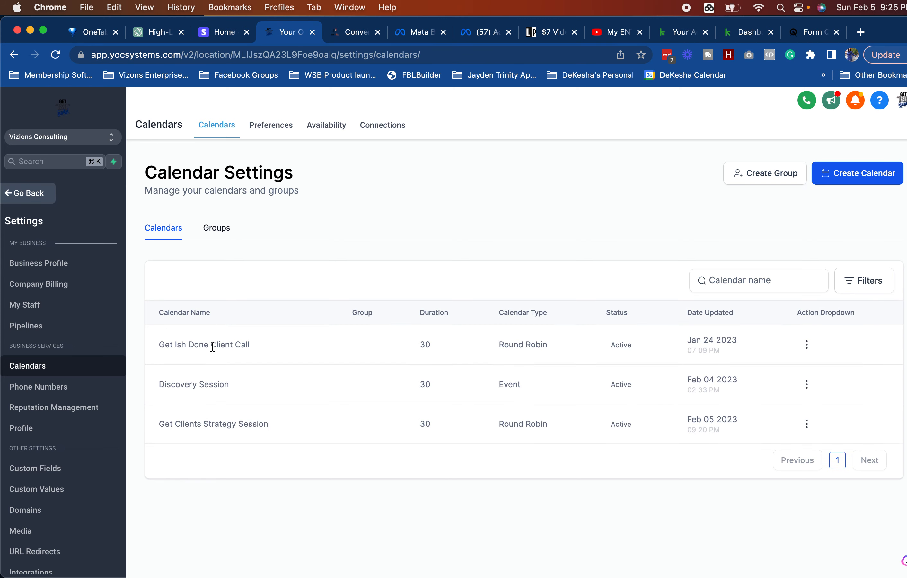
pyautogui.click(806, 344)
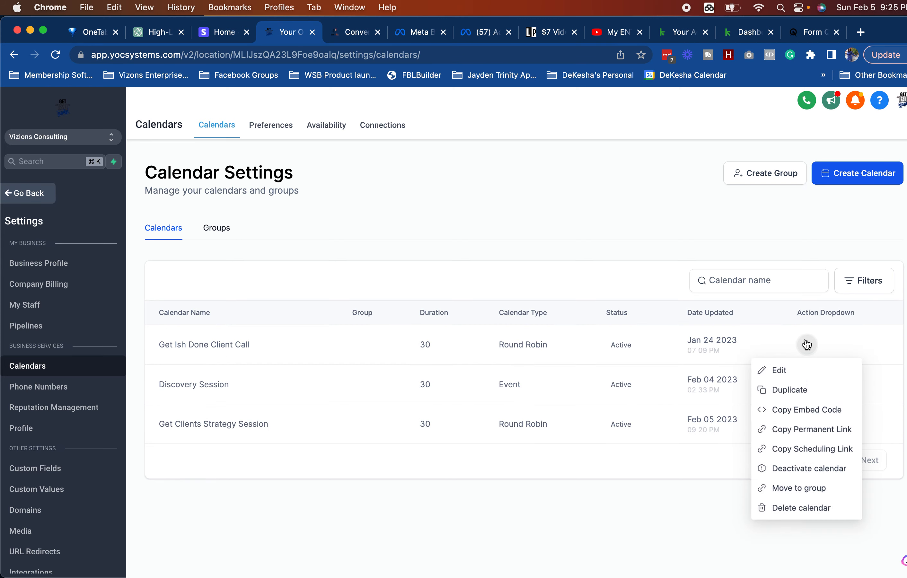
pyautogui.click(786, 366)
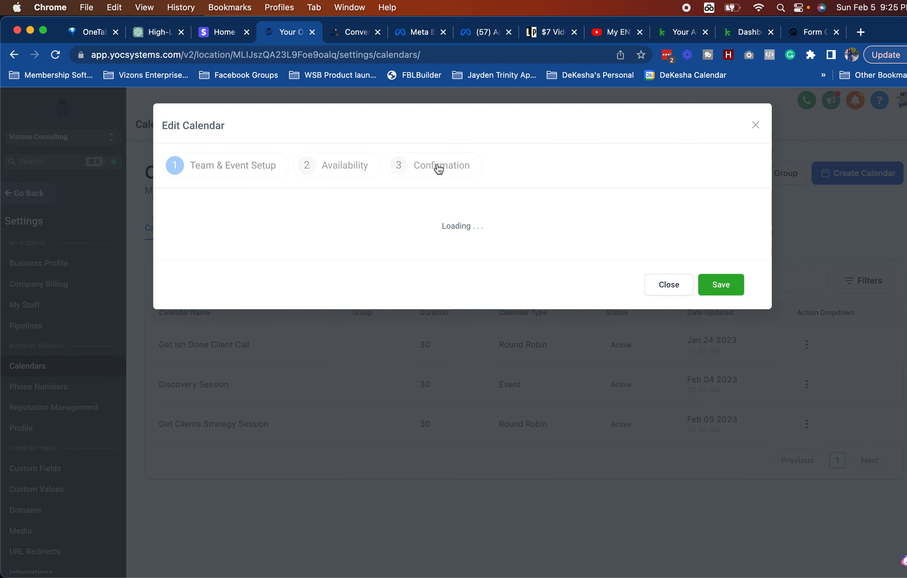
pyautogui.click(438, 168)
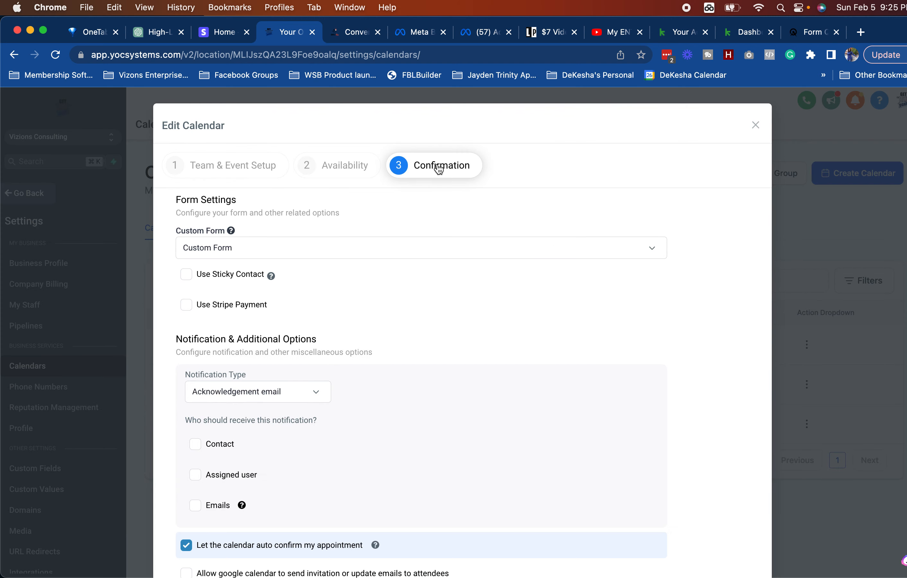
pyautogui.click(274, 249)
pyautogui.click(227, 356)
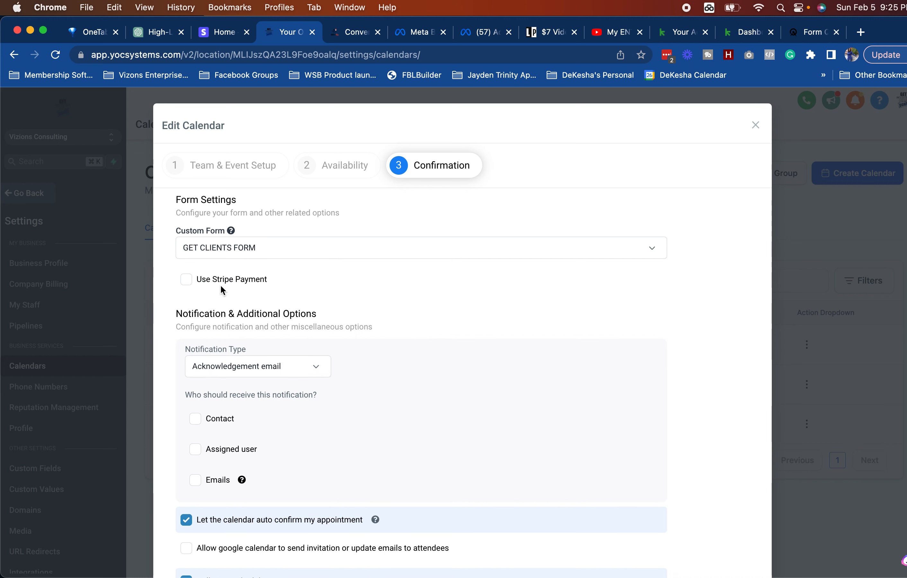
# Step: Notify the contact on booking, leaving additional email notifications off
pyautogui.scroll(-2, 349, 311)
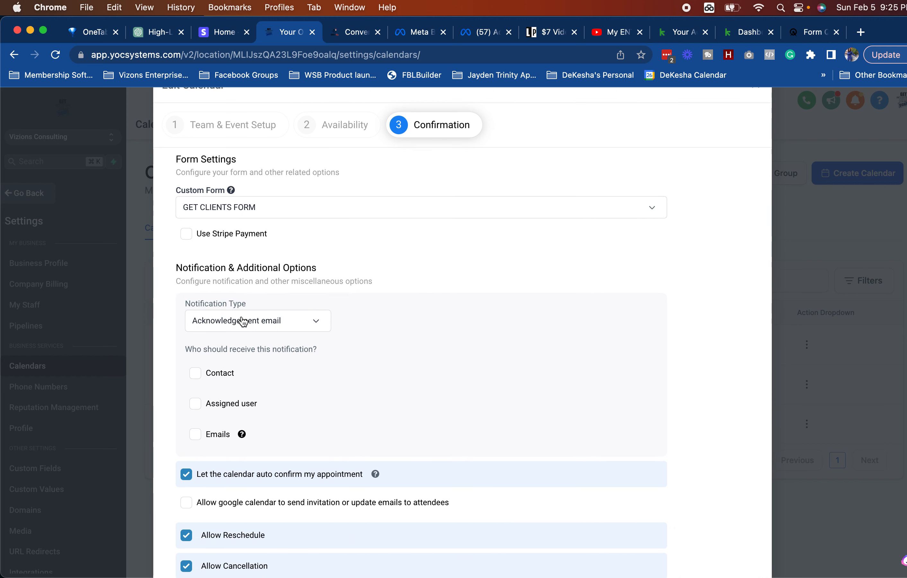
pyautogui.click(195, 435)
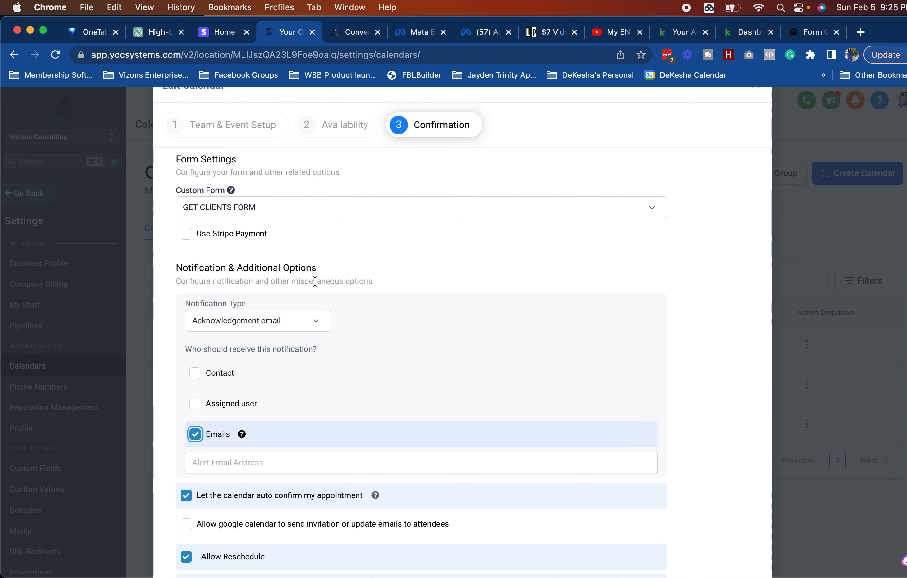
pyautogui.click(297, 322)
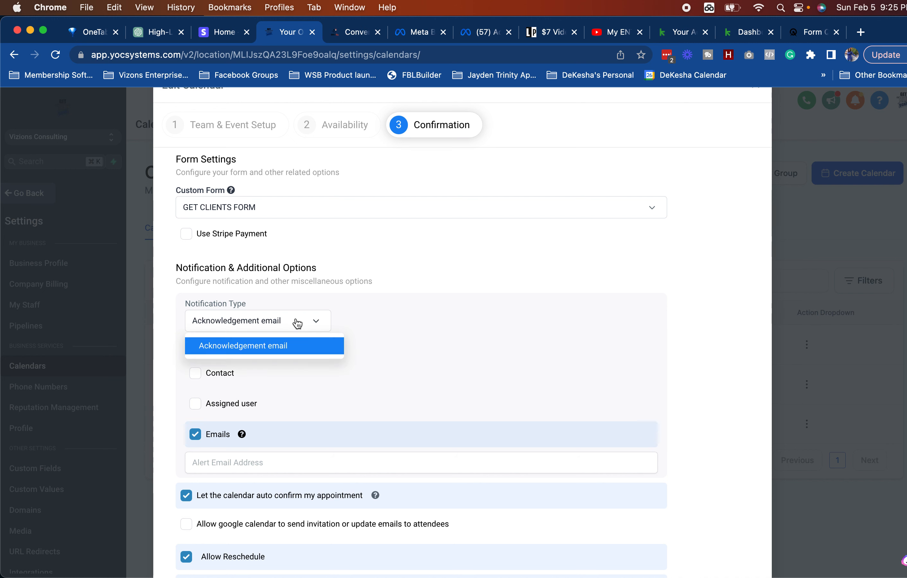
pyautogui.click(298, 323)
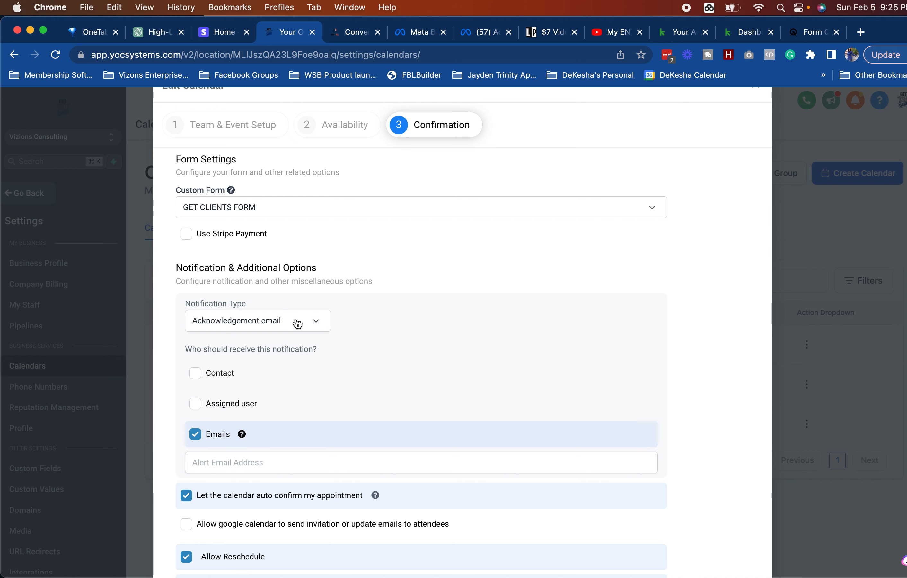
pyautogui.click(194, 374)
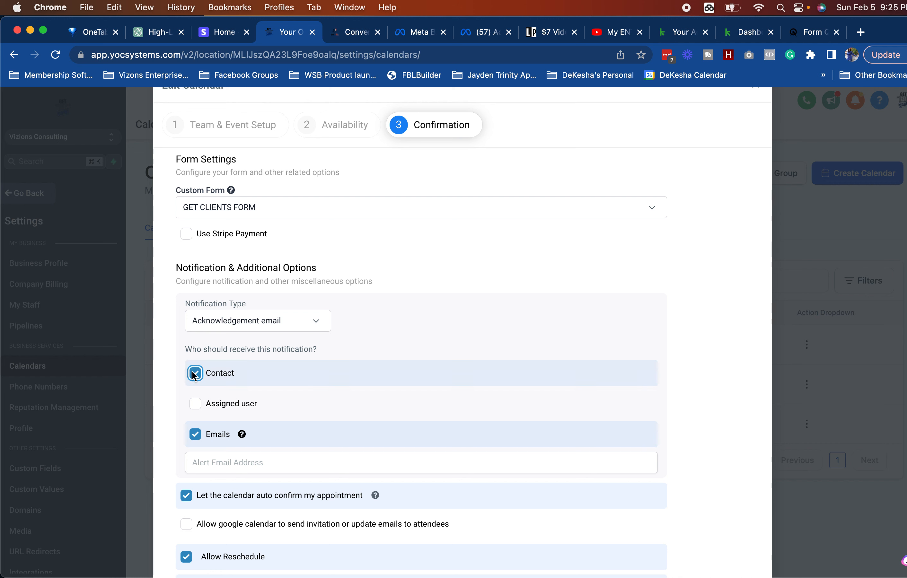
pyautogui.click(194, 435)
# Step: Enable Google Calendar invitations to attendees and save the calendar settings
pyautogui.scroll(-3, 240, 377)
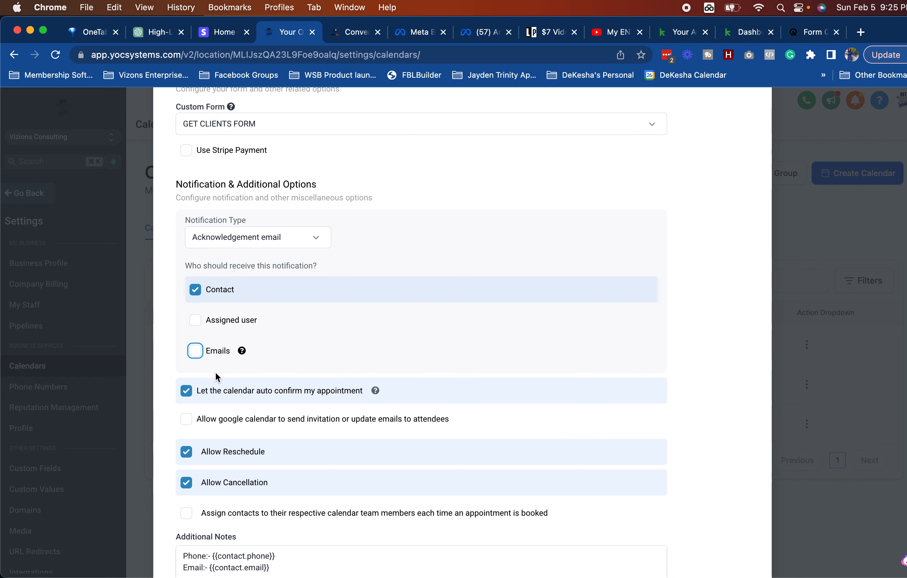
pyautogui.click(191, 416)
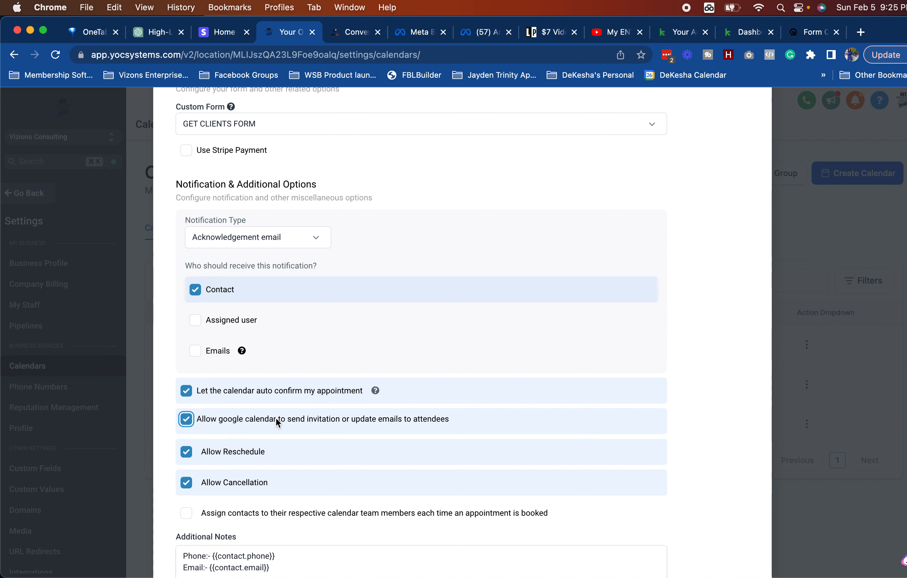
pyautogui.scroll(-3, 381, 442)
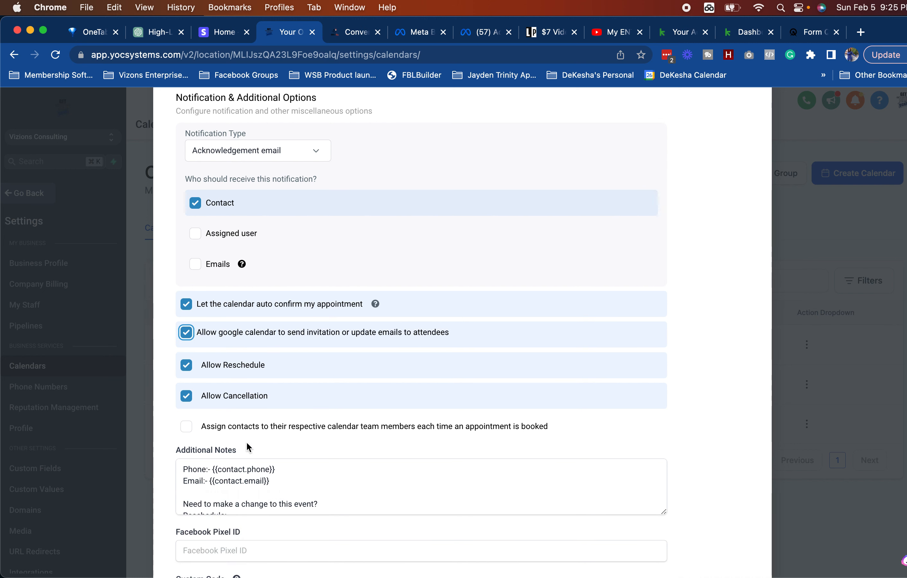
pyautogui.scroll(-3, 283, 476)
pyautogui.scroll(-8, 284, 476)
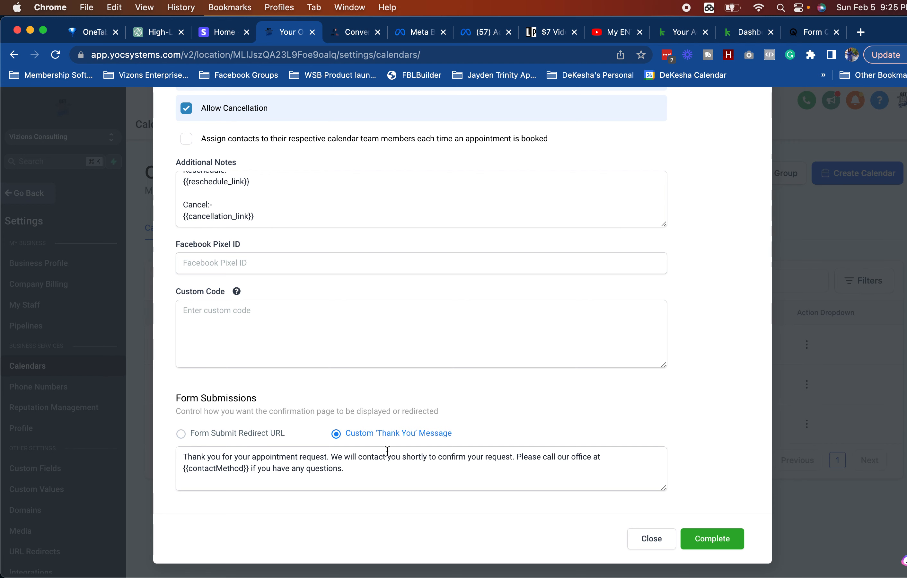
pyautogui.click(710, 536)
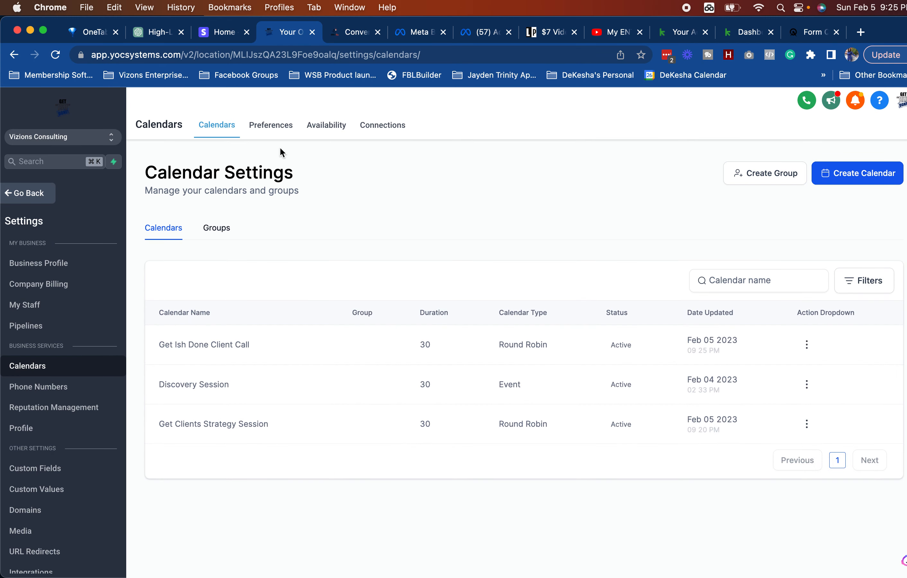
# Step: Re-save the Get Clients Applications form, keeping unsaved work, then go to the Funnels list
pyautogui.click(24, 202)
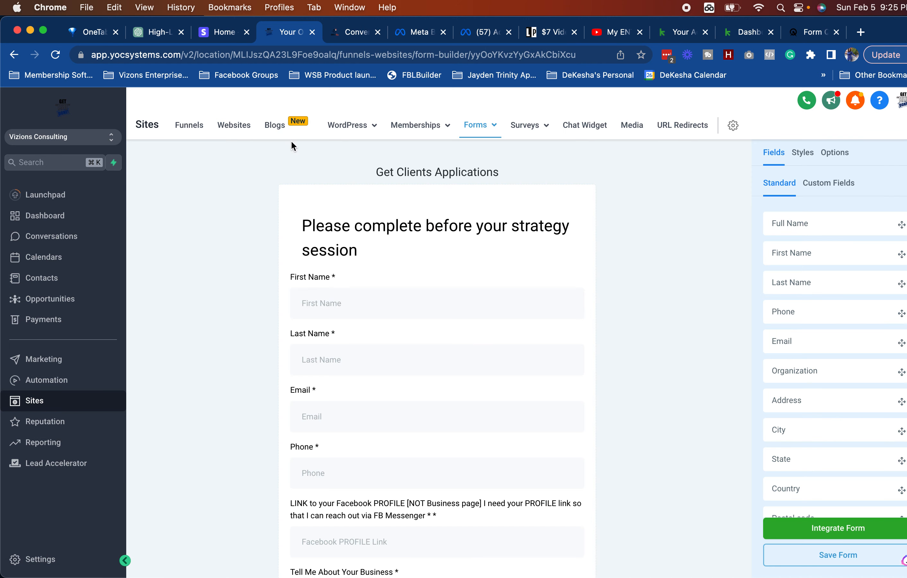
pyautogui.click(185, 128)
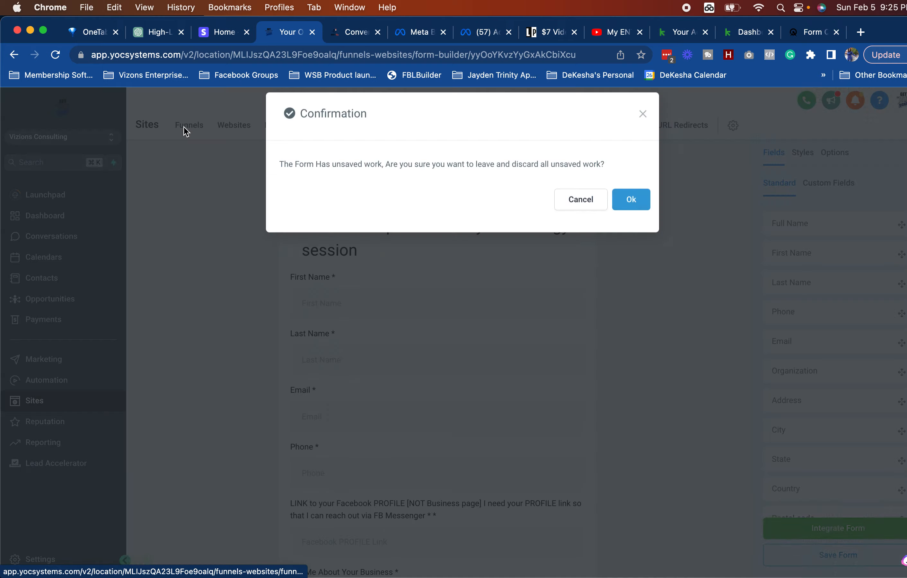
pyautogui.click(568, 217)
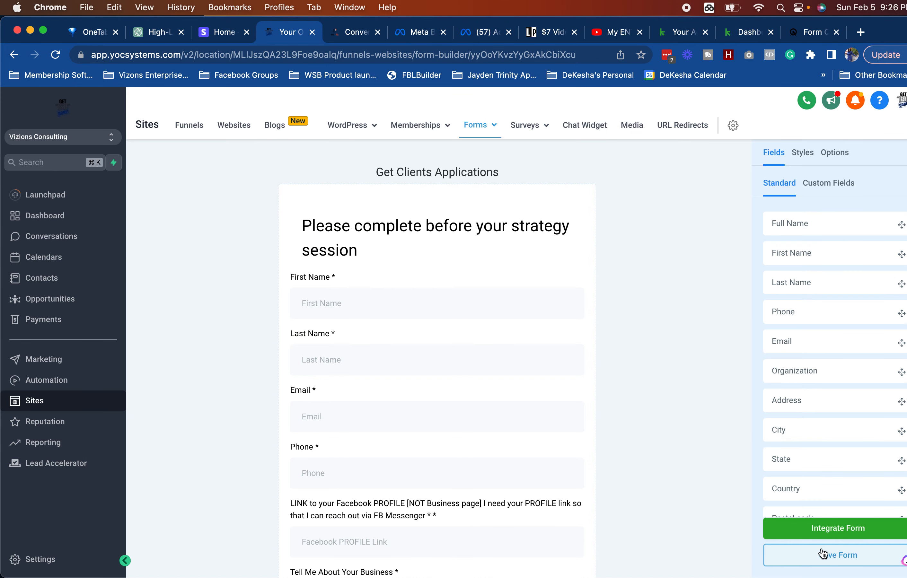
pyautogui.click(818, 553)
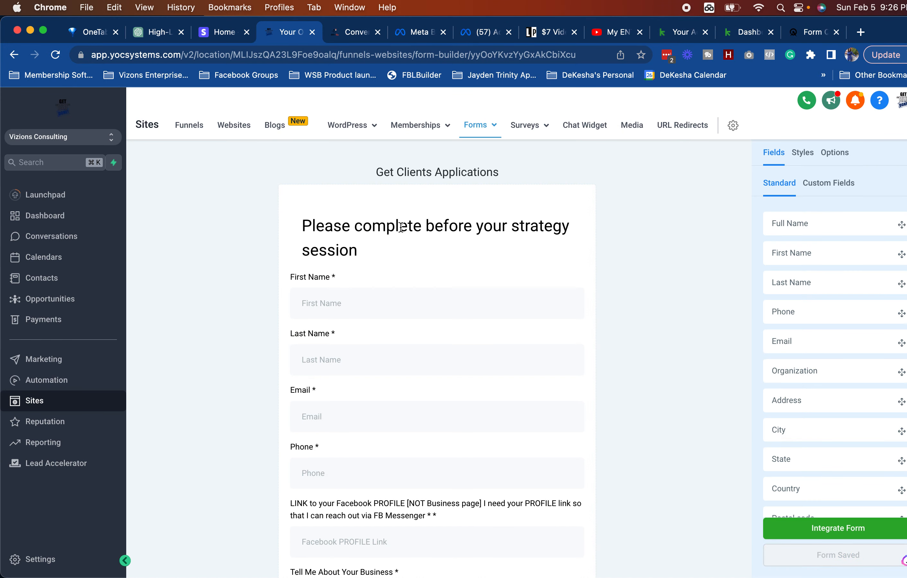
pyautogui.click(191, 128)
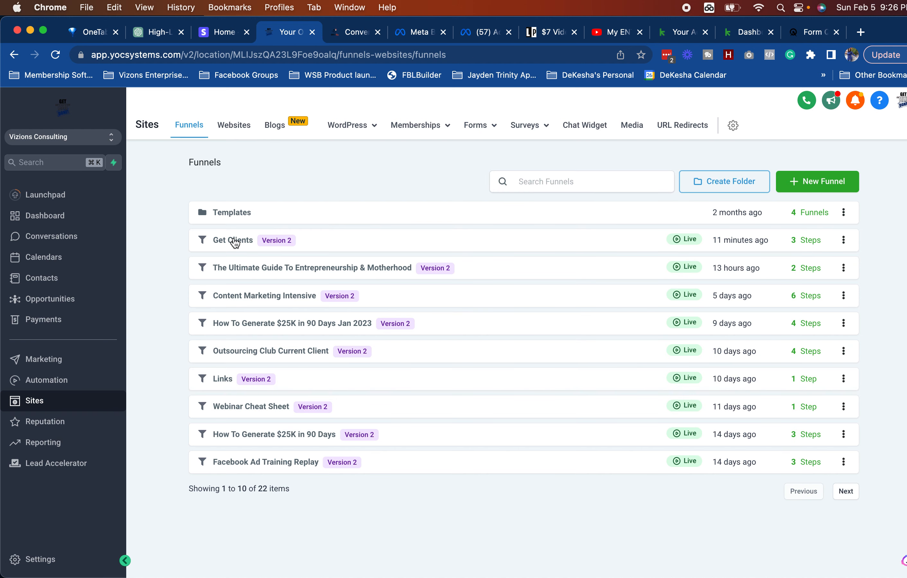
# Step: View the Get Clients Booking step, then exit the opt-in page editor in the convertandflow tab
pyautogui.click(234, 240)
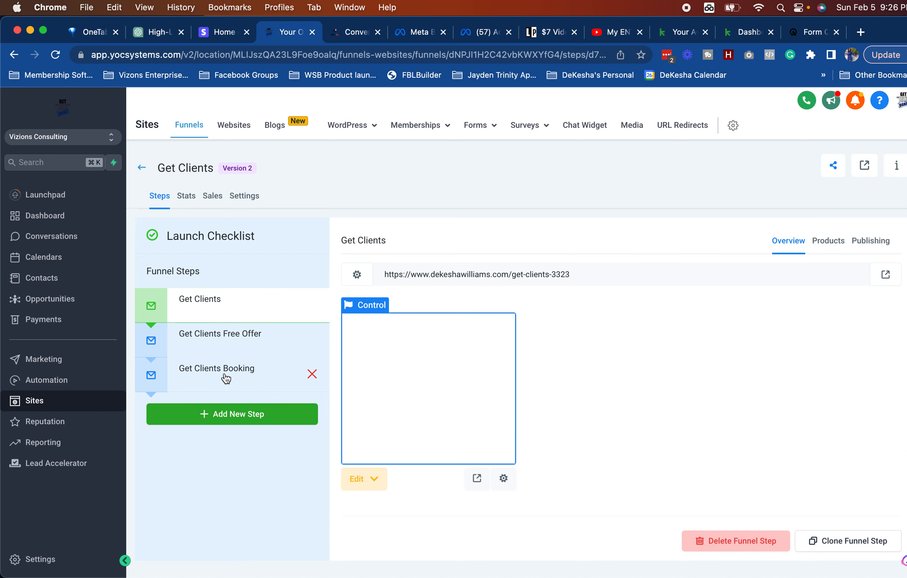
pyautogui.click(223, 376)
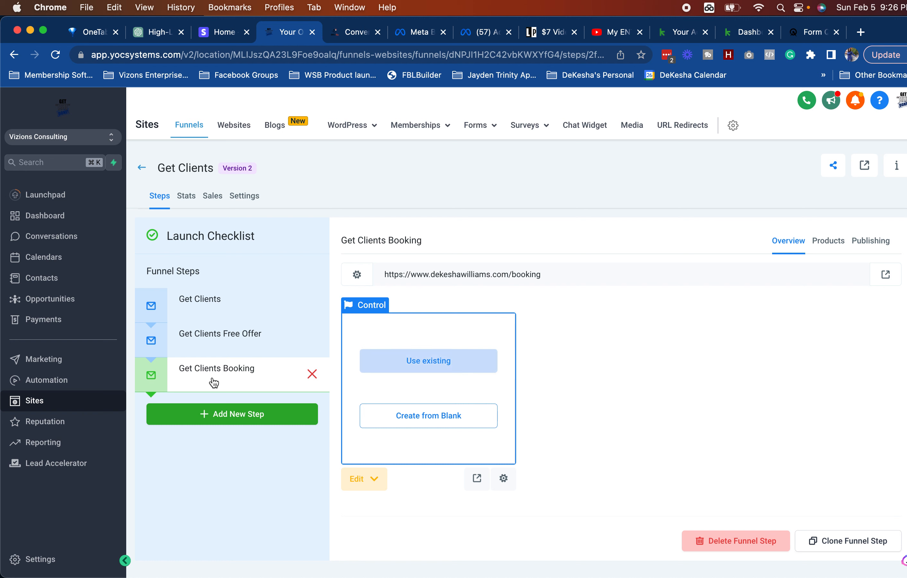
pyautogui.click(351, 33)
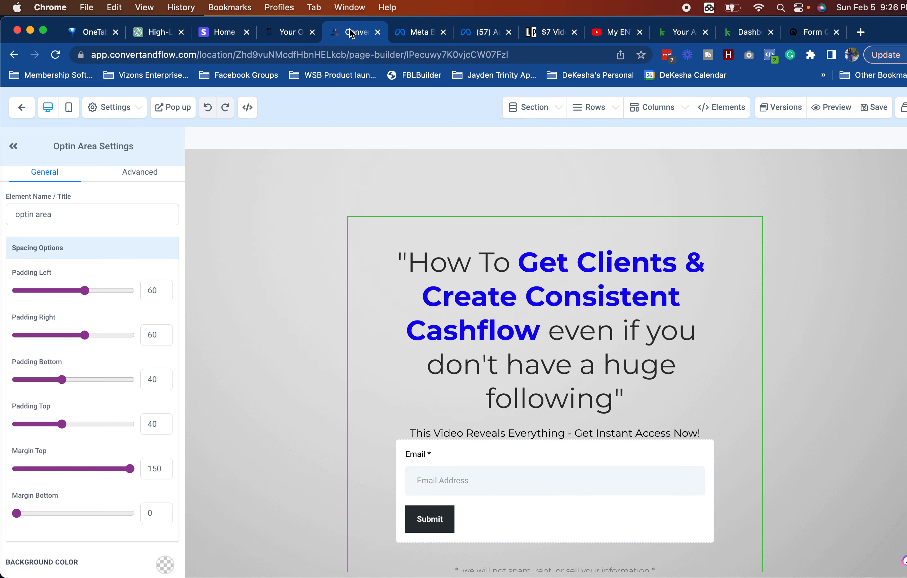
pyautogui.click(21, 108)
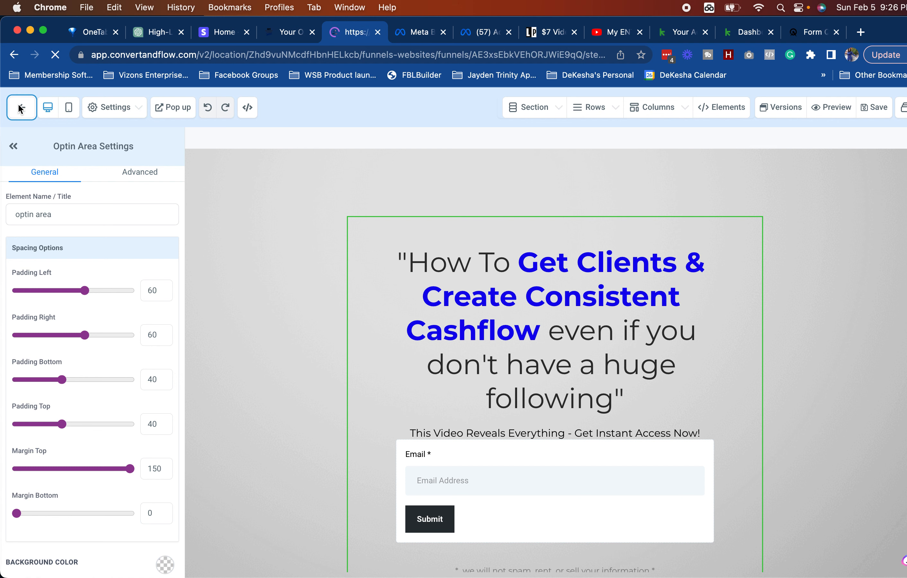
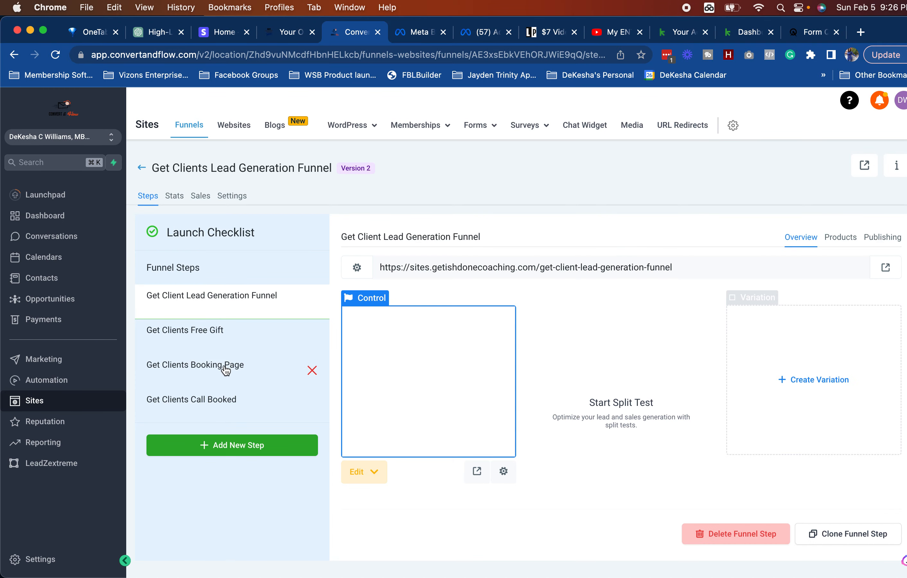
# Step: Open the Get Clients Booking Page in the page builder, then return to the Get Clients funnel
pyautogui.click(225, 369)
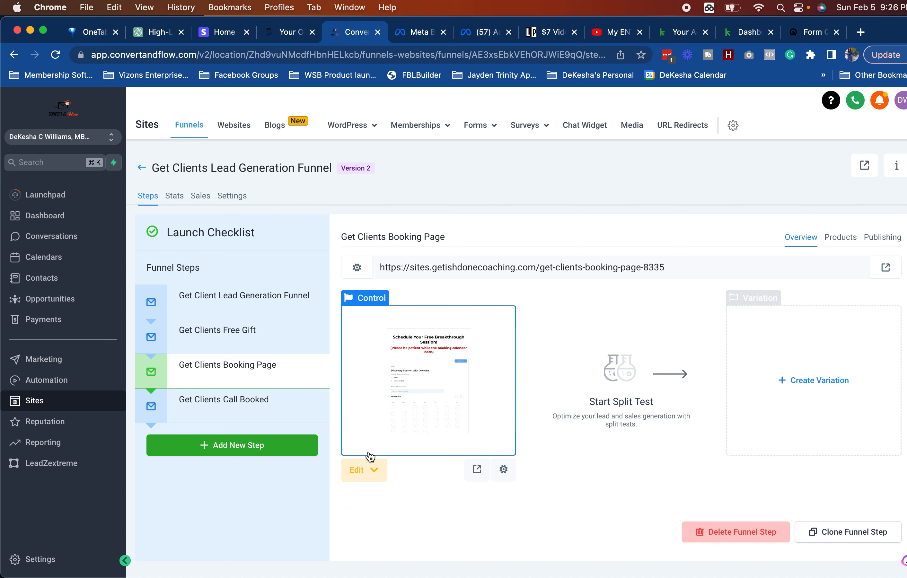
pyautogui.click(360, 471)
pyautogui.click(368, 502)
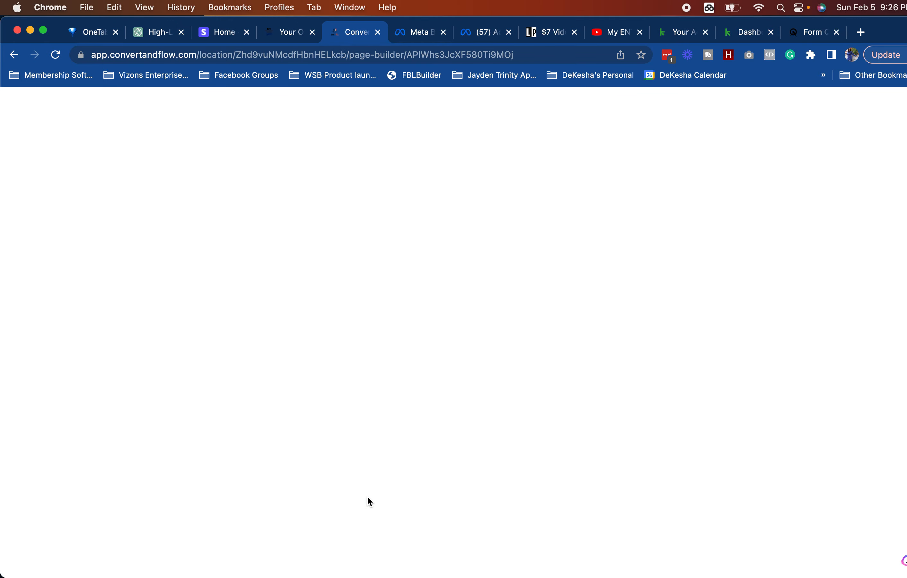
pyautogui.click(294, 41)
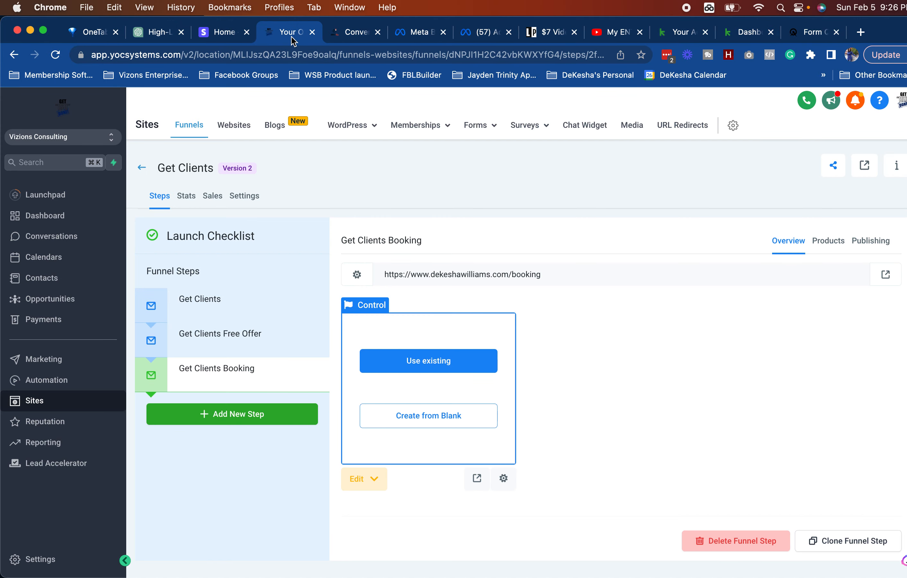
# Step: Clone the Get Clients Booking step into Vizions Consulting's Get Clients funnel and select the clone
pyautogui.click(247, 381)
pyautogui.click(842, 545)
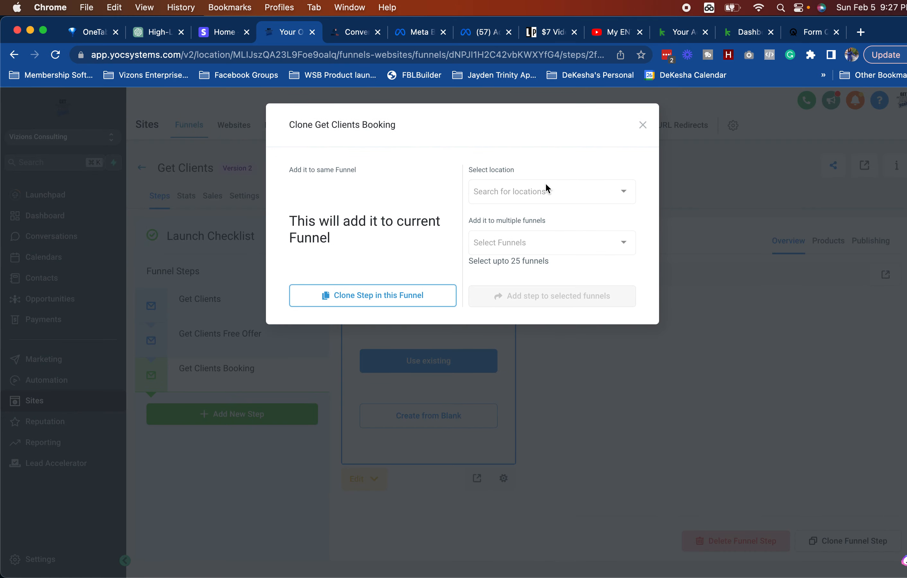
pyautogui.click(545, 190)
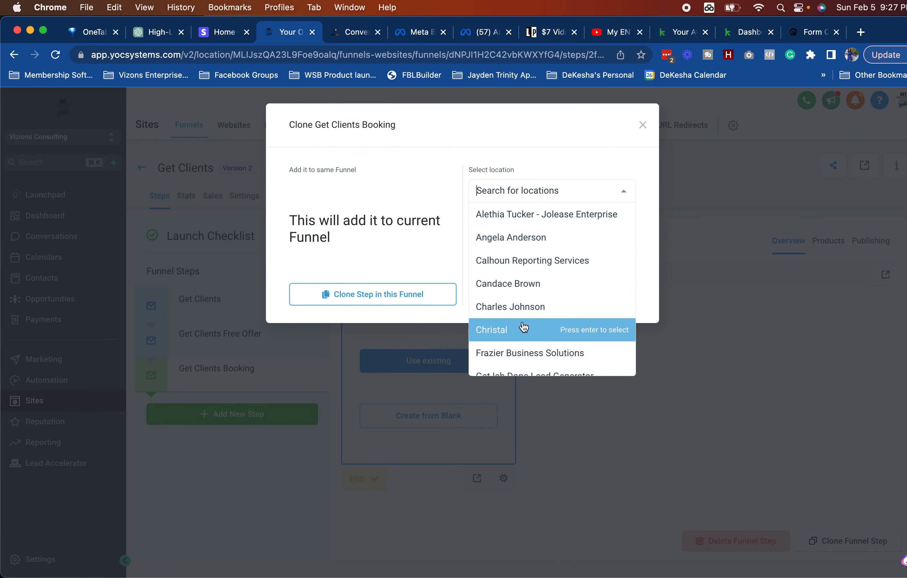
pyautogui.scroll(-5, 524, 326)
pyautogui.scroll(-2, 524, 326)
pyautogui.click(515, 336)
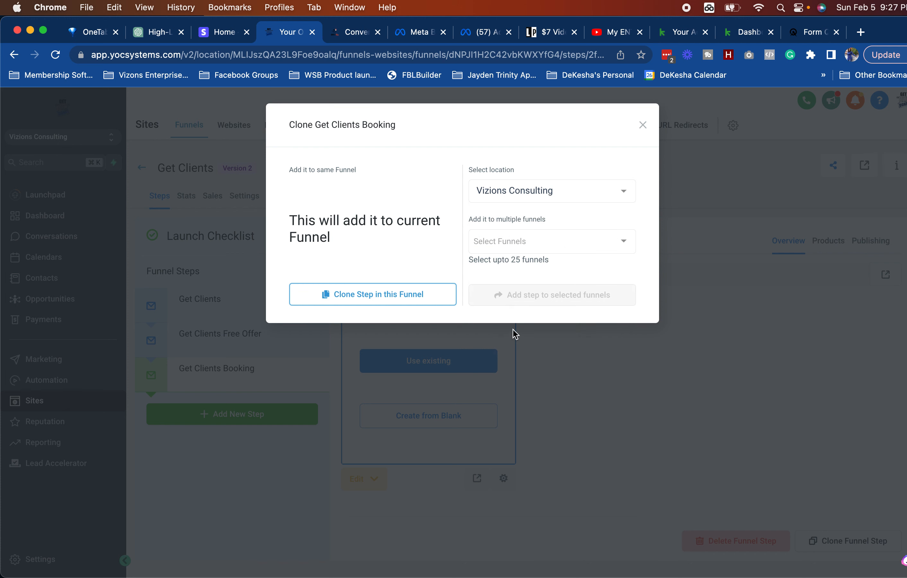
pyautogui.click(519, 240)
pyautogui.click(488, 265)
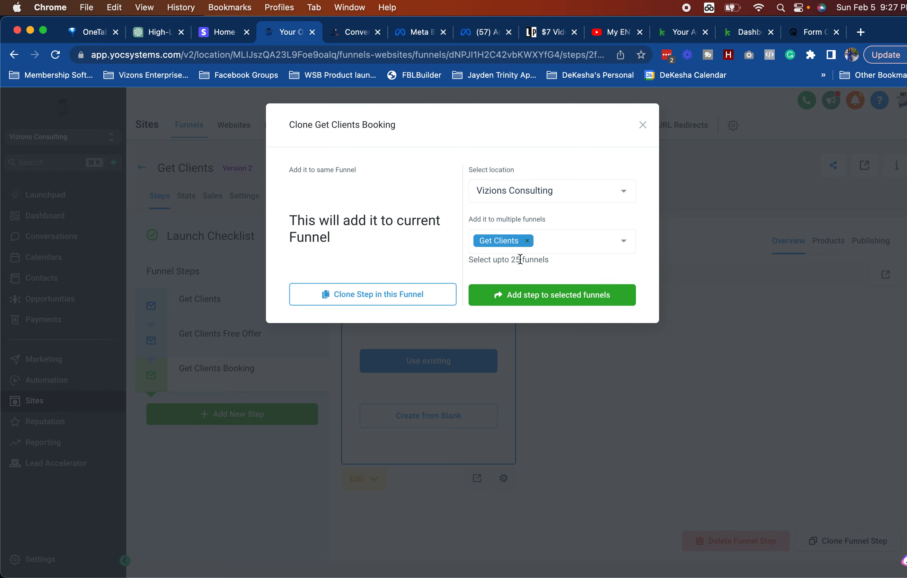
pyautogui.click(528, 296)
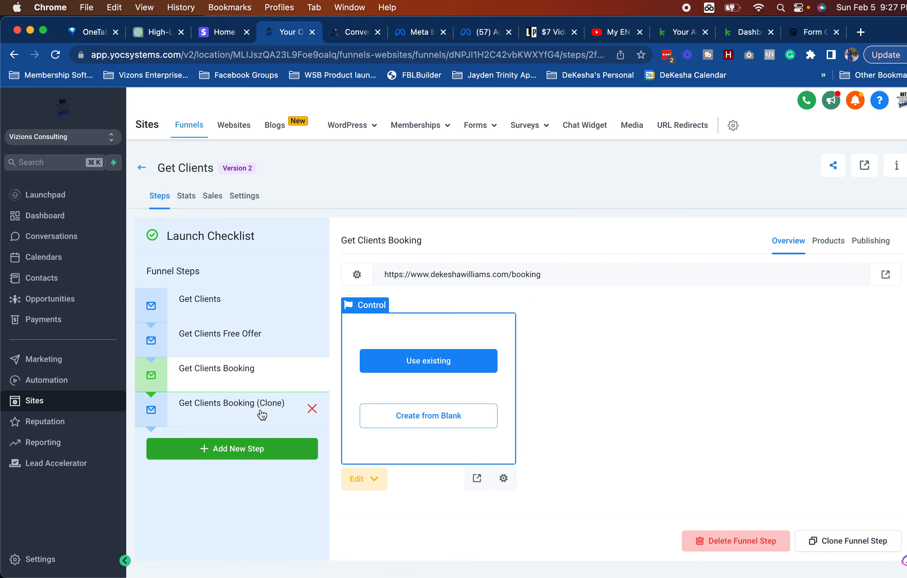
pyautogui.click(232, 413)
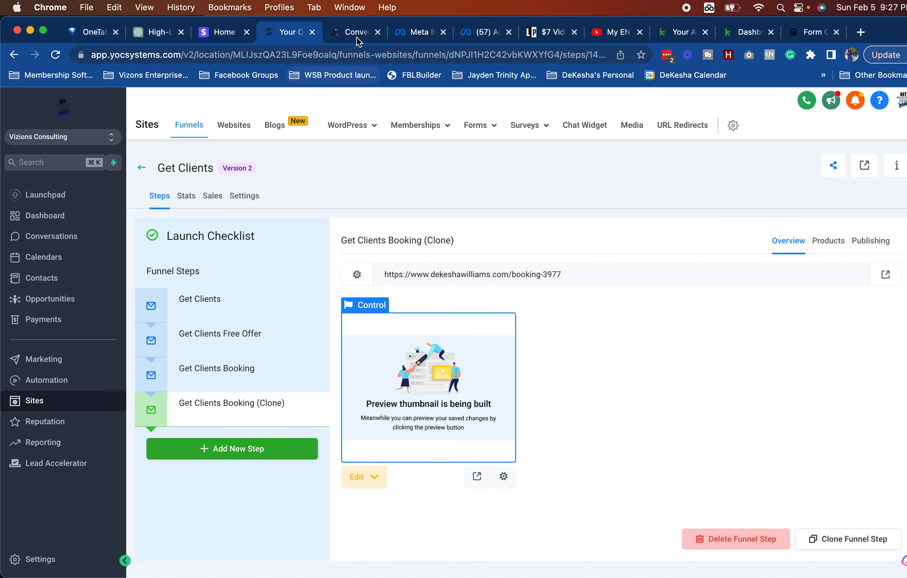
# Step: After checking the original booking page, create the Get Clients Booking step's page from blank
pyautogui.click(355, 36)
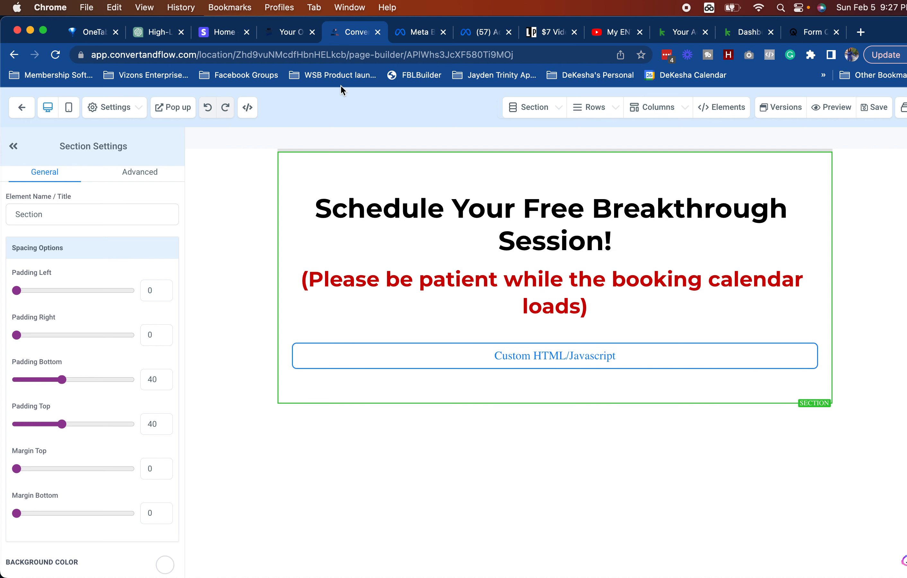
pyautogui.click(287, 30)
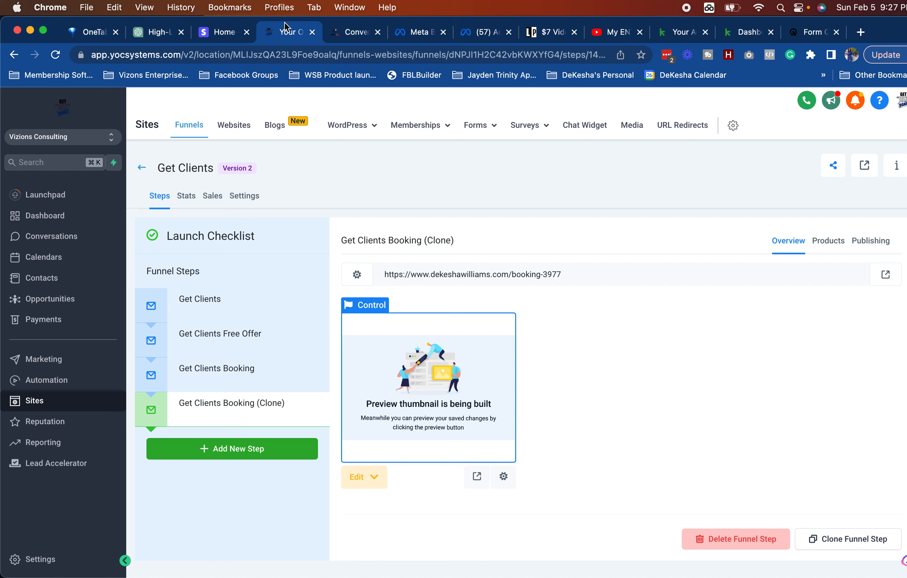
pyautogui.click(225, 369)
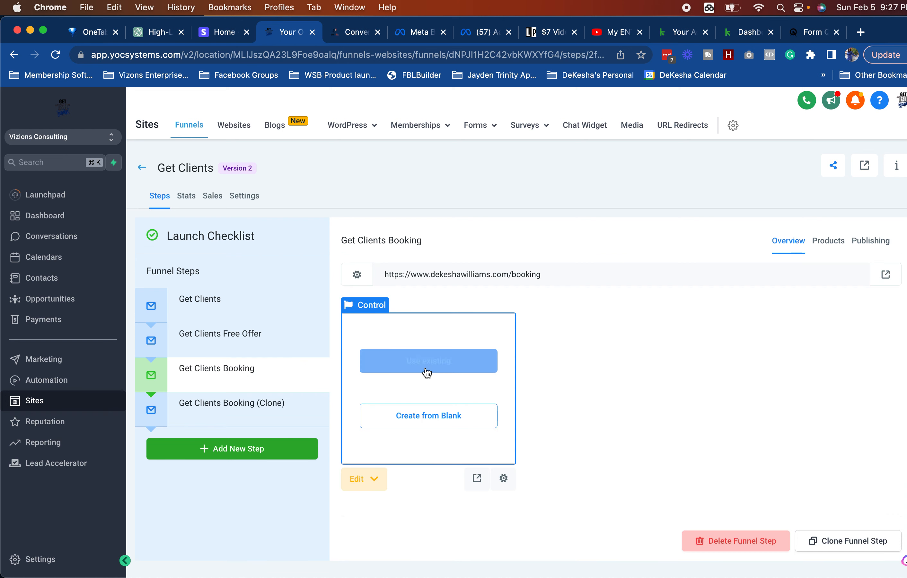
pyautogui.click(442, 418)
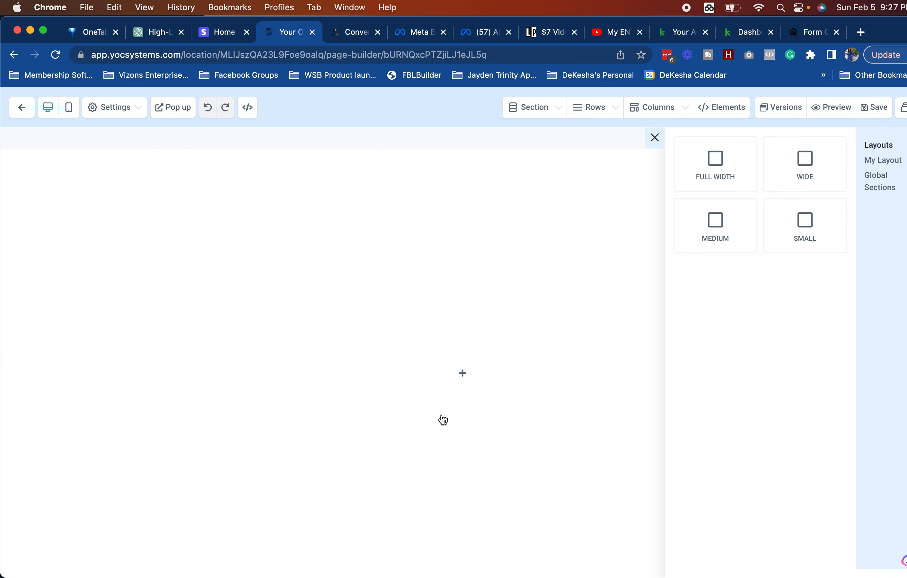
# Step: Add a full-width section with a single-column row holding two headlines
pyautogui.click(723, 183)
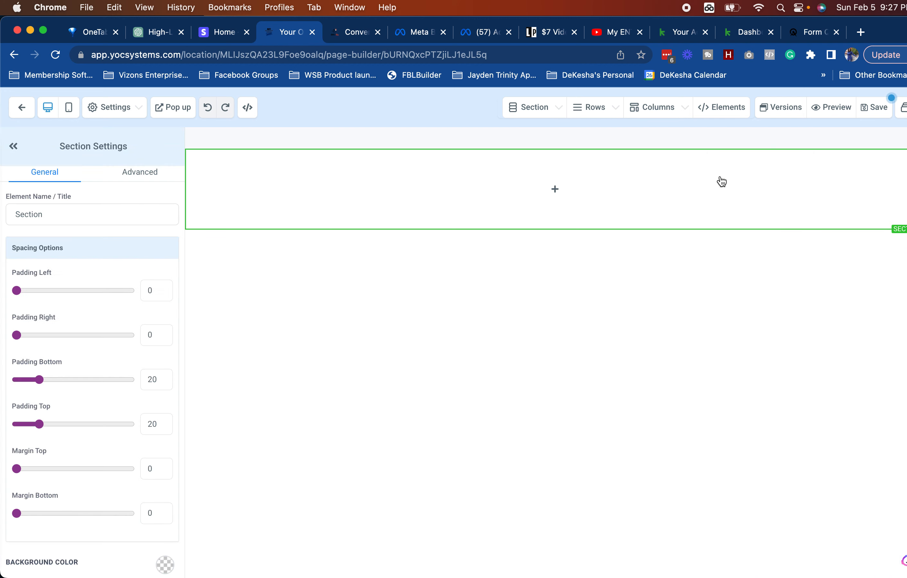
pyautogui.click(560, 189)
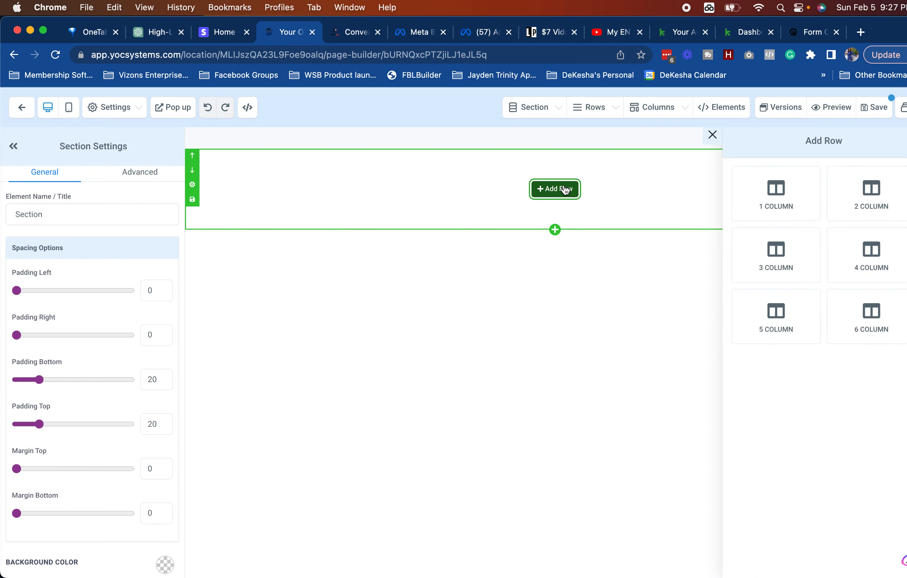
pyautogui.click(793, 204)
pyautogui.click(557, 209)
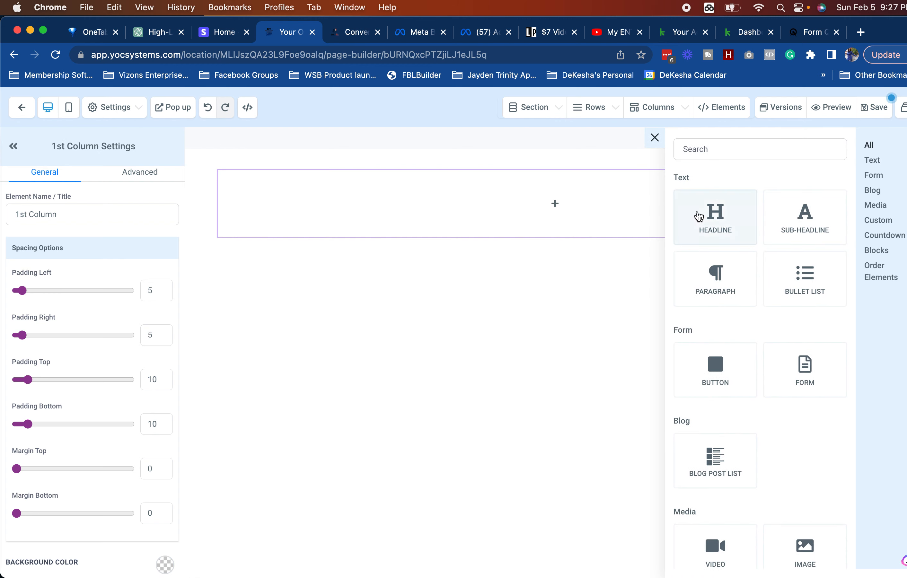
pyautogui.click(696, 215)
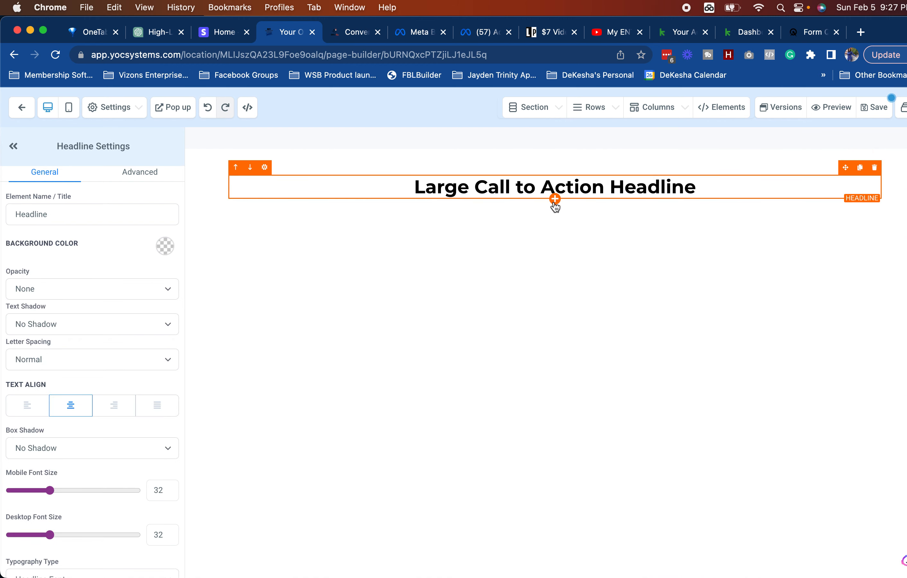
pyautogui.click(554, 201)
pyautogui.click(709, 226)
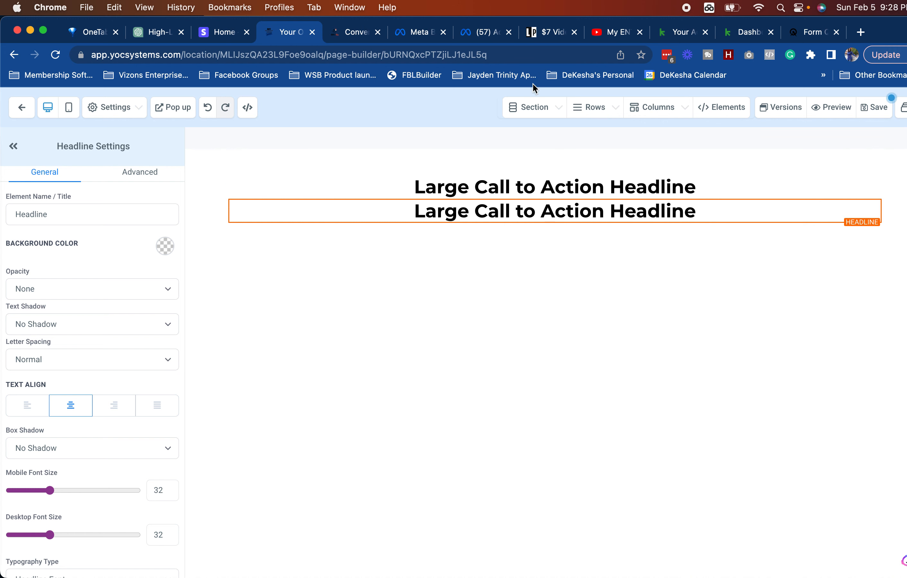
# Step: Add a Calendar element below the headlines showing the Get Ish Done Client Call calendar
pyautogui.click(347, 34)
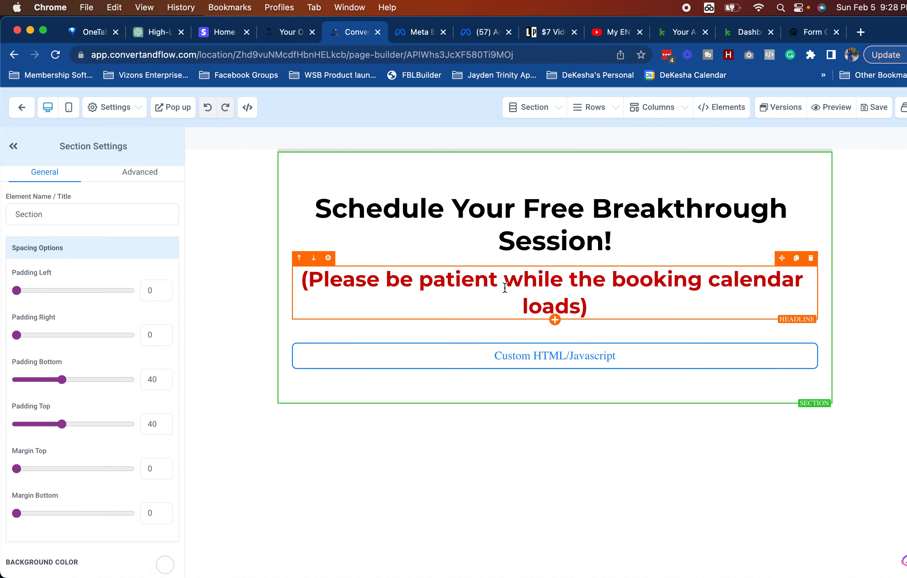
pyautogui.click(291, 33)
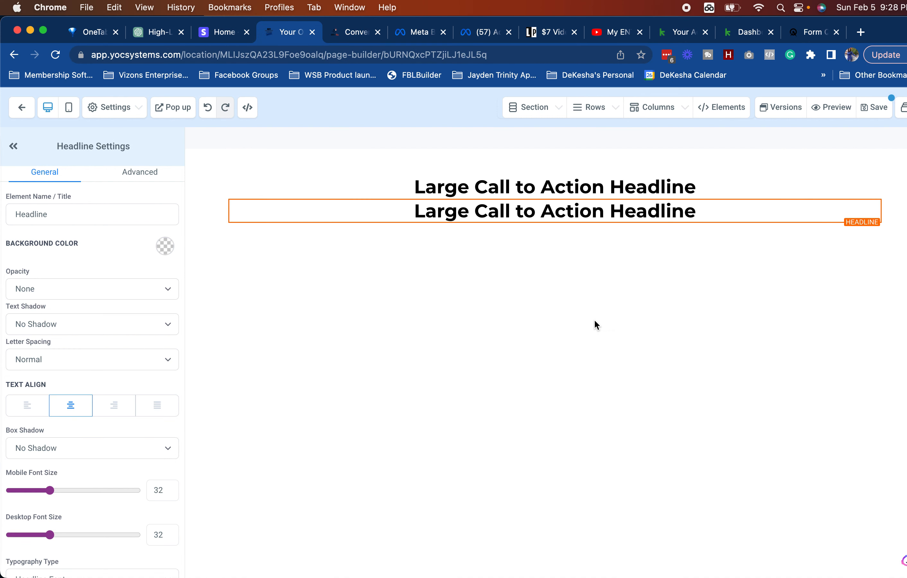
pyautogui.click(552, 223)
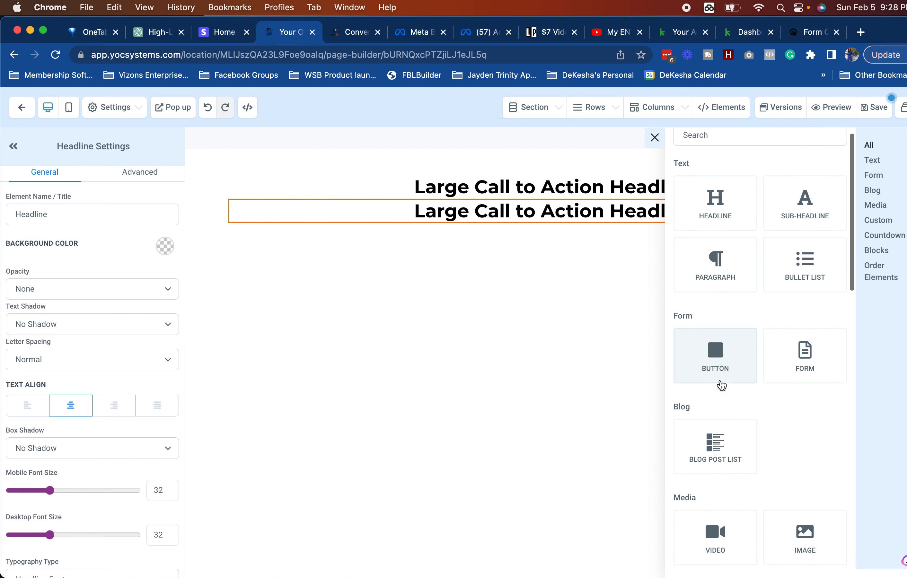
pyautogui.scroll(-10, 721, 385)
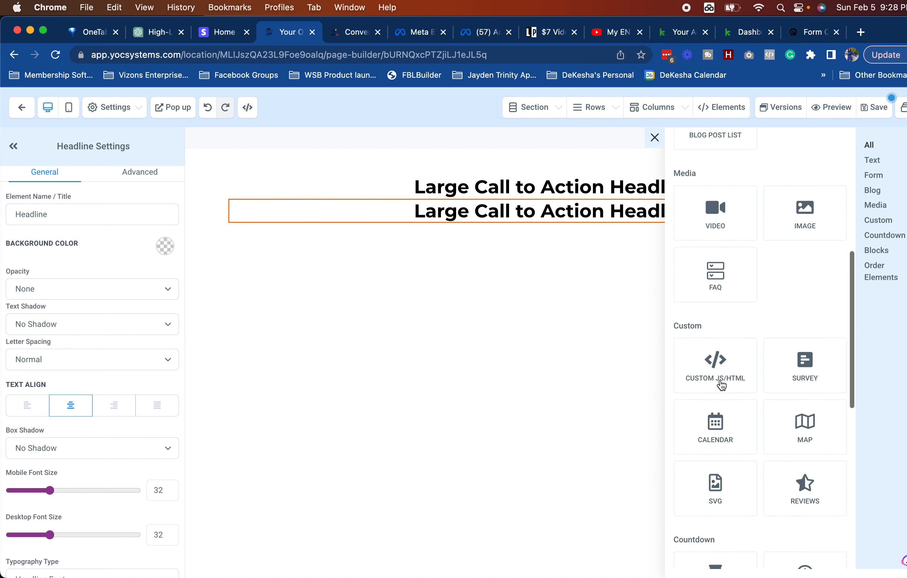
pyautogui.click(719, 414)
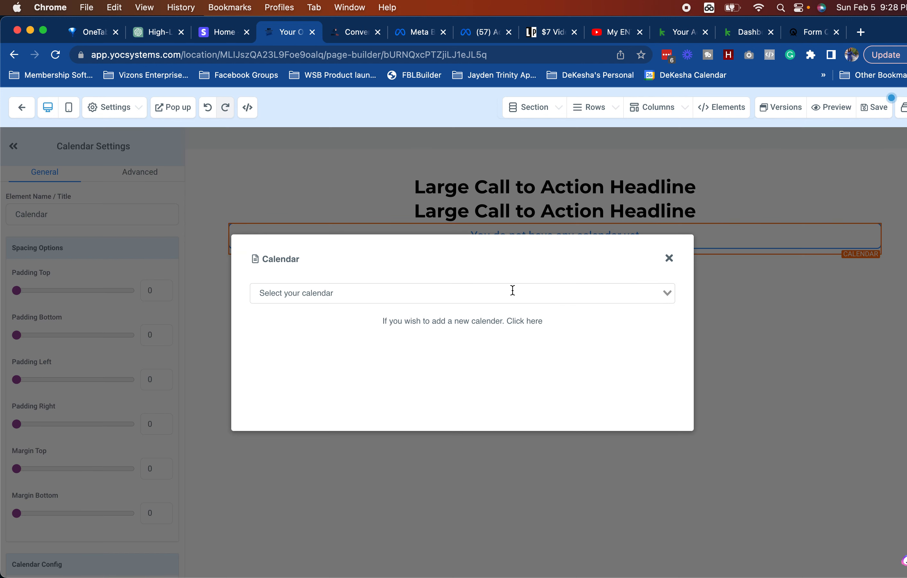
pyautogui.click(513, 291)
pyautogui.click(425, 346)
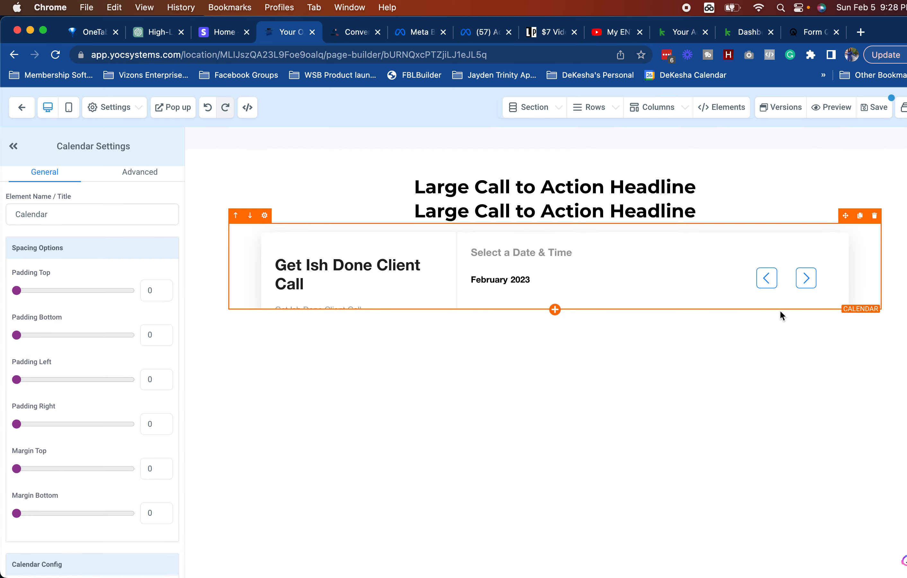
# Step: Replace the first headline with 'Schedule Your Free Breakthrough Session!' at desktop font size 46
pyautogui.click(596, 183)
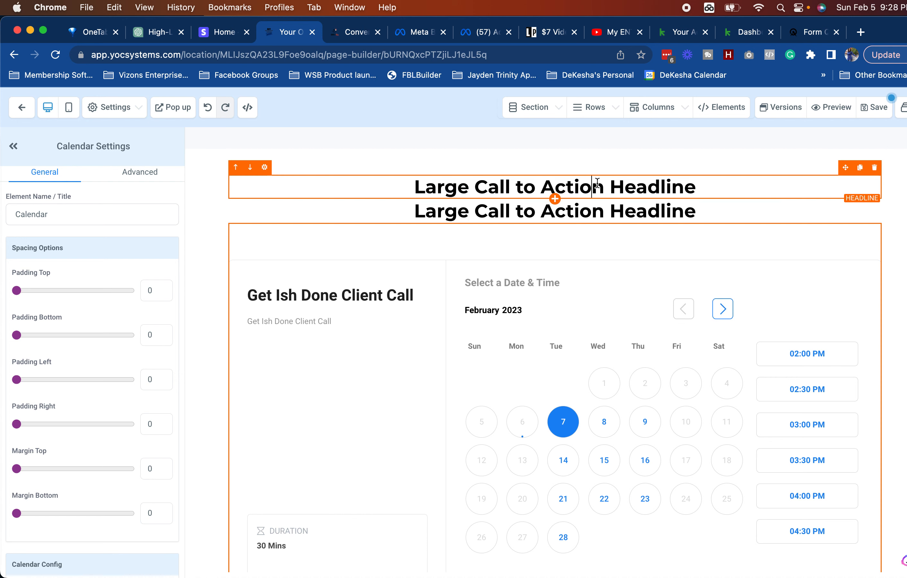
pyautogui.tripleClick(596, 183)
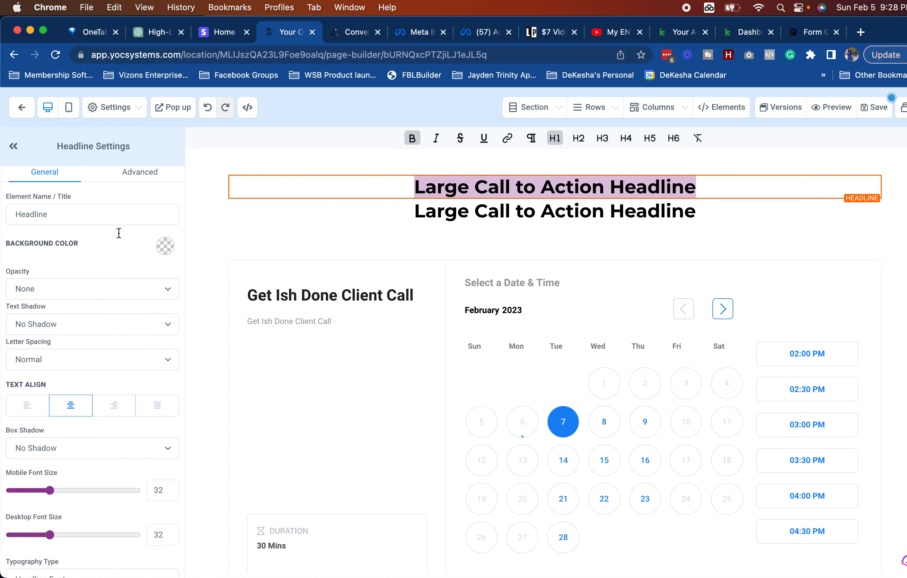
pyautogui.scroll(-4, 69, 495)
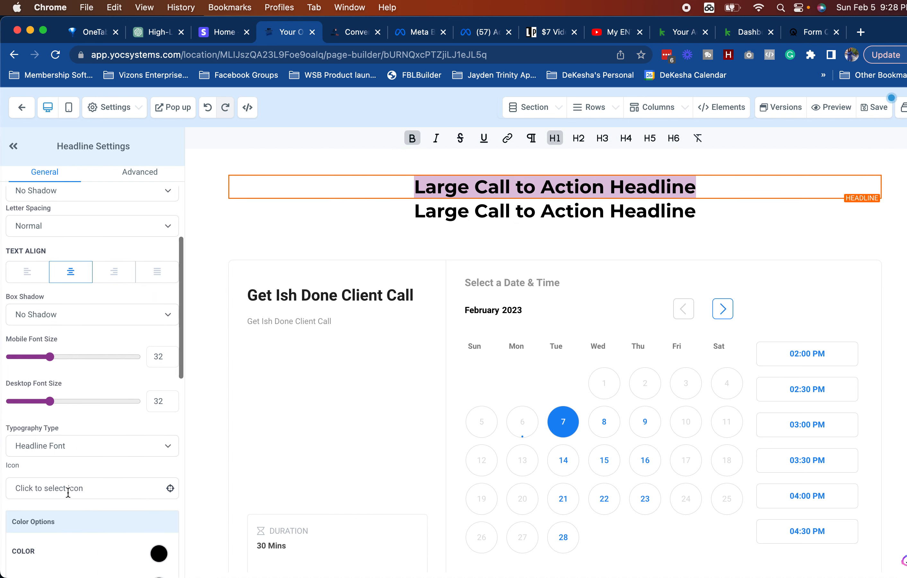
pyautogui.moveTo(51, 402); pyautogui.dragTo(94, 404)
pyautogui.click(334, 35)
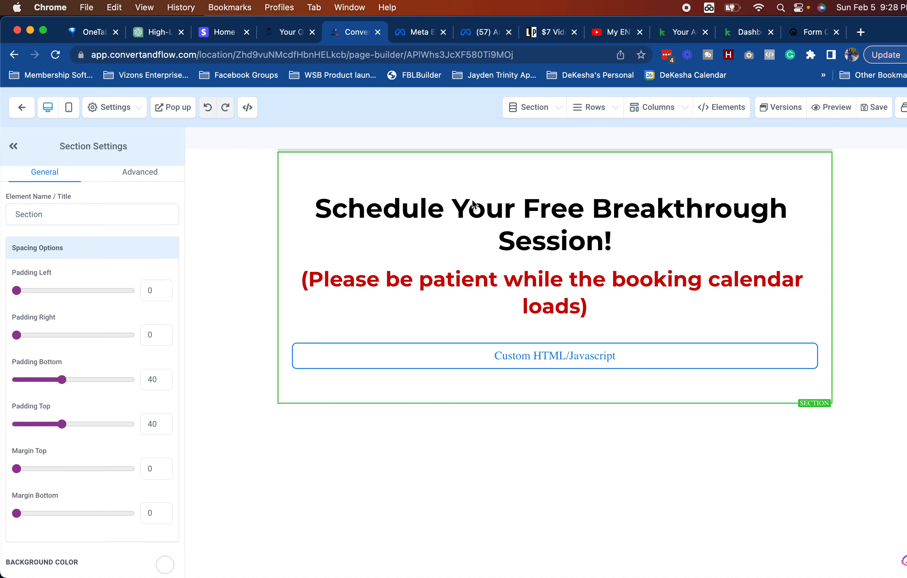
pyautogui.click(655, 262)
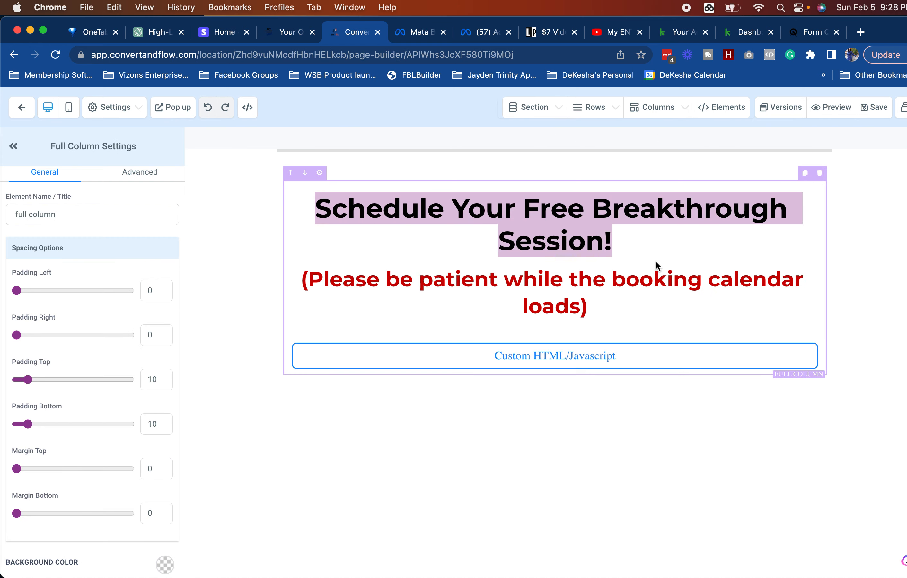
pyautogui.click(276, 36)
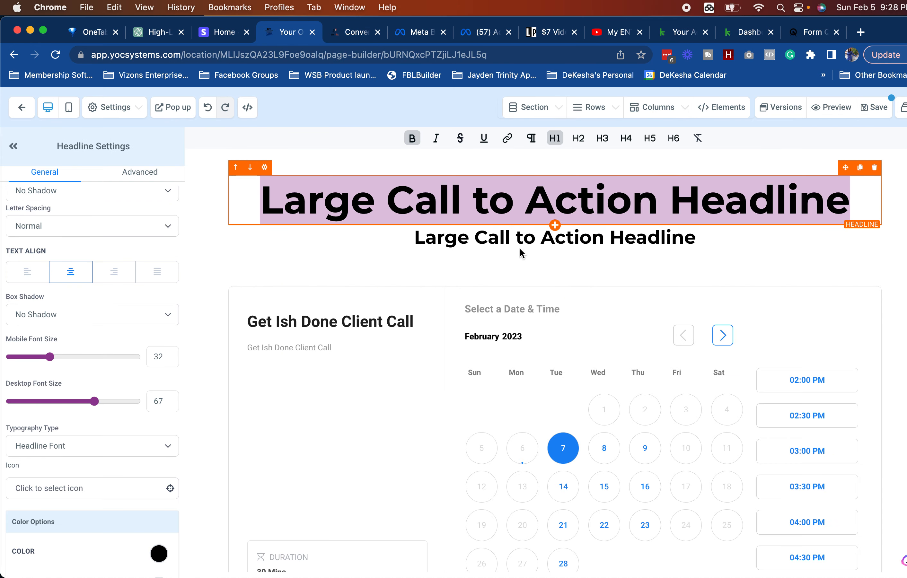
pyautogui.write('Schedule Your Free Breakthrough Session!')
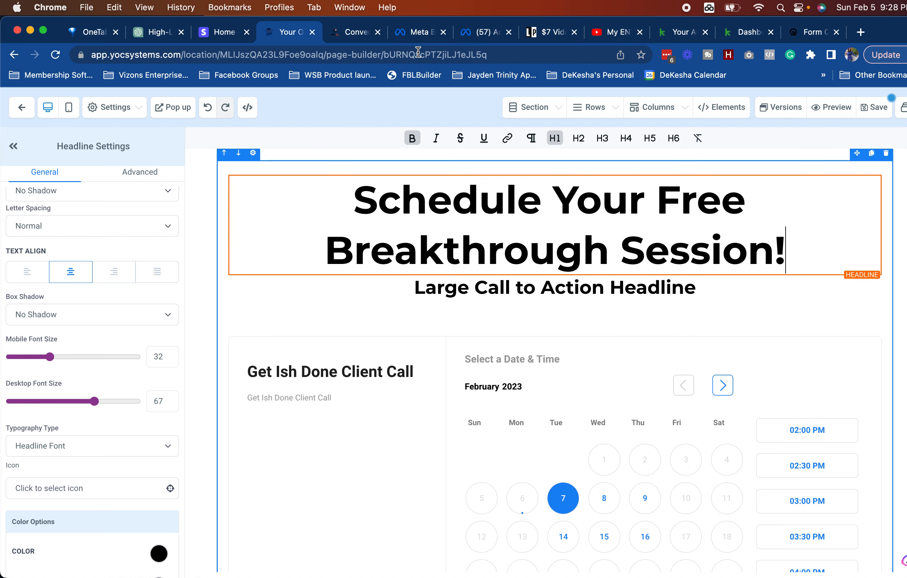
pyautogui.moveTo(96, 401); pyautogui.dragTo(69, 403)
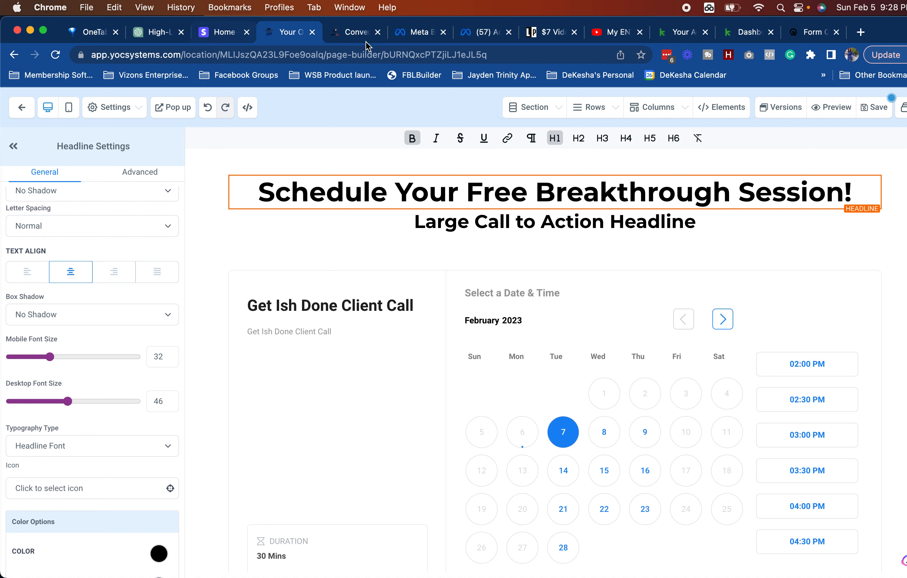
# Step: Make the second headline '(Please be patient while the booking calendar loads)', save, and pick a social image
pyautogui.click(354, 33)
pyautogui.tripleClick(549, 299)
pyautogui.press('super+c')
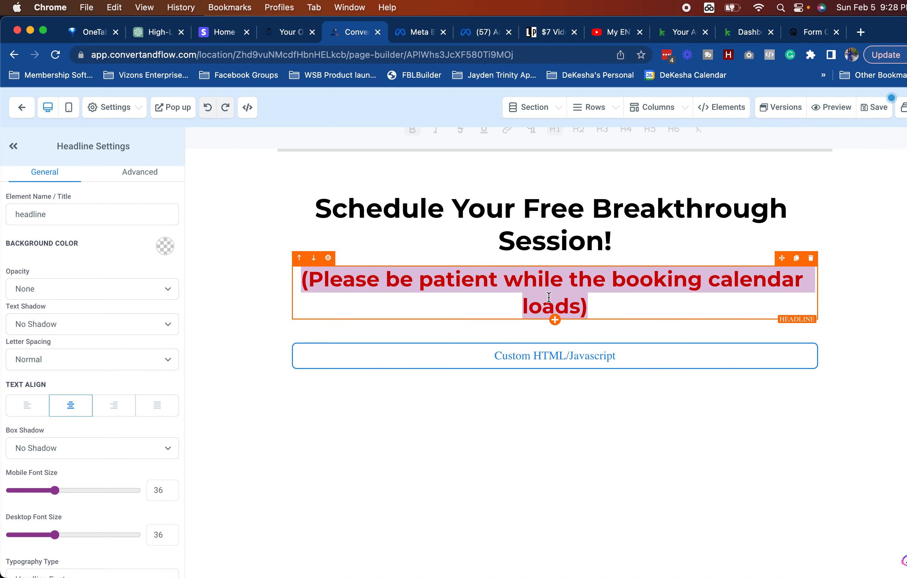
pyautogui.click(282, 34)
pyautogui.tripleClick(527, 222)
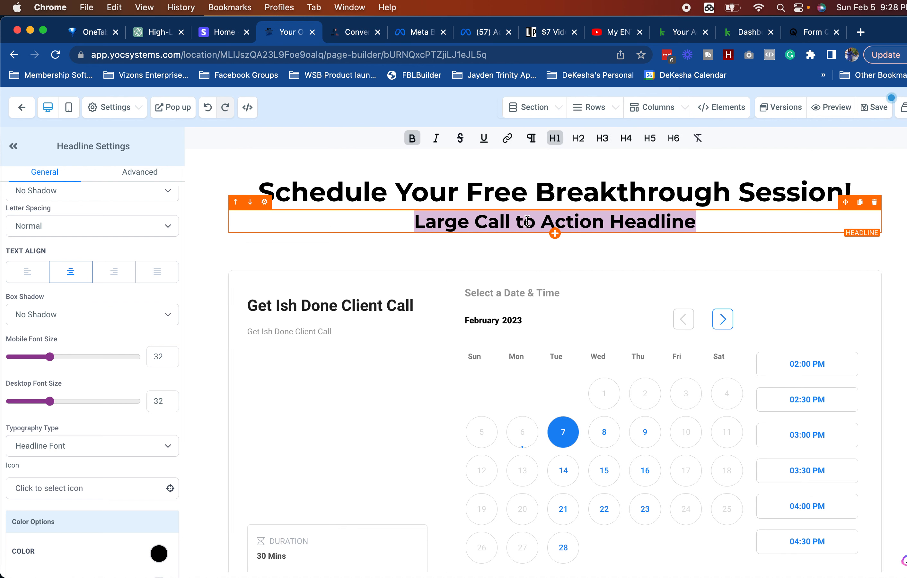
pyautogui.press('super+v')
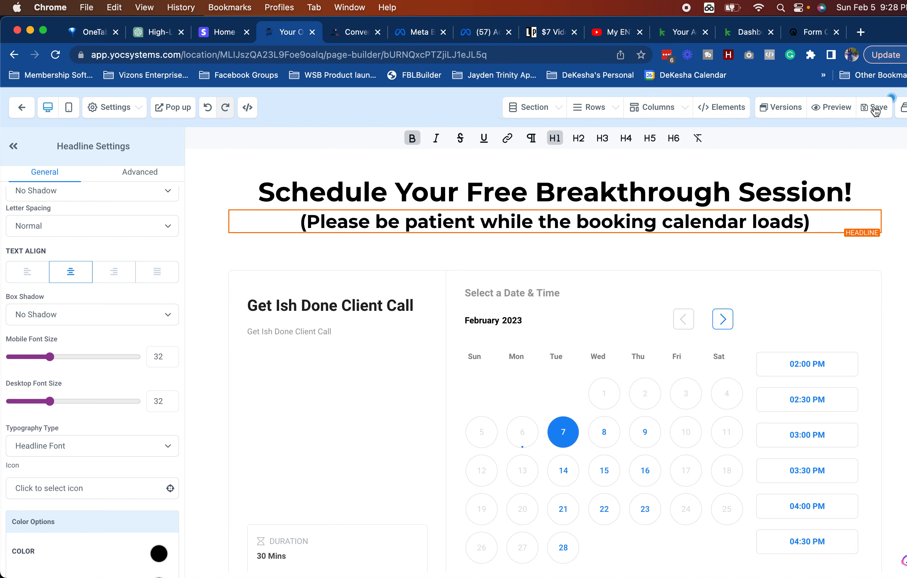
pyautogui.click(874, 110)
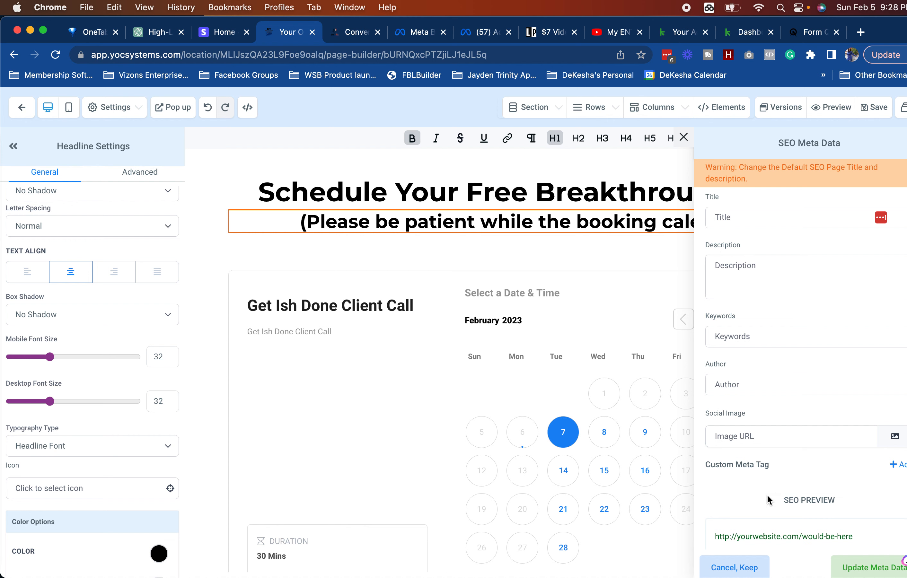
pyautogui.click(894, 437)
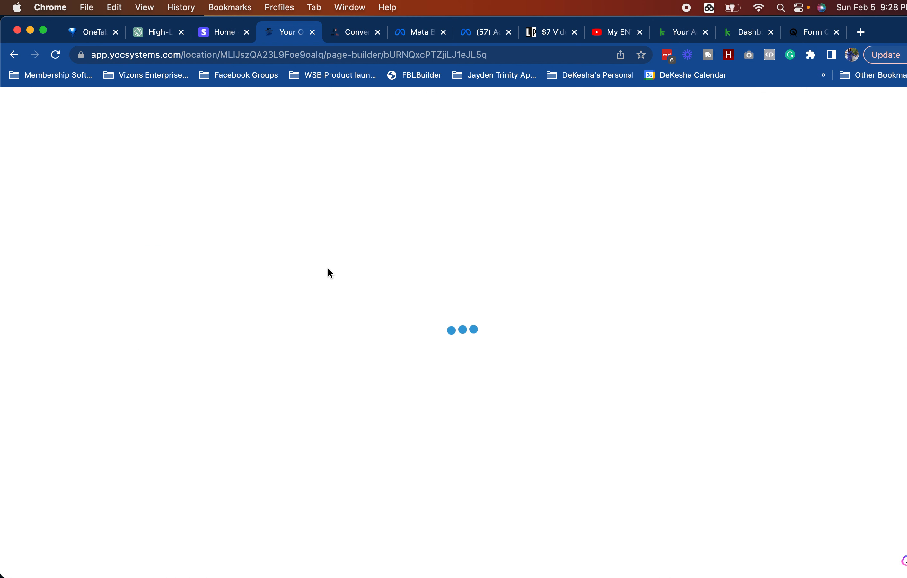